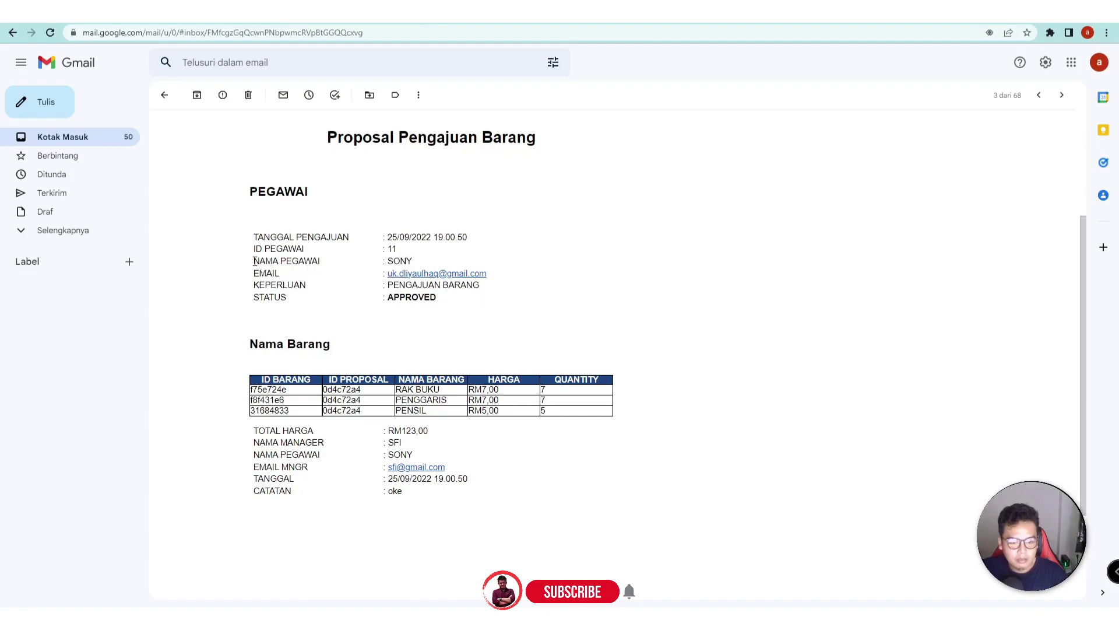
- Check the NAMA PEGAWAI label in the proposal email, then return to the Approval Apps editor
{"action": "left_click_drag", "start_coordinate": [253, 261], "coordinate": [323, 267]}
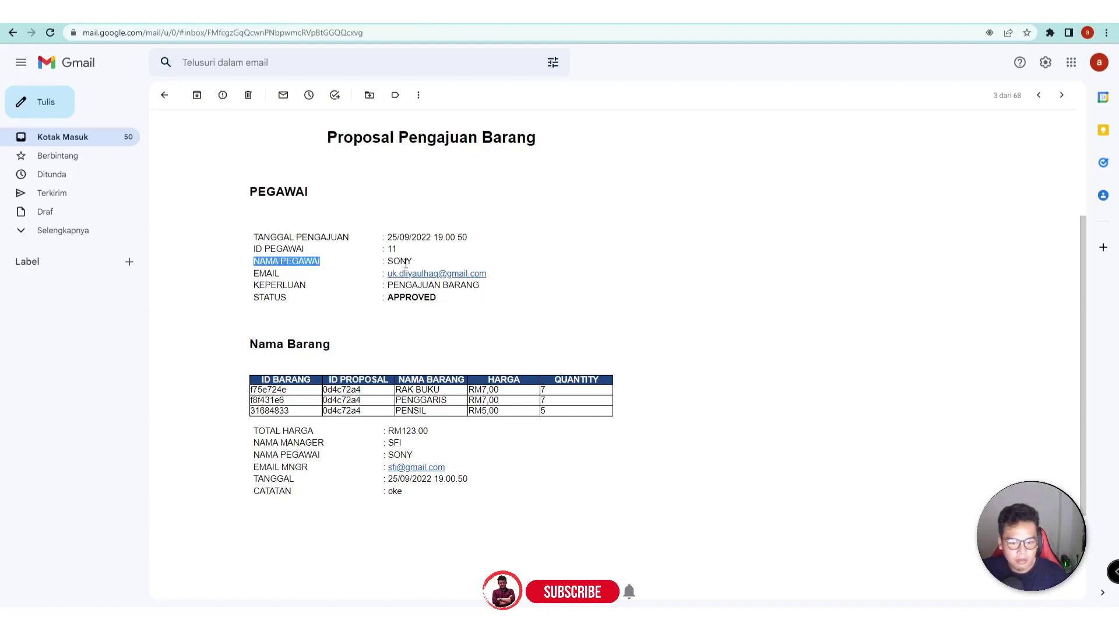
{"action": "left_click", "coordinate": [362, 332]}
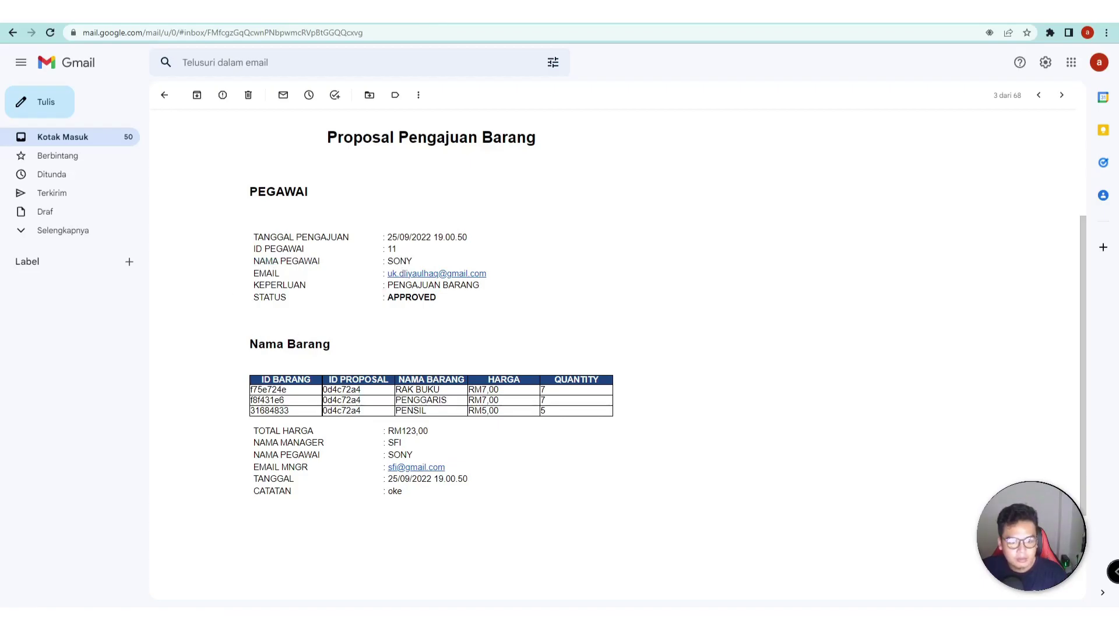
{"action": "key", "text": "ctrl+Tab"}
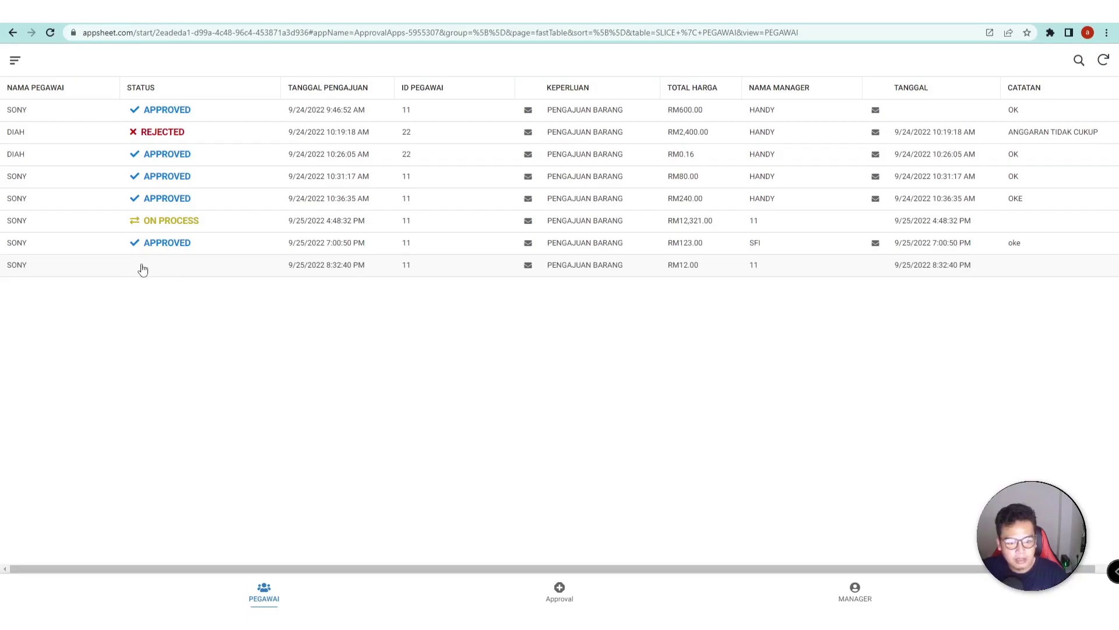
{"action": "key", "text": "ctrl+Tab"}
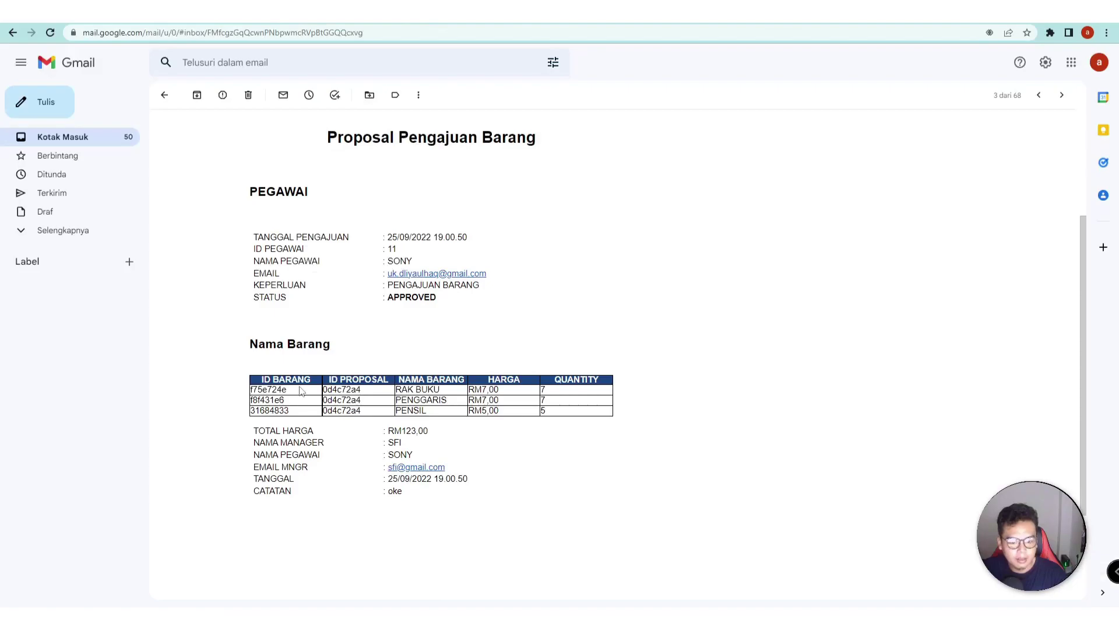
{"action": "key", "text": "ctrl+shift+Tab"}
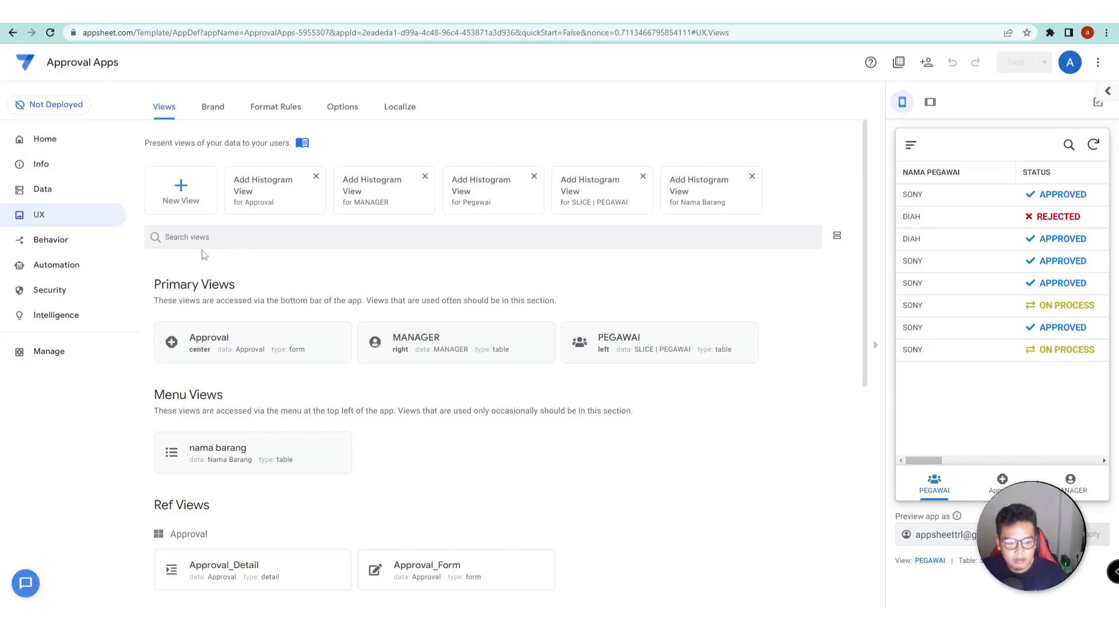
- Go back to the UX views and switch the app preview to tablet size
{"action": "left_click", "coordinate": [69, 265]}
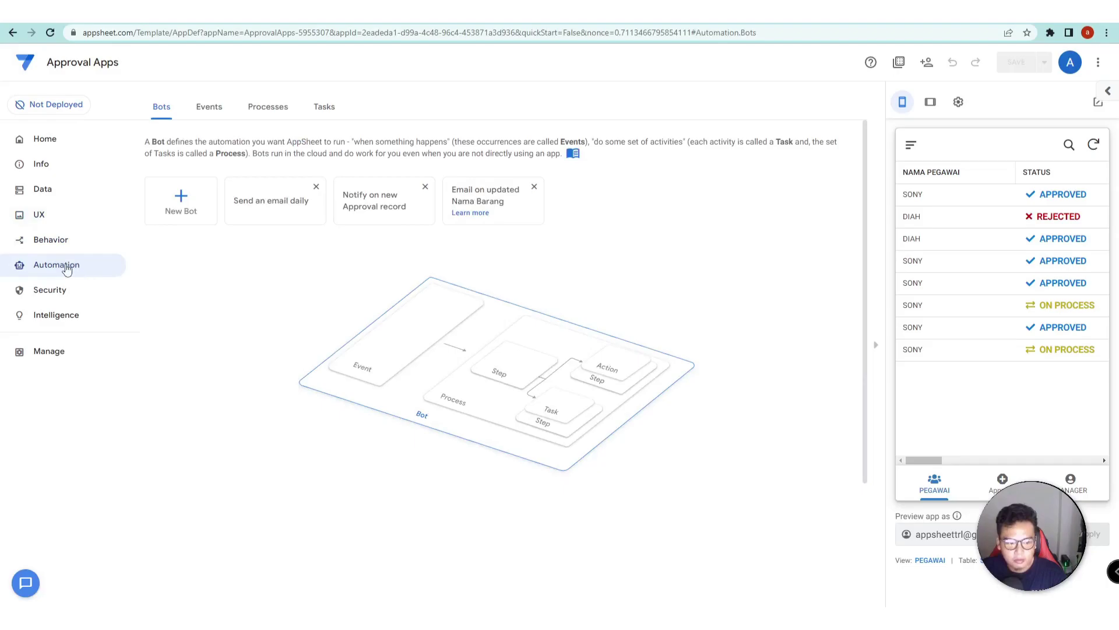
{"action": "left_click", "coordinate": [56, 215]}
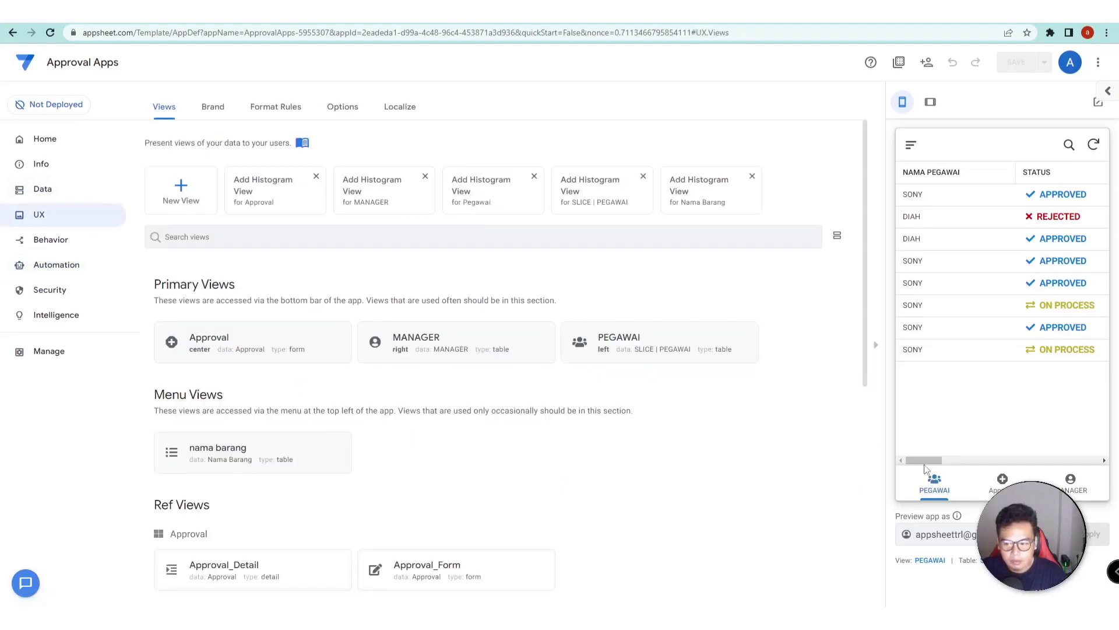
{"action": "left_click_drag", "start_coordinate": [925, 461], "coordinate": [931, 461]}
{"action": "left_click", "coordinate": [931, 103]}
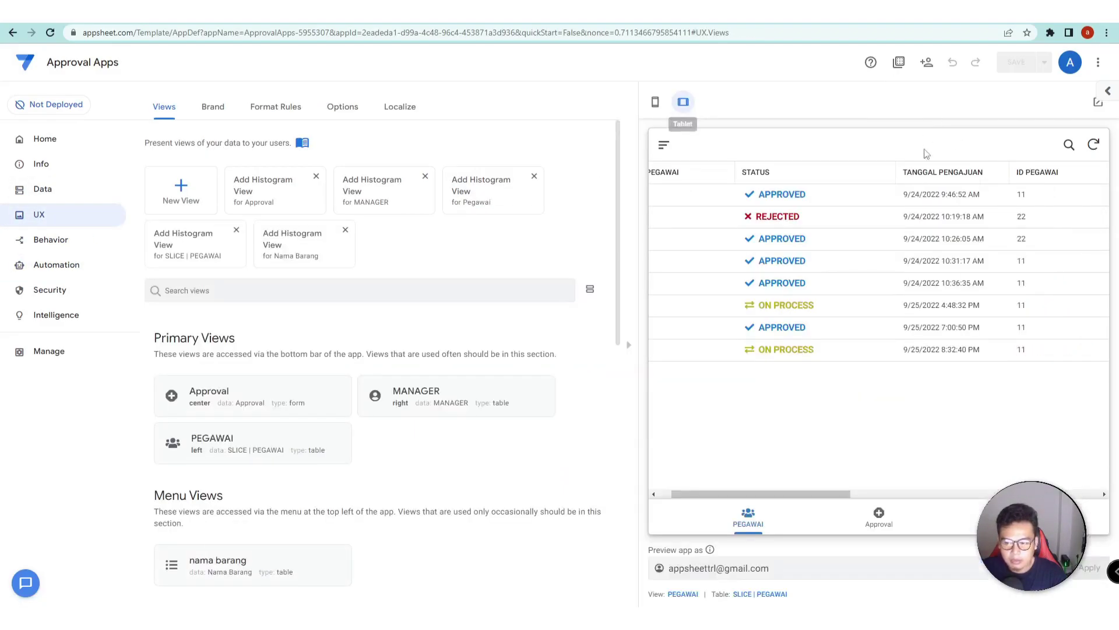
{"action": "left_click_drag", "start_coordinate": [783, 495], "coordinate": [782, 501]}
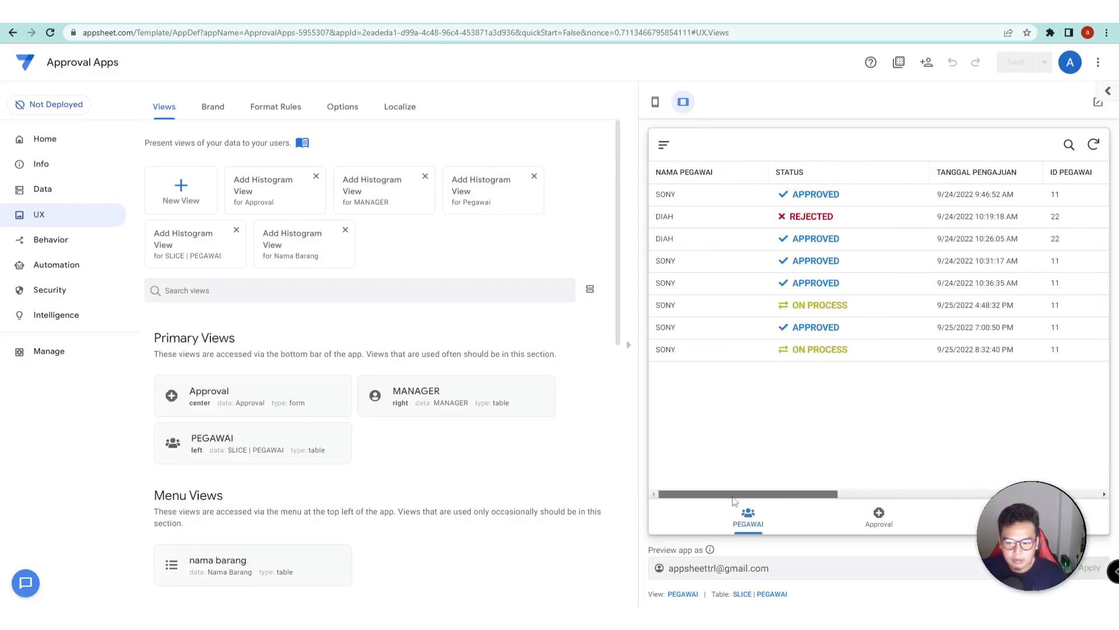
{"action": "left_click_drag", "start_coordinate": [678, 493], "coordinate": [671, 495]}
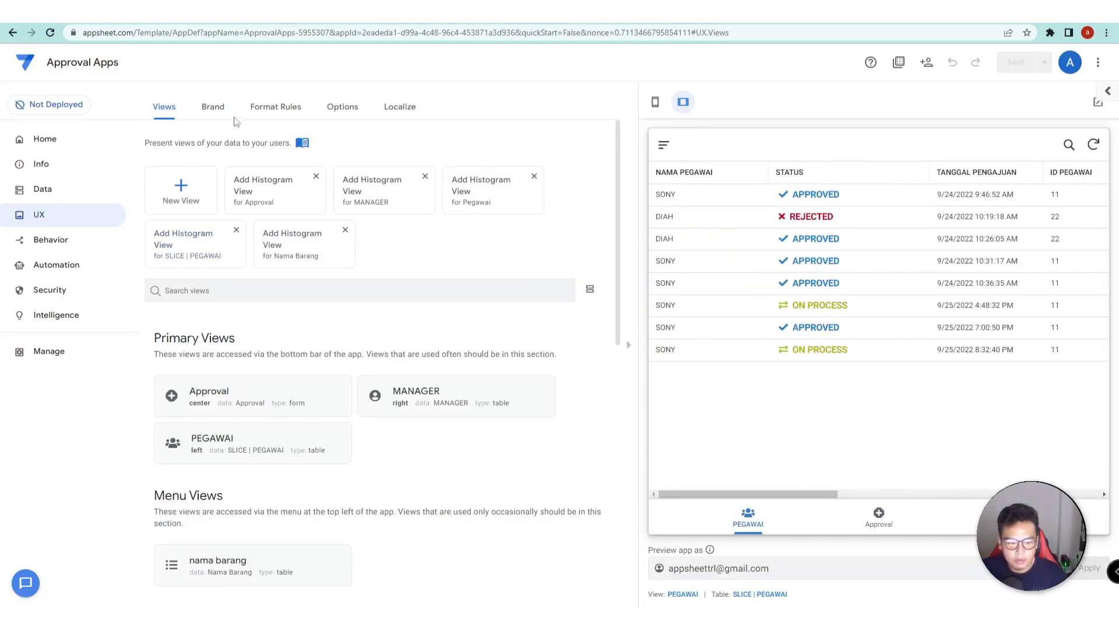
- Turn on 'Preview new features' in UX Options and save the app
{"action": "left_click", "coordinate": [328, 111]}
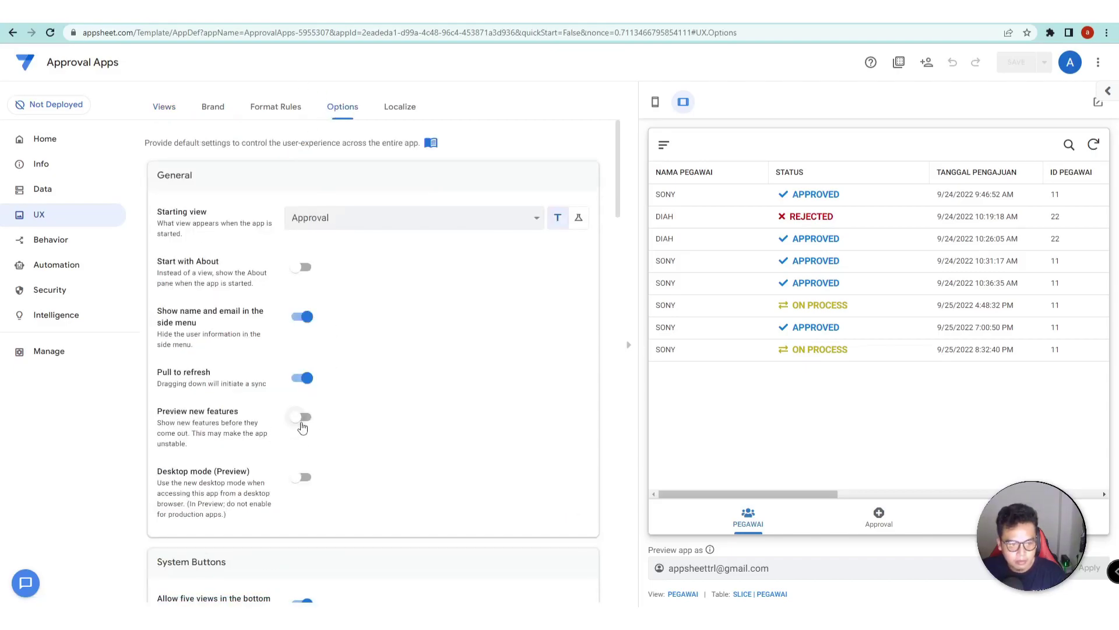
{"action": "left_click", "coordinate": [301, 417]}
{"action": "left_click", "coordinate": [1015, 69]}
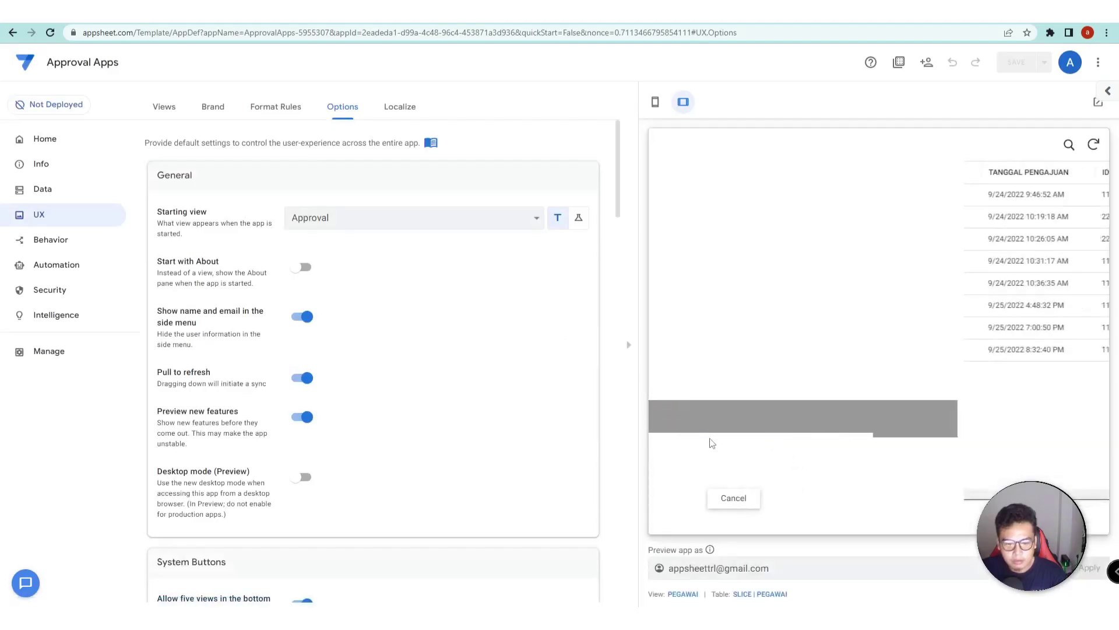
{"action": "left_click_drag", "start_coordinate": [732, 494], "coordinate": [994, 494]}
{"action": "scroll", "coordinate": [777, 481], "scroll_direction": "left", "scroll_amount": 5}
{"action": "scroll", "coordinate": [756, 472], "scroll_direction": "right", "scroll_amount": 1}
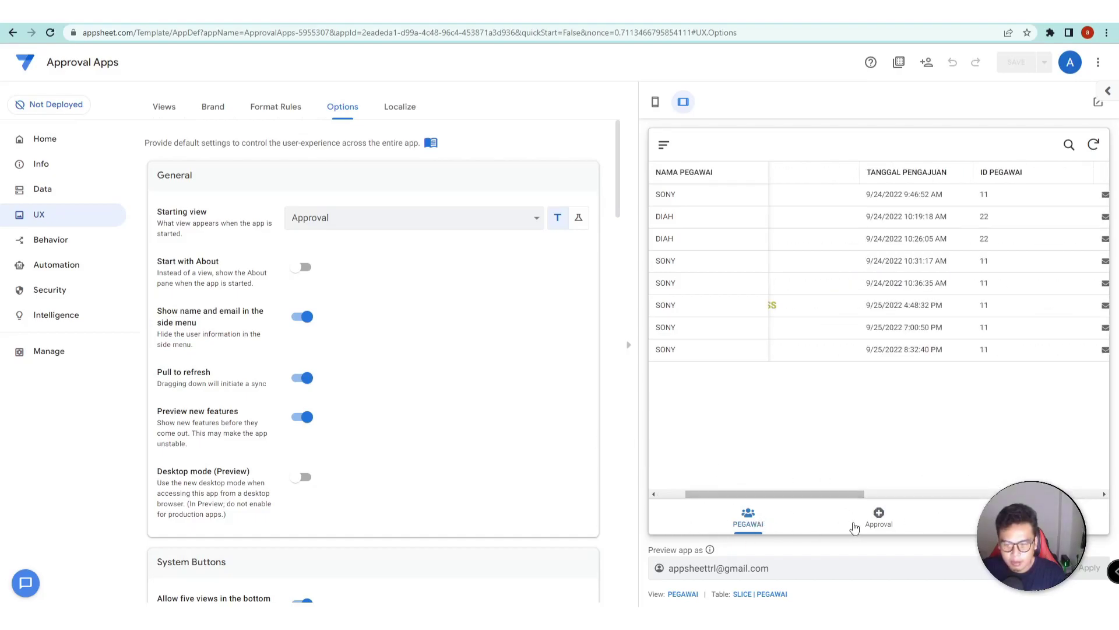
- Test a new Approval entry in the preview with employee ID 11
{"action": "left_click", "coordinate": [879, 518]}
{"action": "left_click", "coordinate": [863, 380]}
{"action": "type", "text": "11"}
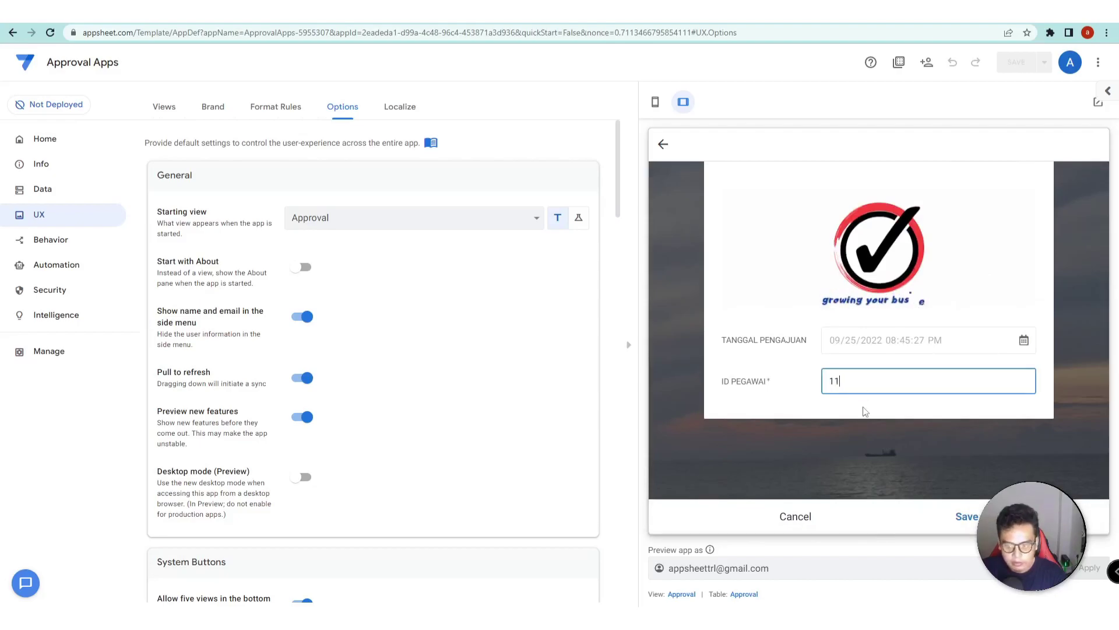
{"action": "left_click", "coordinate": [865, 415]}
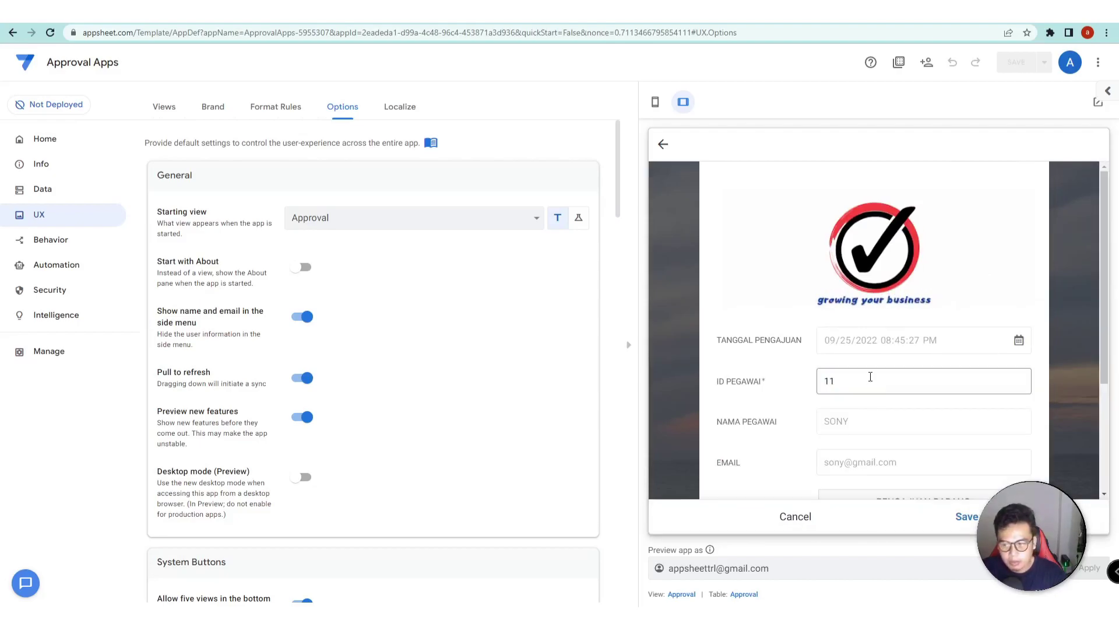
{"action": "scroll", "coordinate": [870, 379], "scroll_direction": "down", "scroll_amount": 3}
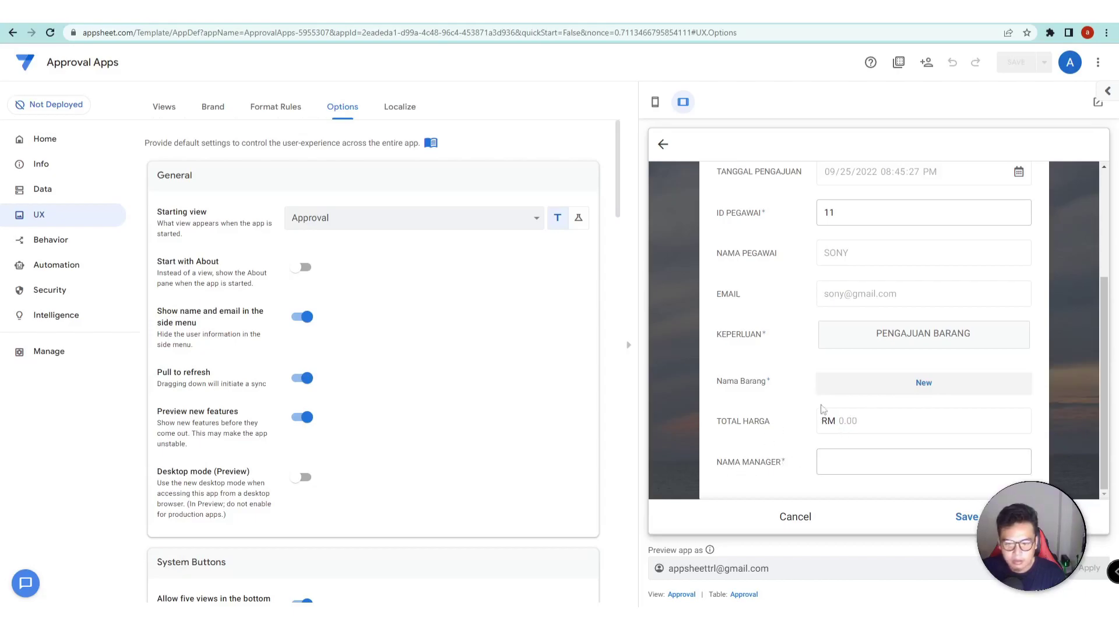
- Inspect the MANAGER view's settings in the app views list
{"action": "left_click", "coordinate": [53, 225]}
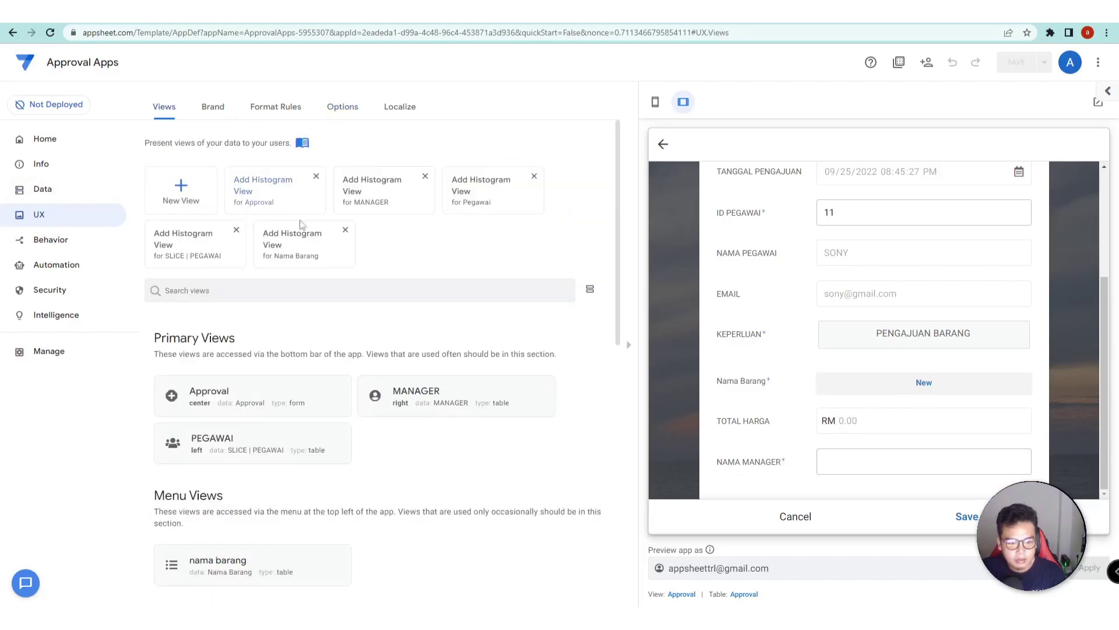
{"action": "scroll", "coordinate": [439, 287], "scroll_direction": "down", "scroll_amount": 2}
{"action": "left_click", "coordinate": [439, 287]}
{"action": "scroll", "coordinate": [350, 245], "scroll_direction": "down", "scroll_amount": 3}
{"action": "scroll", "coordinate": [344, 201], "scroll_direction": "up", "scroll_amount": 1}
{"action": "left_click", "coordinate": [344, 202]}
- Delete NAMA MANAGER from the Approval view's column order, save, and cancel the test form
{"action": "left_click", "coordinate": [277, 154]}
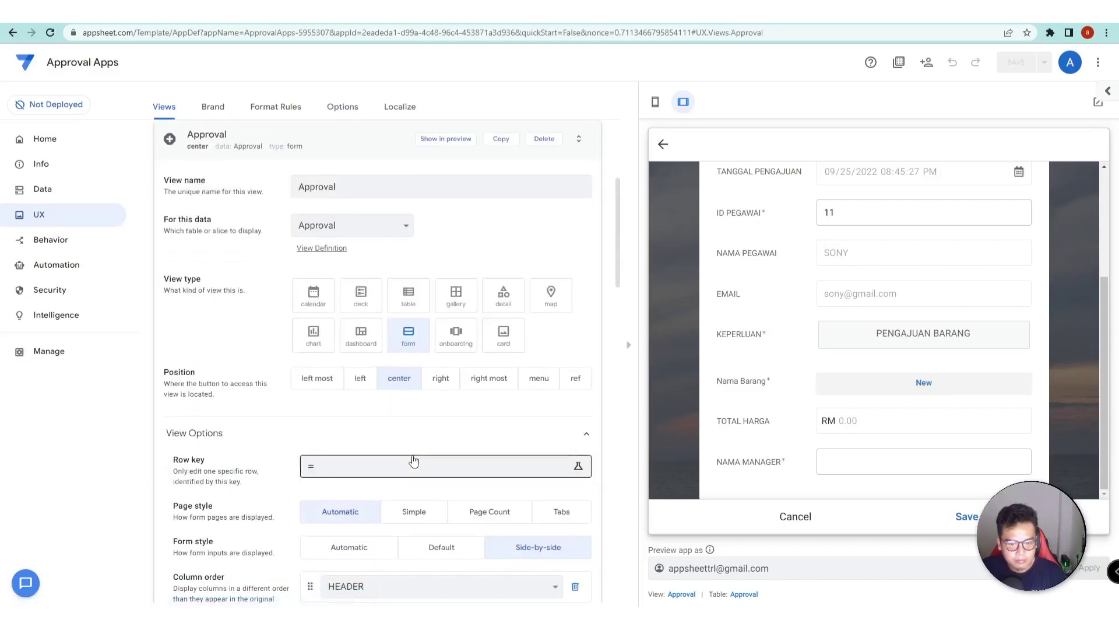
{"action": "scroll", "coordinate": [414, 462], "scroll_direction": "down", "scroll_amount": 5}
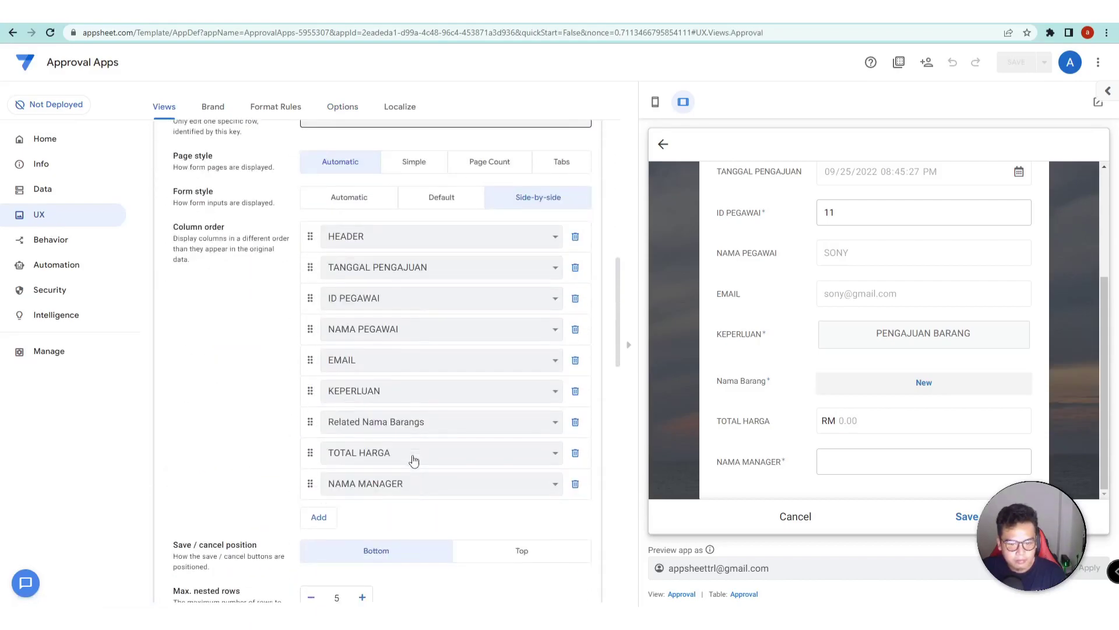
{"action": "left_click", "coordinate": [575, 484]}
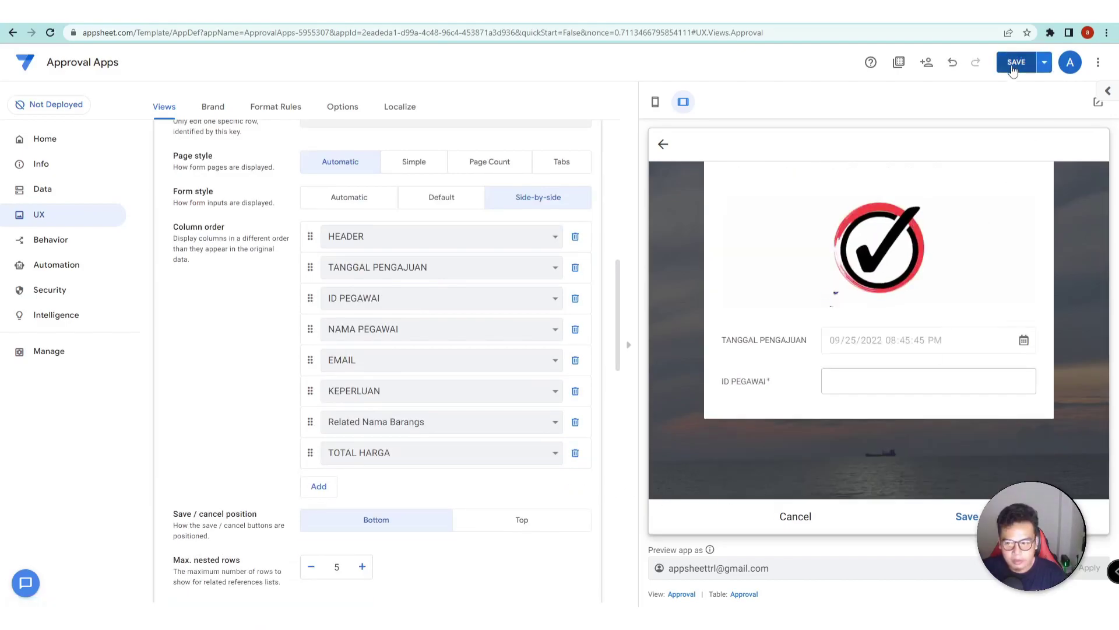
{"action": "left_click", "coordinate": [1013, 69]}
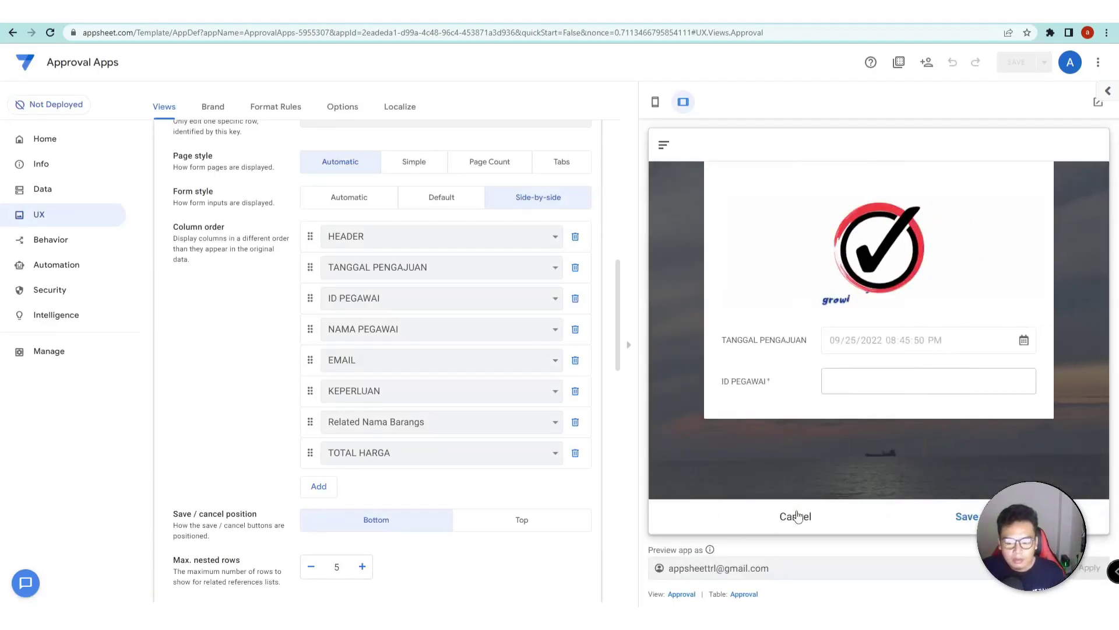
{"action": "left_click", "coordinate": [795, 517]}
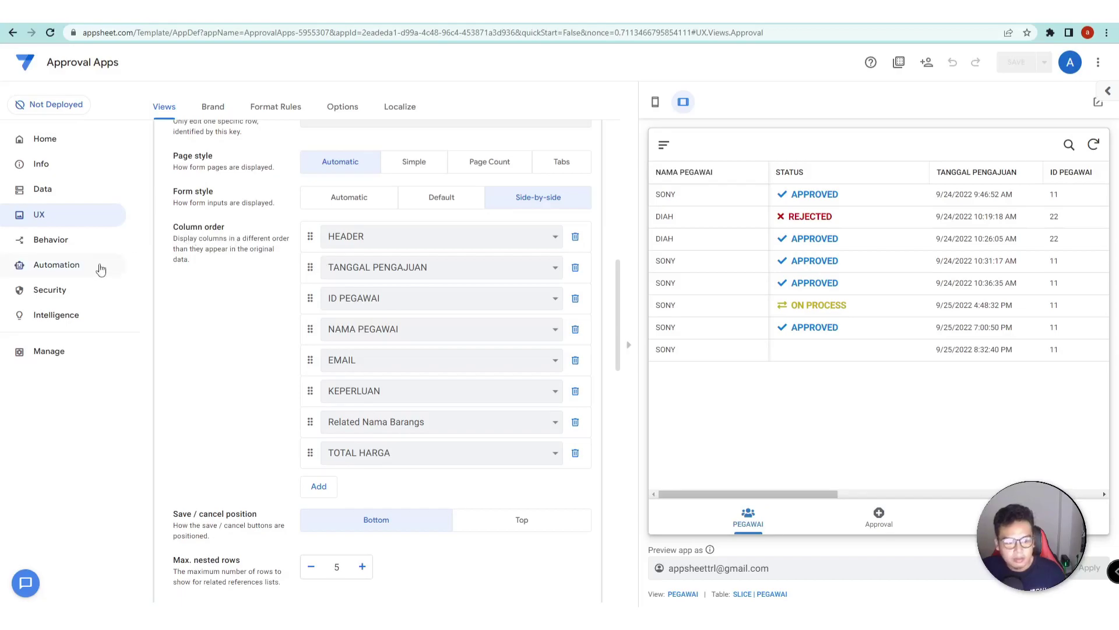
- Create a new custom bot named SEND EMAIL, with the preview back at phone size
{"action": "left_click", "coordinate": [70, 269]}
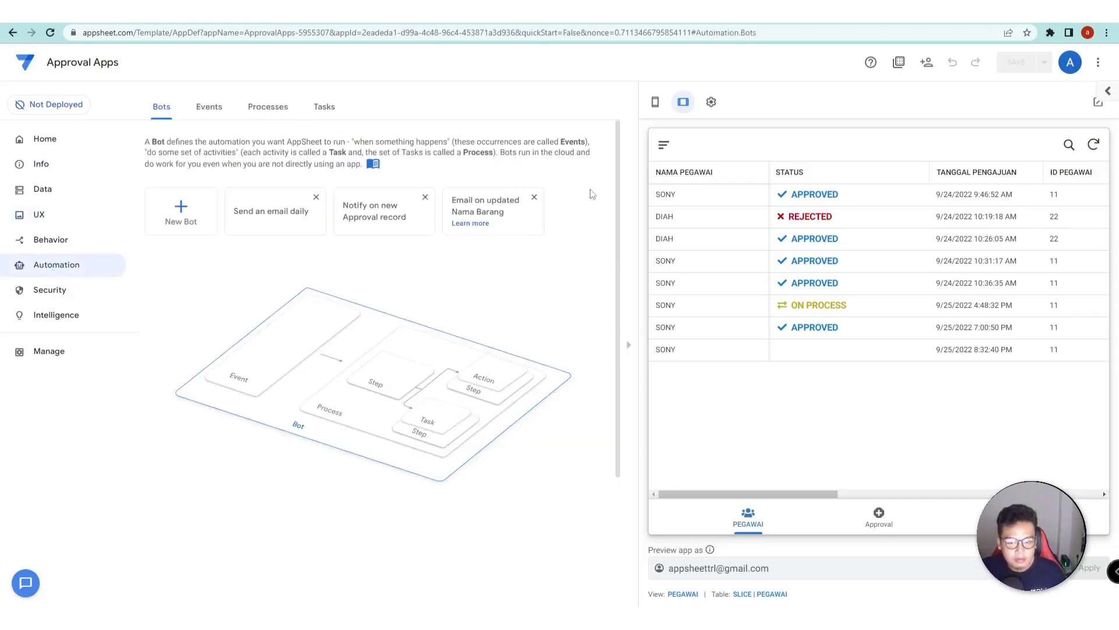
{"action": "left_click", "coordinate": [656, 102]}
{"action": "left_click", "coordinate": [159, 207]}
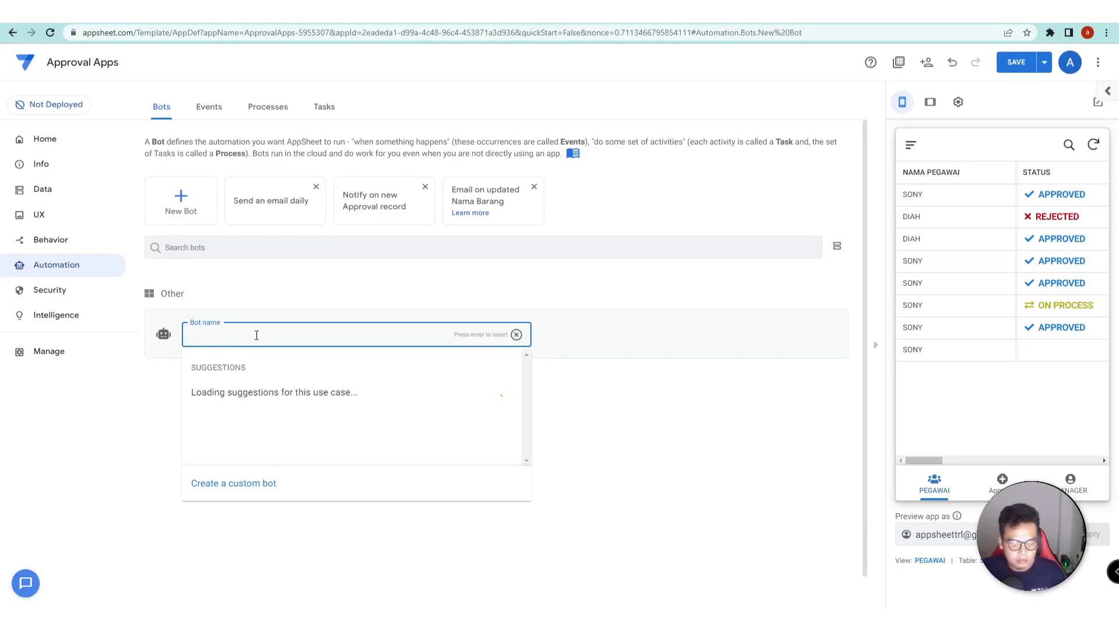
{"action": "type", "text": "SEND EMAIL"}
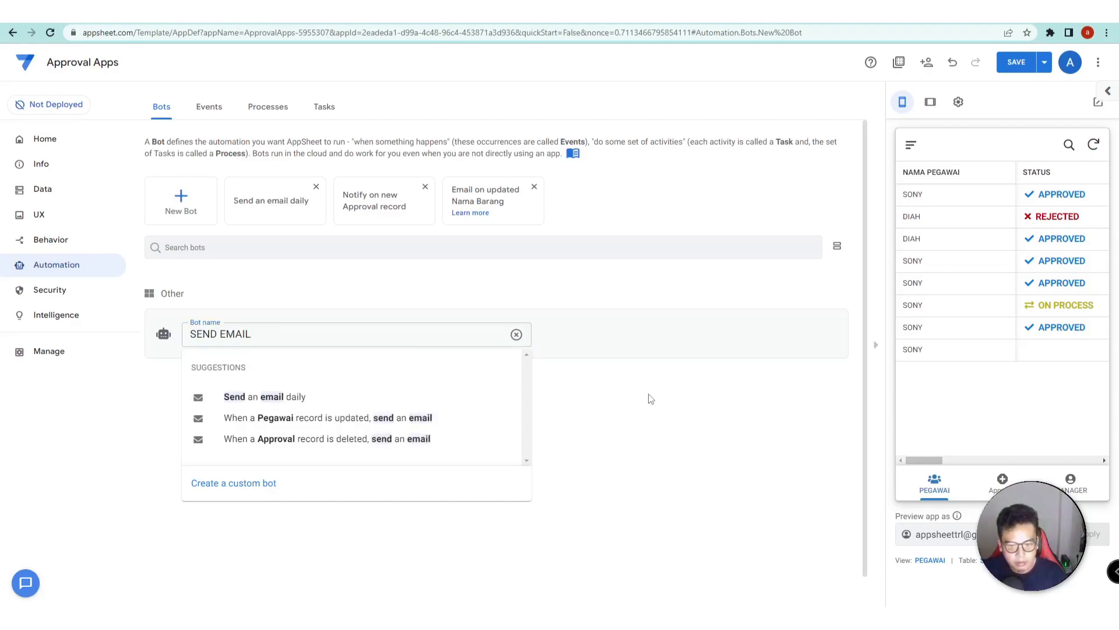
{"action": "left_click", "coordinate": [243, 494]}
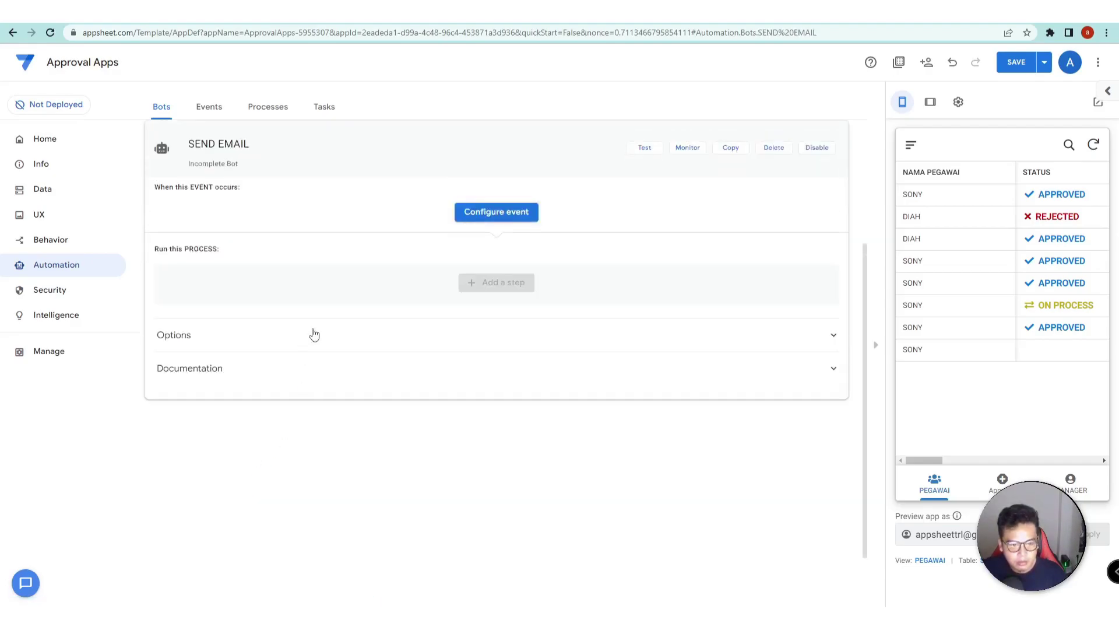
- Give the bot a custom event triggering on Adds and updates to the Approval table
{"action": "left_click", "coordinate": [505, 332]}
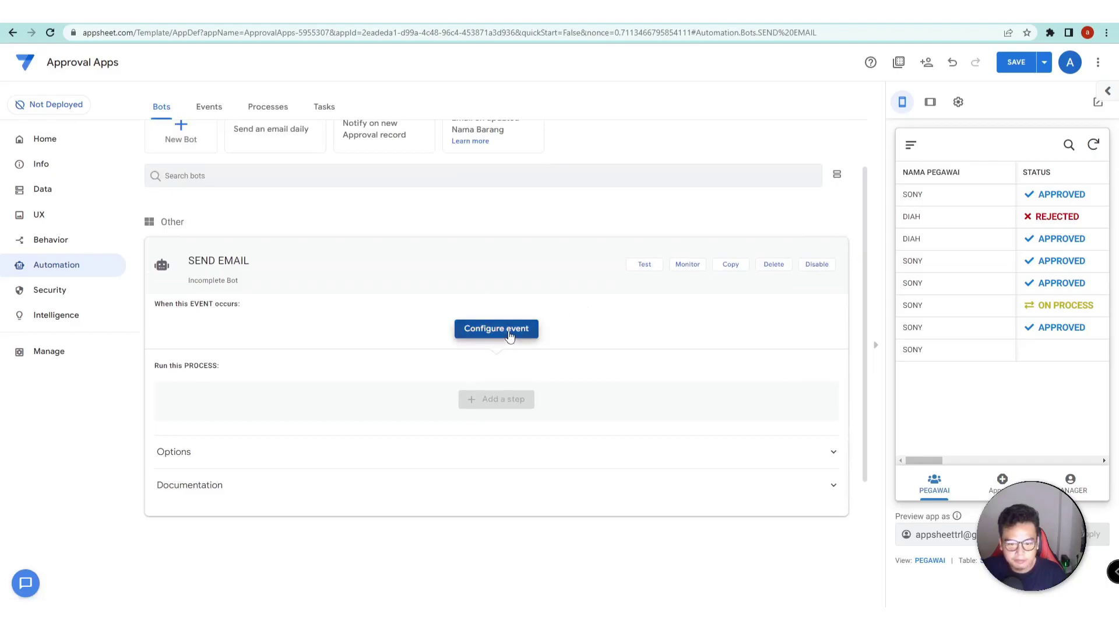
{"action": "left_click", "coordinate": [393, 491]}
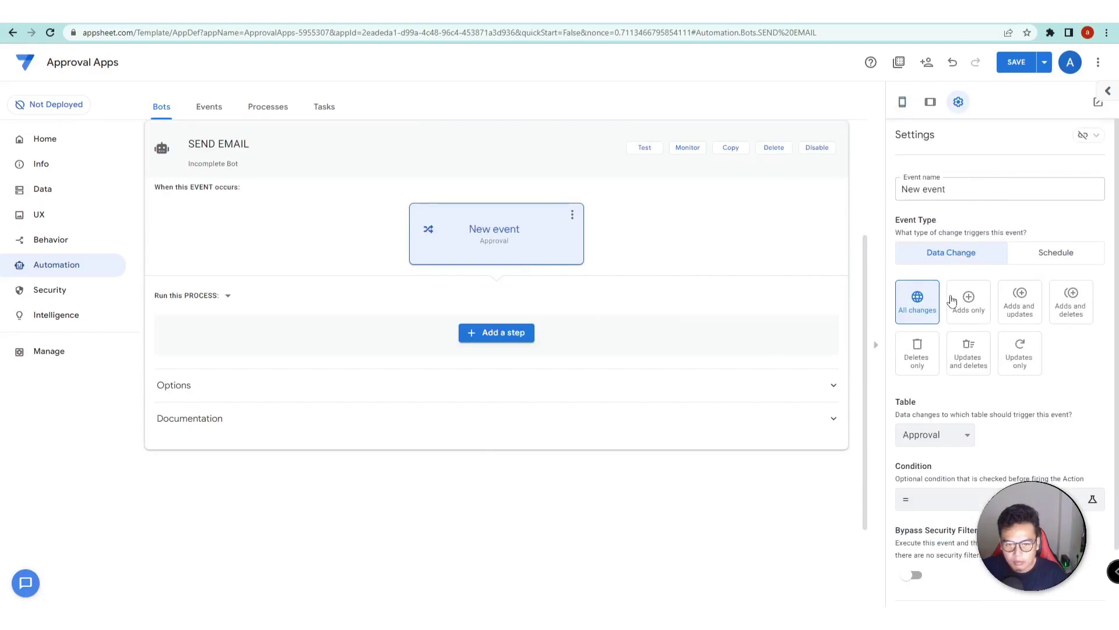
{"action": "left_click", "coordinate": [1026, 316]}
{"action": "scroll", "coordinate": [1049, 368], "scroll_direction": "down", "scroll_amount": 2}
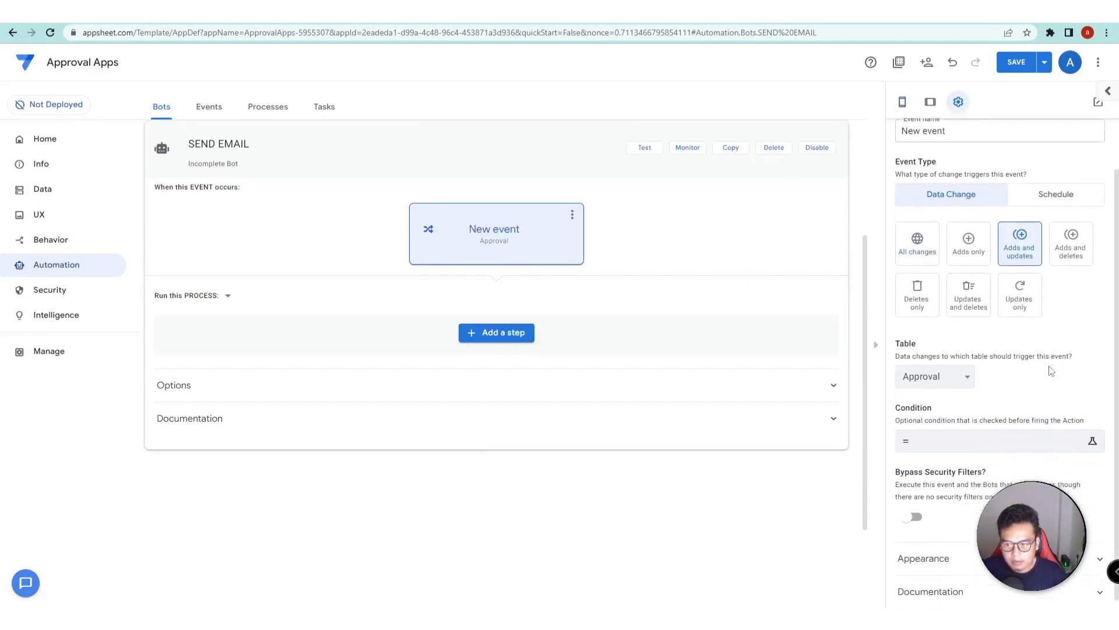
{"action": "left_click", "coordinate": [956, 370]}
{"action": "left_click", "coordinate": [1019, 374]}
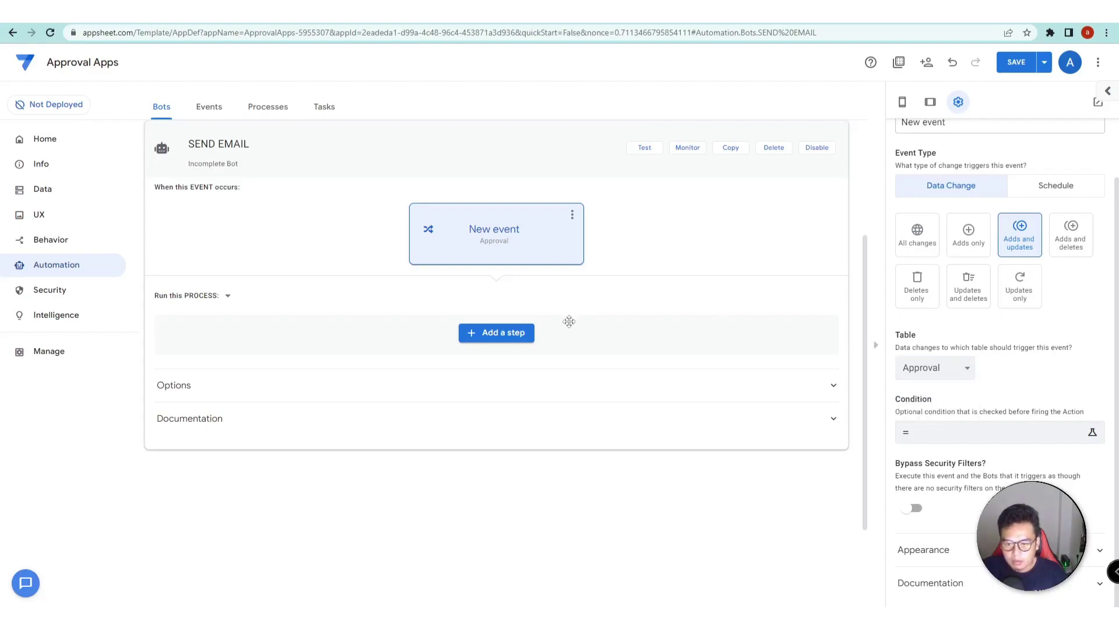
- Add a custom step that sends an email using a custom template
{"action": "left_click", "coordinate": [501, 333]}
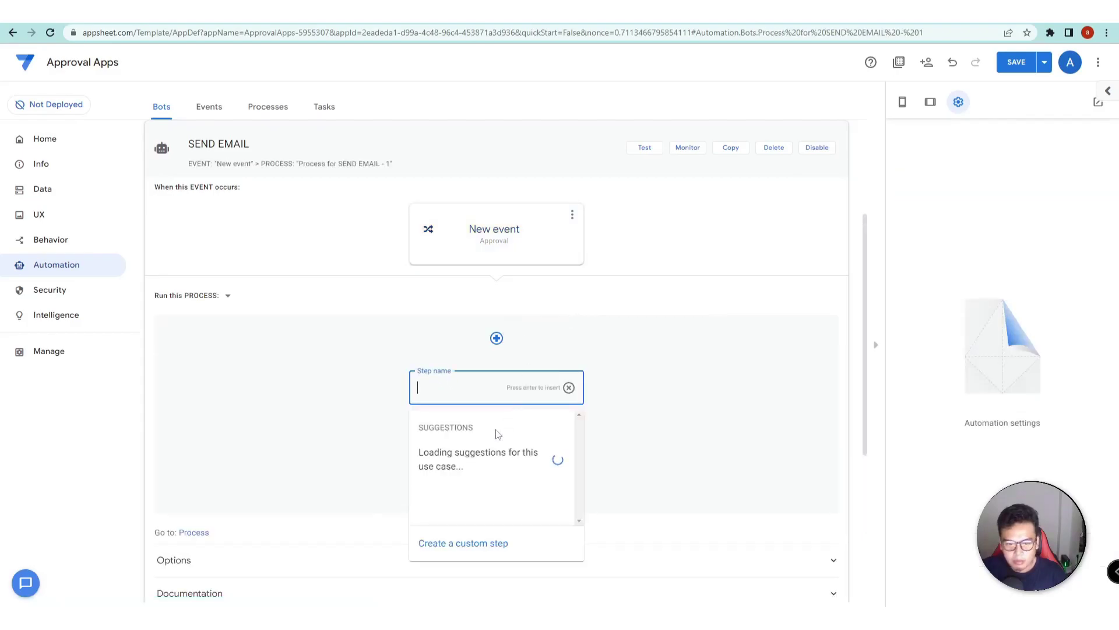
{"action": "left_click", "coordinate": [481, 544]}
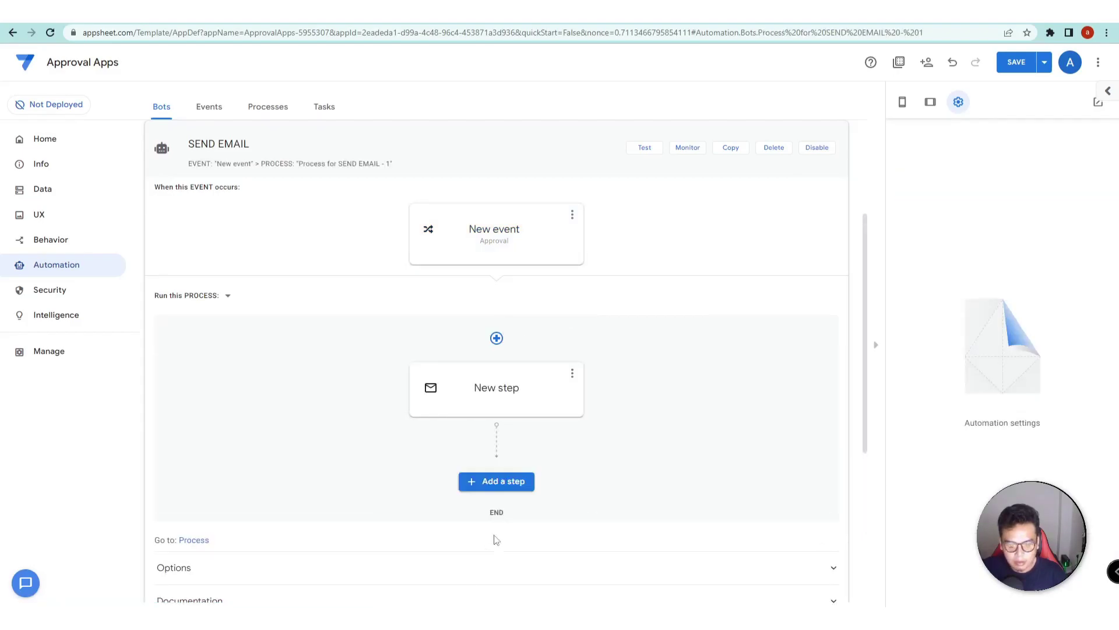
{"action": "left_click", "coordinate": [496, 402]}
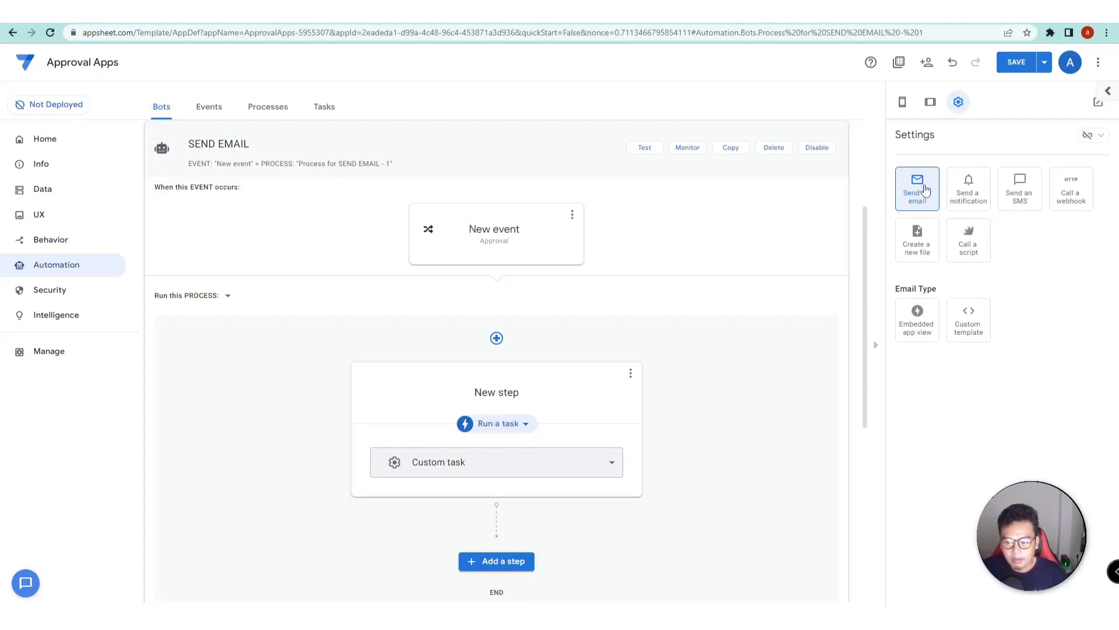
{"action": "left_click", "coordinate": [1014, 63]}
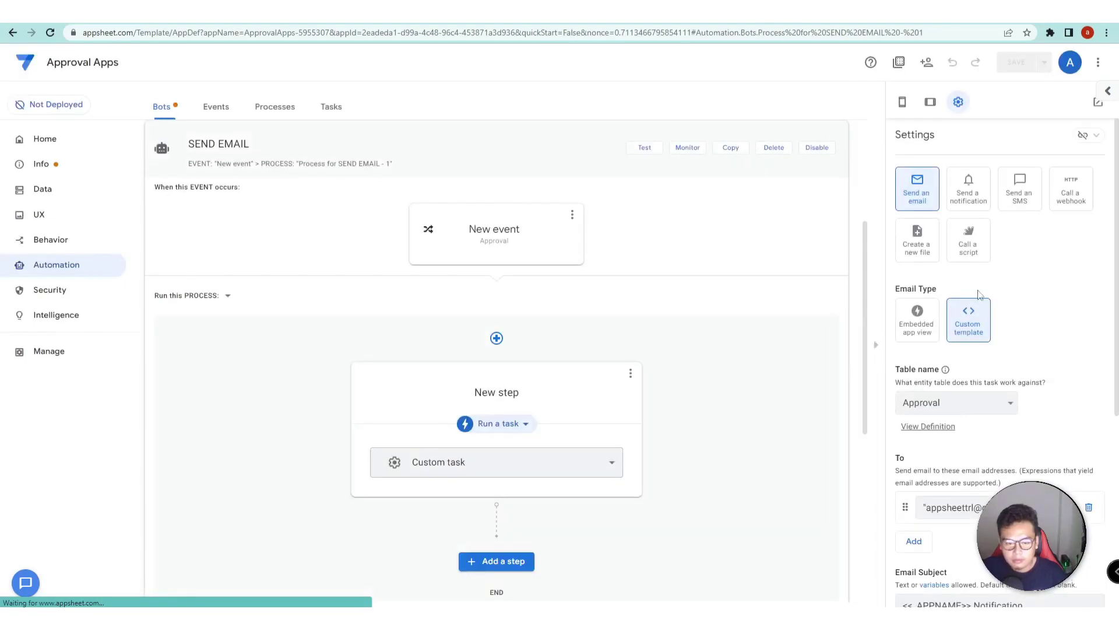
- Review the email's To, Subject and Body settings and expand the Advanced options
{"action": "scroll", "coordinate": [1064, 334], "scroll_direction": "down", "scroll_amount": 3}
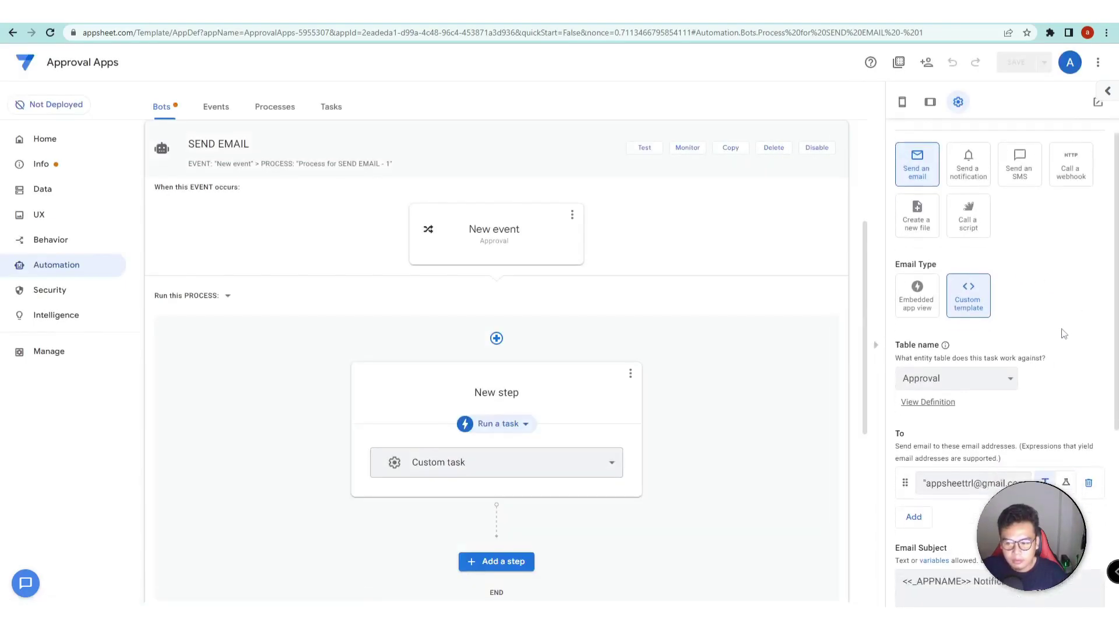
{"action": "scroll", "coordinate": [1062, 333], "scroll_direction": "down", "scroll_amount": 3}
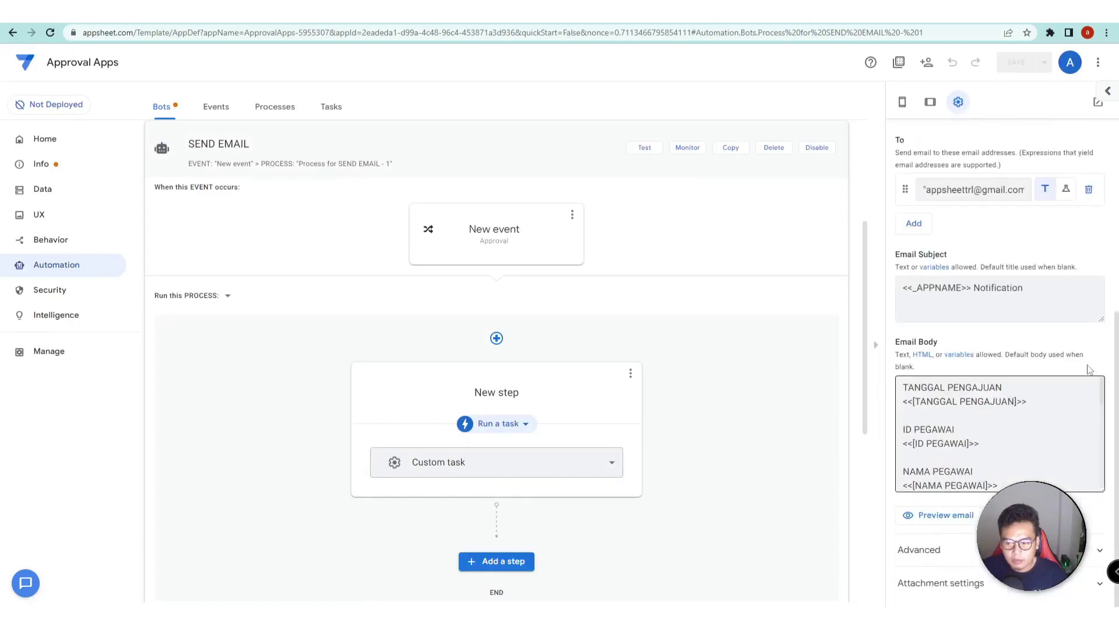
{"action": "scroll", "coordinate": [1033, 437], "scroll_direction": "down", "scroll_amount": 5}
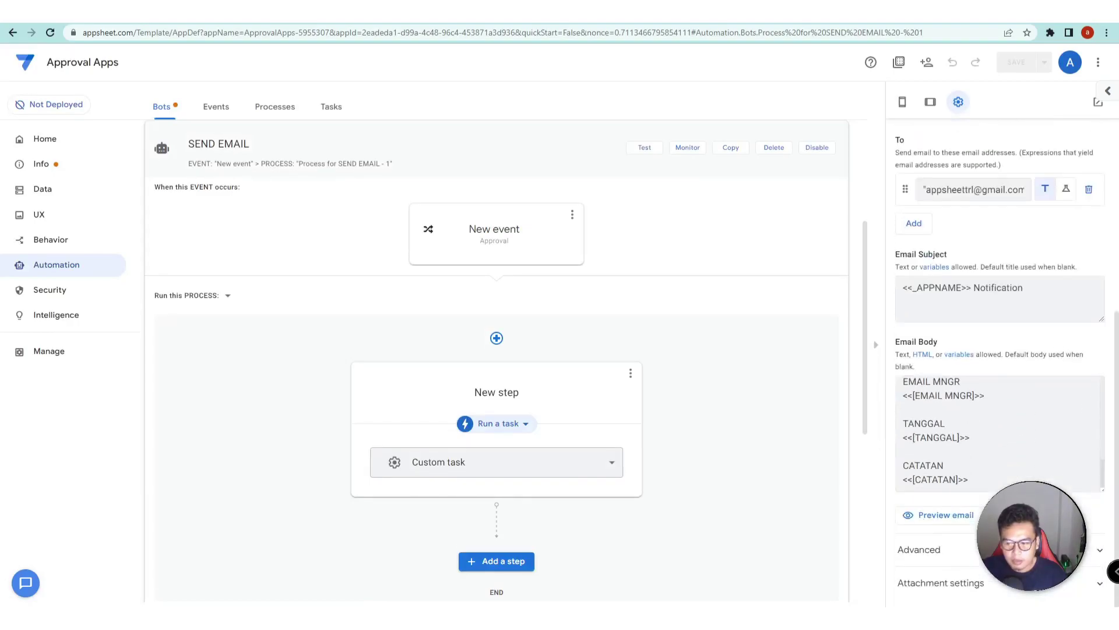
{"action": "scroll", "coordinate": [1107, 252], "scroll_direction": "up", "scroll_amount": 5}
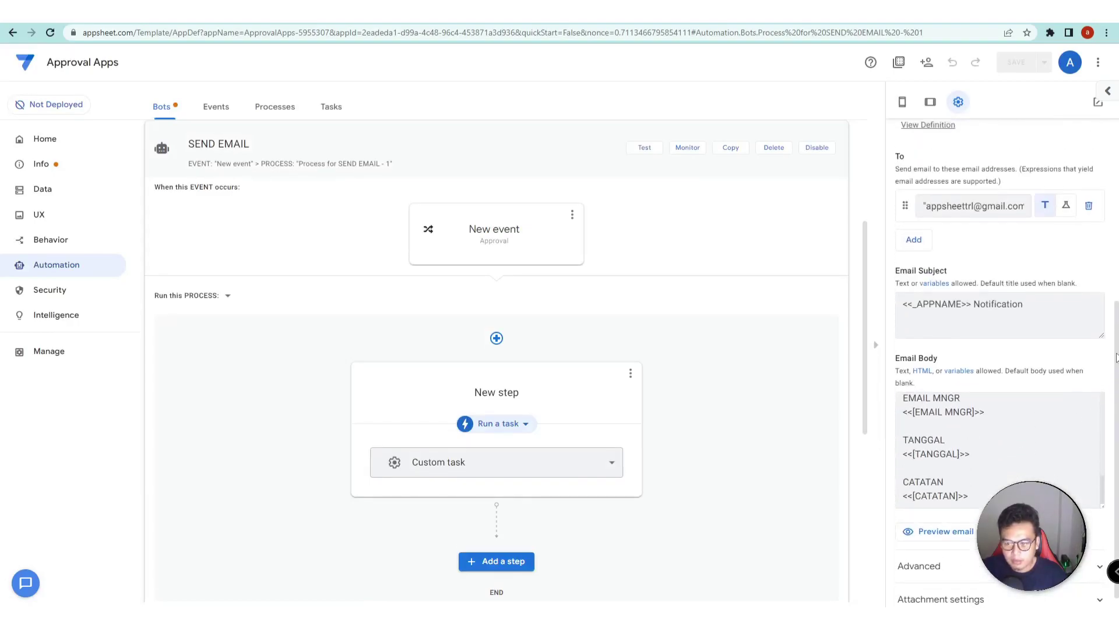
{"action": "scroll", "coordinate": [1107, 254], "scroll_direction": "down", "scroll_amount": 1}
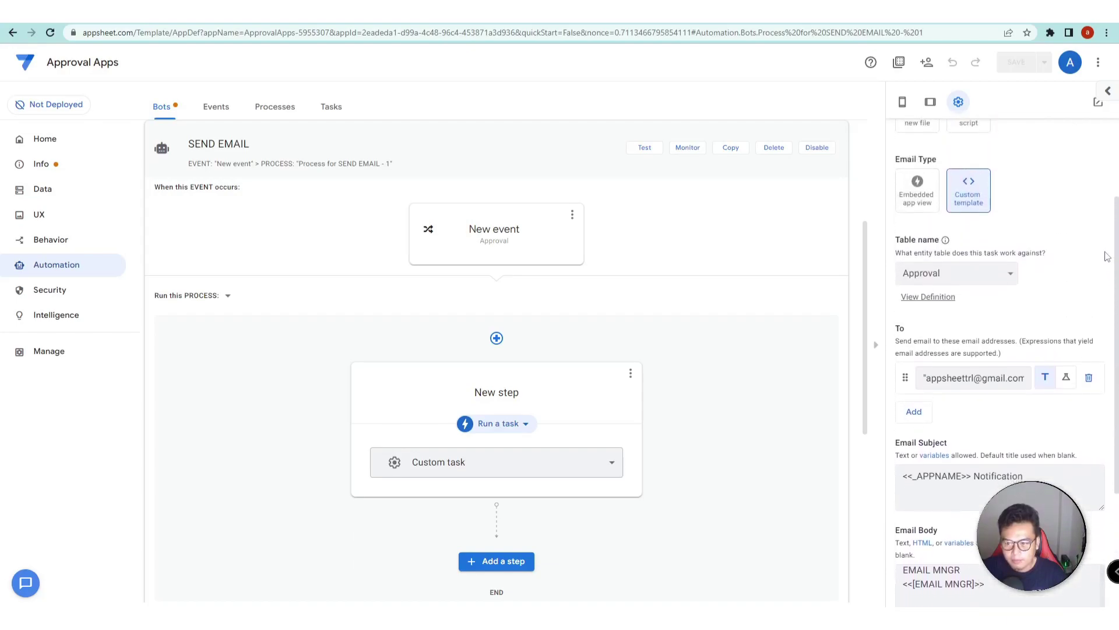
{"action": "scroll", "coordinate": [1107, 256], "scroll_direction": "up", "scroll_amount": 3}
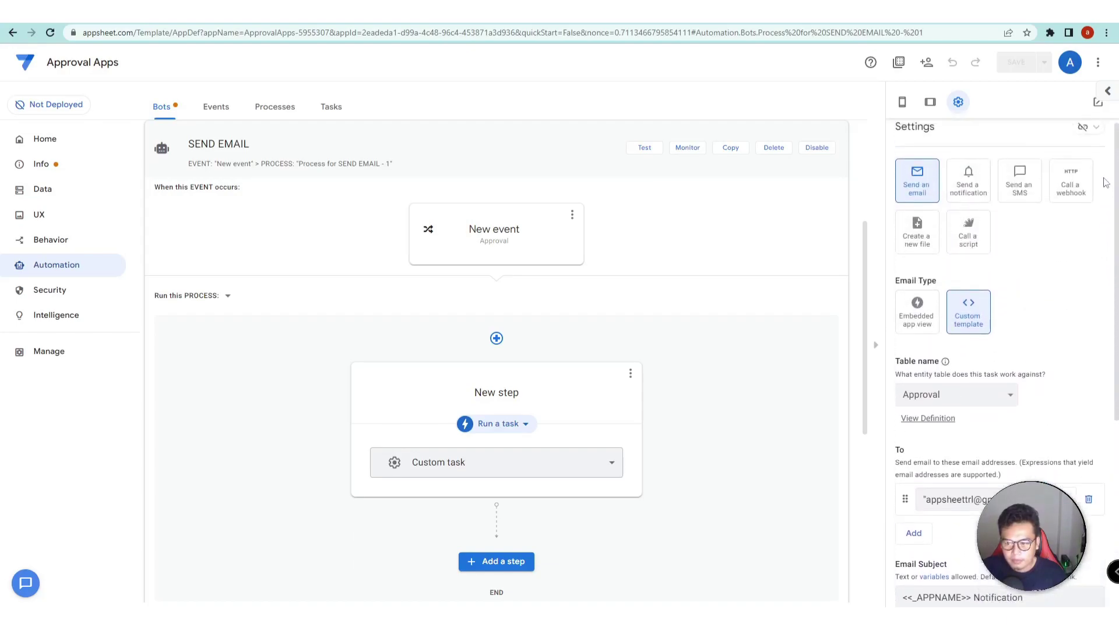
{"action": "scroll", "coordinate": [1108, 262], "scroll_direction": "down", "scroll_amount": 8}
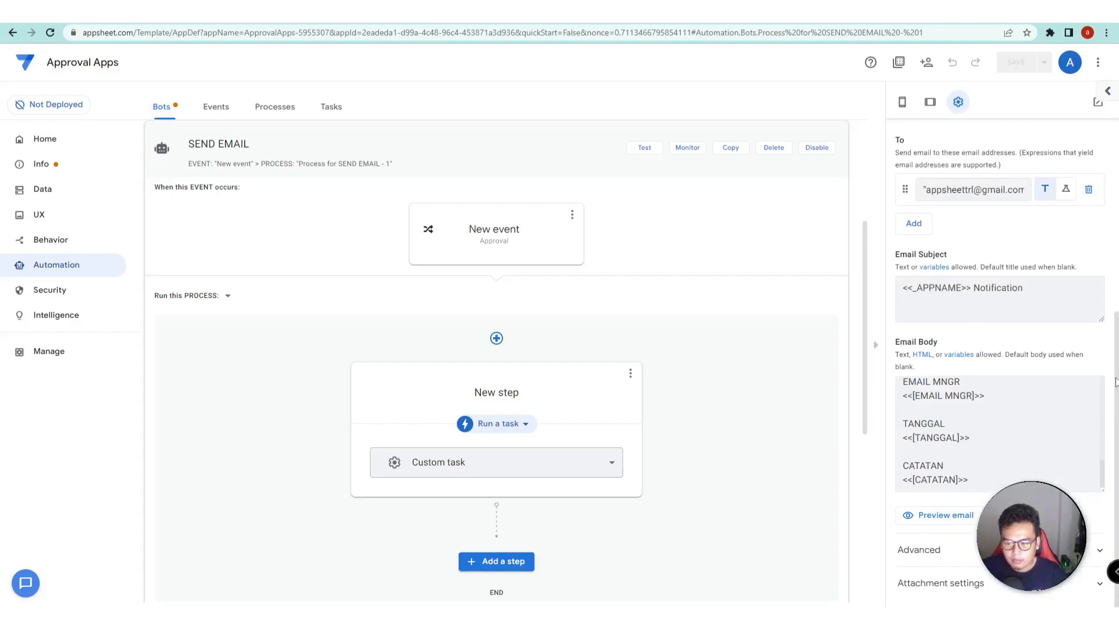
{"action": "left_click", "coordinate": [1026, 549]}
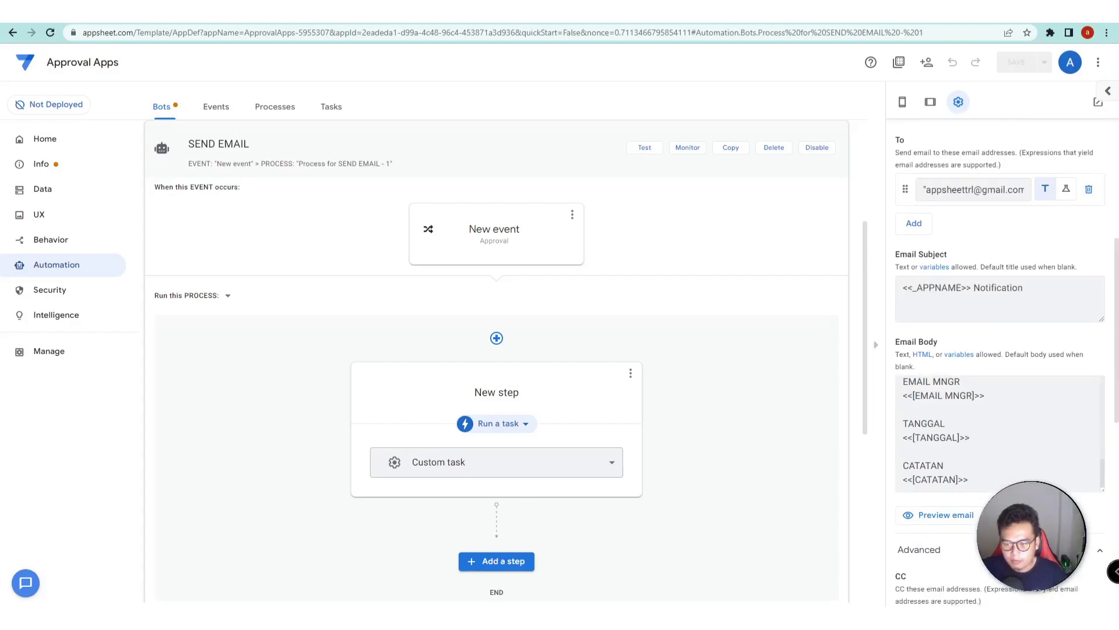
{"action": "scroll", "coordinate": [1026, 525], "scroll_direction": "down", "scroll_amount": 6}
{"action": "scroll", "coordinate": [1026, 524], "scroll_direction": "down", "scroll_amount": 2}
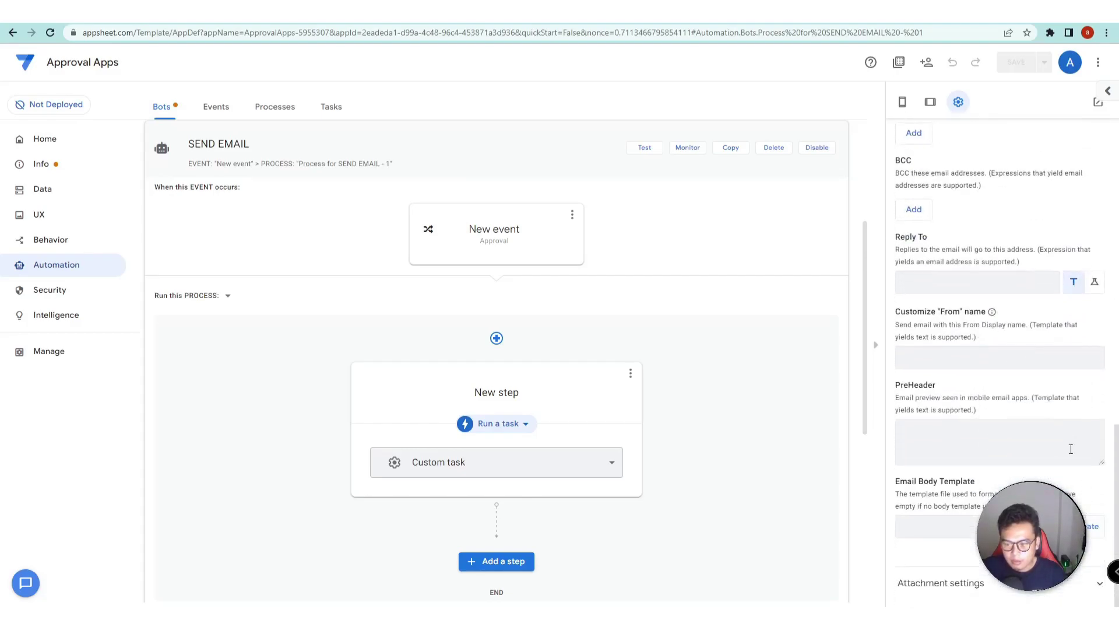
{"action": "scroll", "coordinate": [963, 473], "scroll_direction": "up", "scroll_amount": 10}
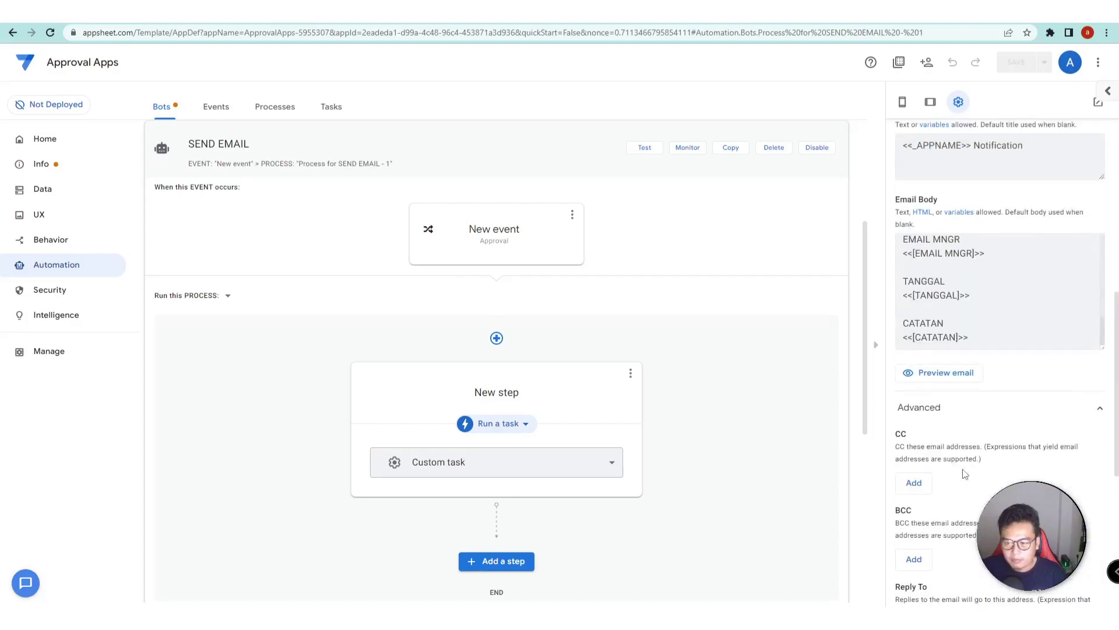
- Set the event condition to IN([status], LIST(approved, rejected, on process)) and save the app
{"action": "left_click", "coordinate": [506, 233]}
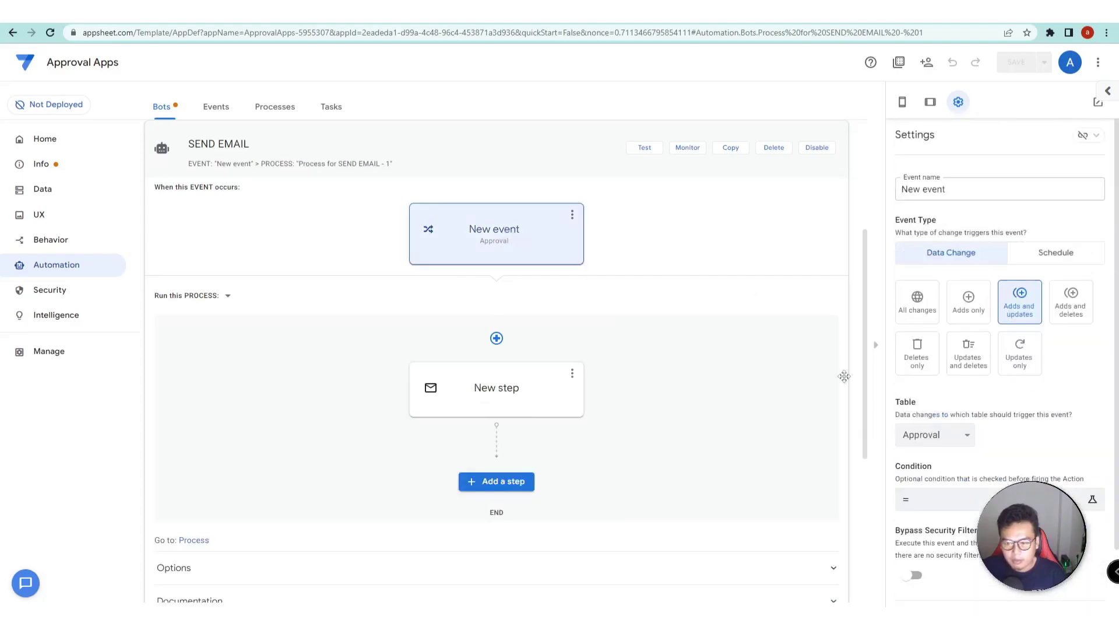
{"action": "scroll", "coordinate": [1071, 442], "scroll_direction": "down", "scroll_amount": 1}
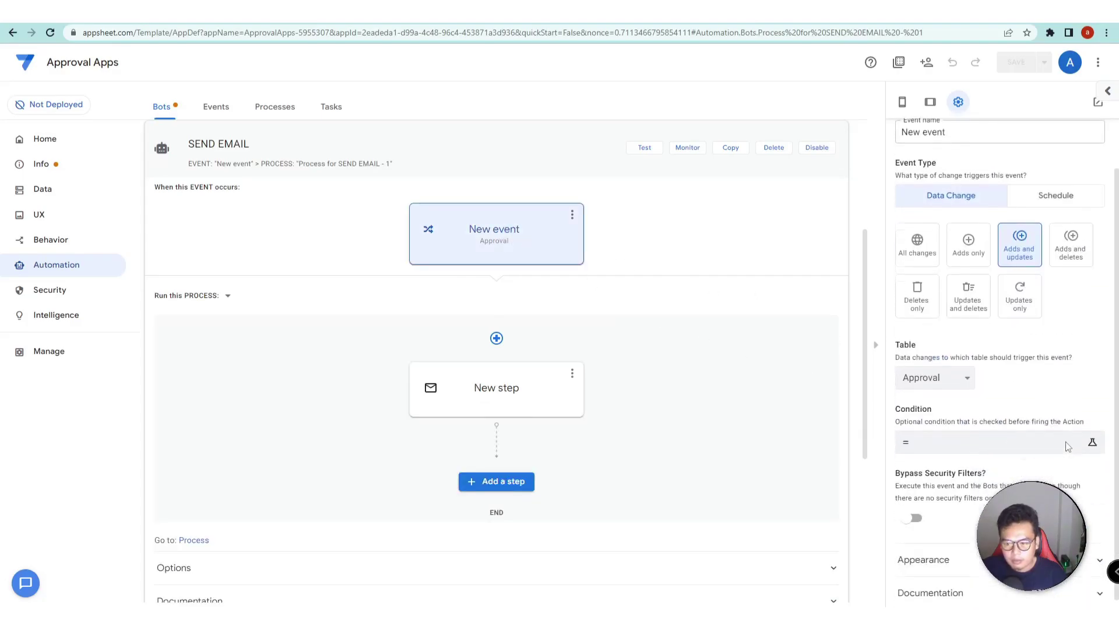
{"action": "left_click", "coordinate": [934, 446]}
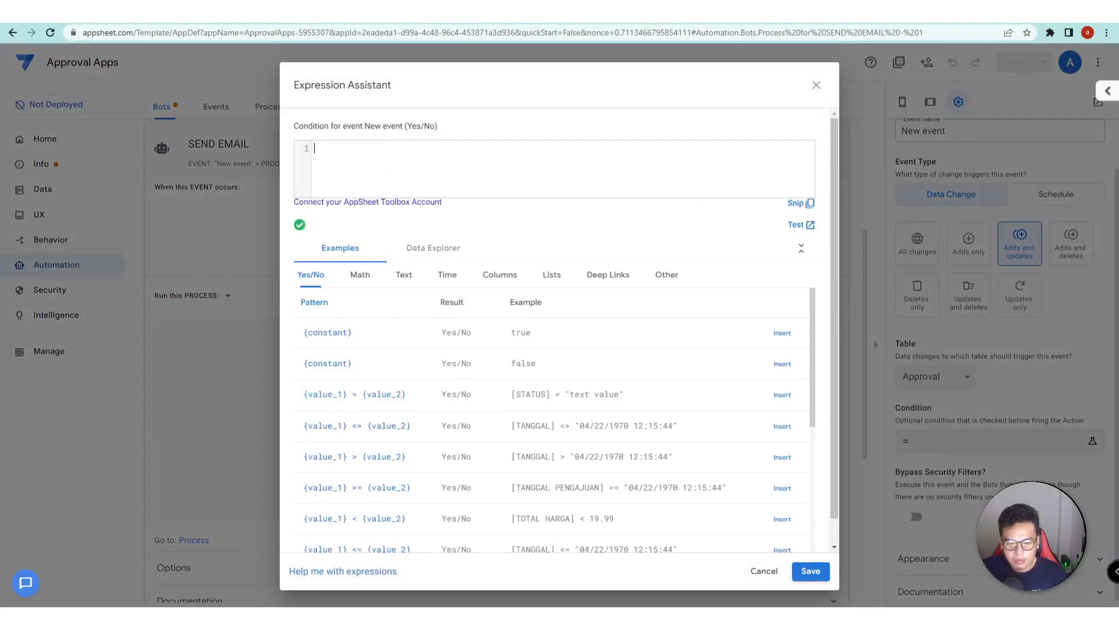
{"action": "key", "text": "alt+Tab"}
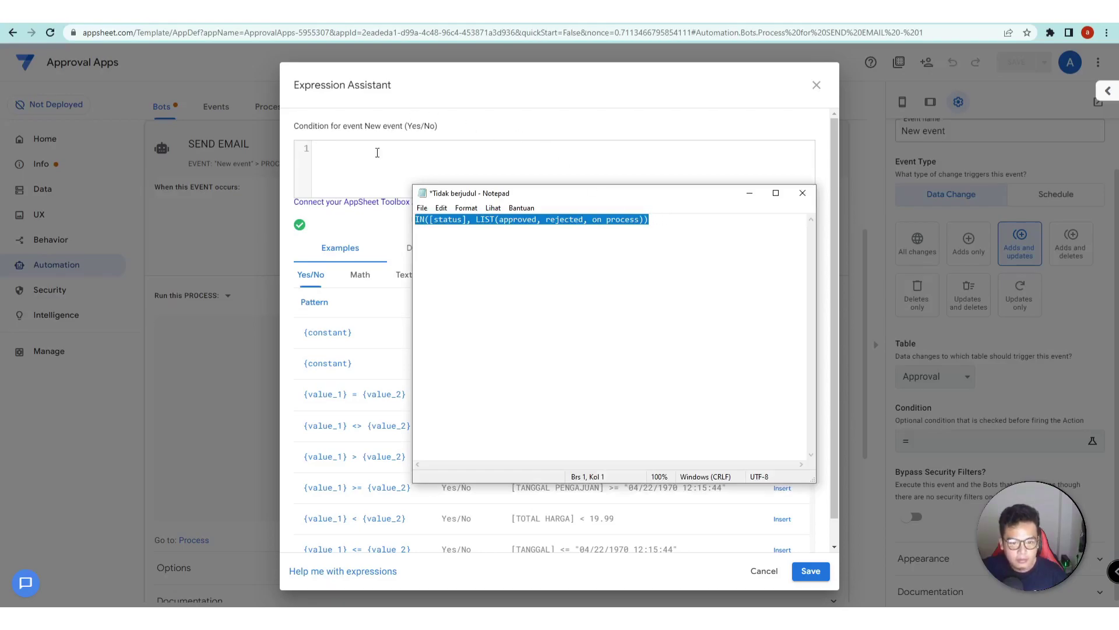
{"action": "left_click", "coordinate": [378, 151]}
{"action": "type", "text": "IN([status], LIST(approved, rejected, on process))"}
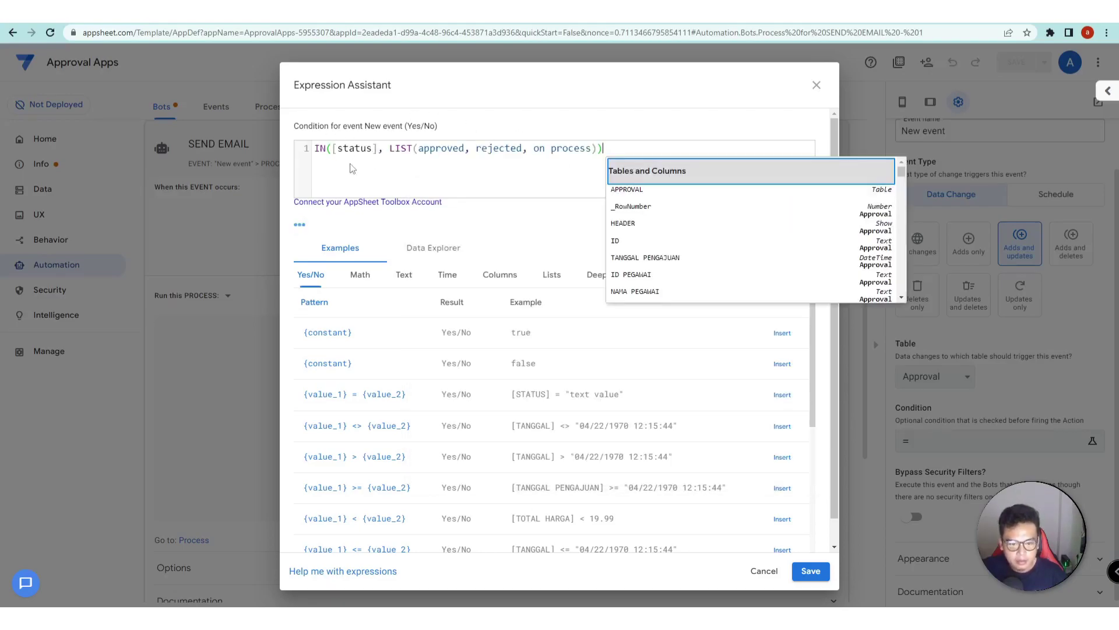
{"action": "left_click", "coordinate": [433, 151]}
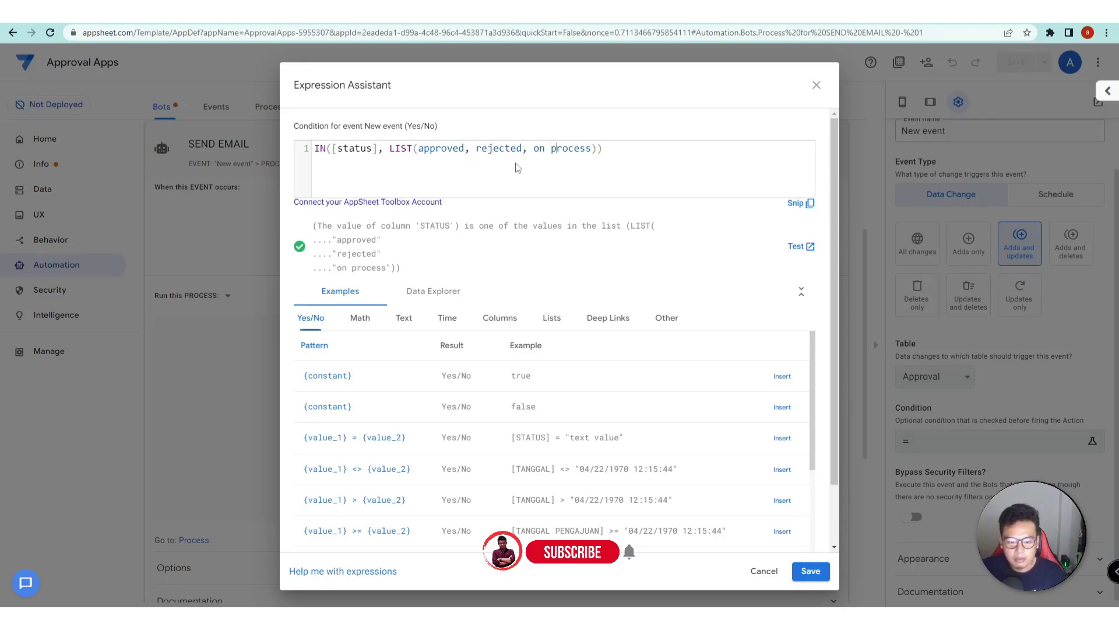
{"action": "left_click", "coordinate": [811, 571]}
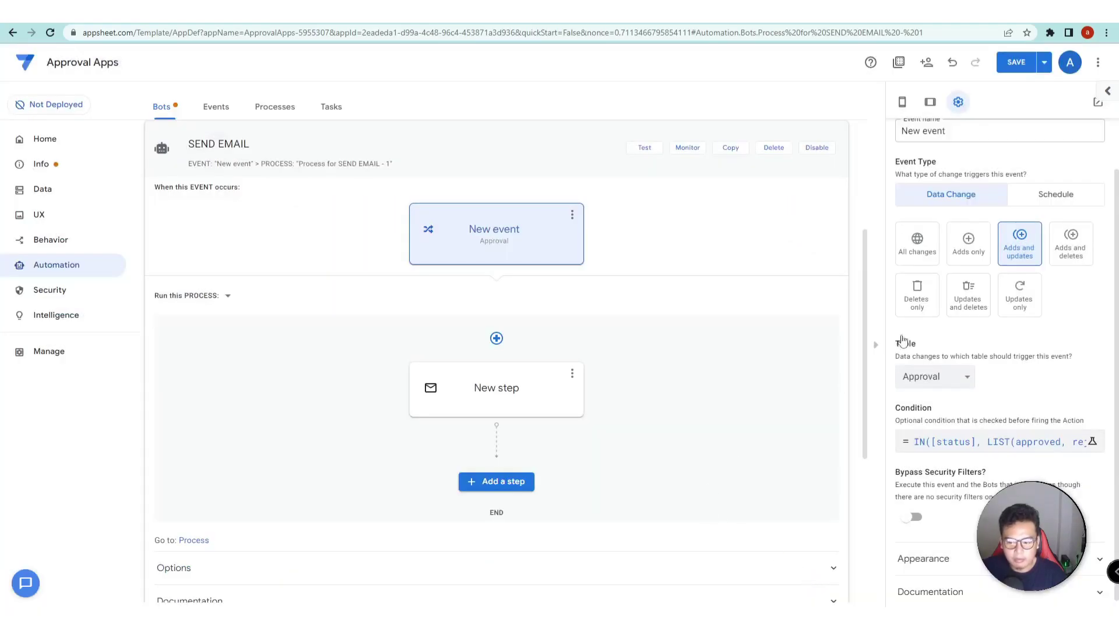
{"action": "left_click", "coordinate": [1018, 65]}
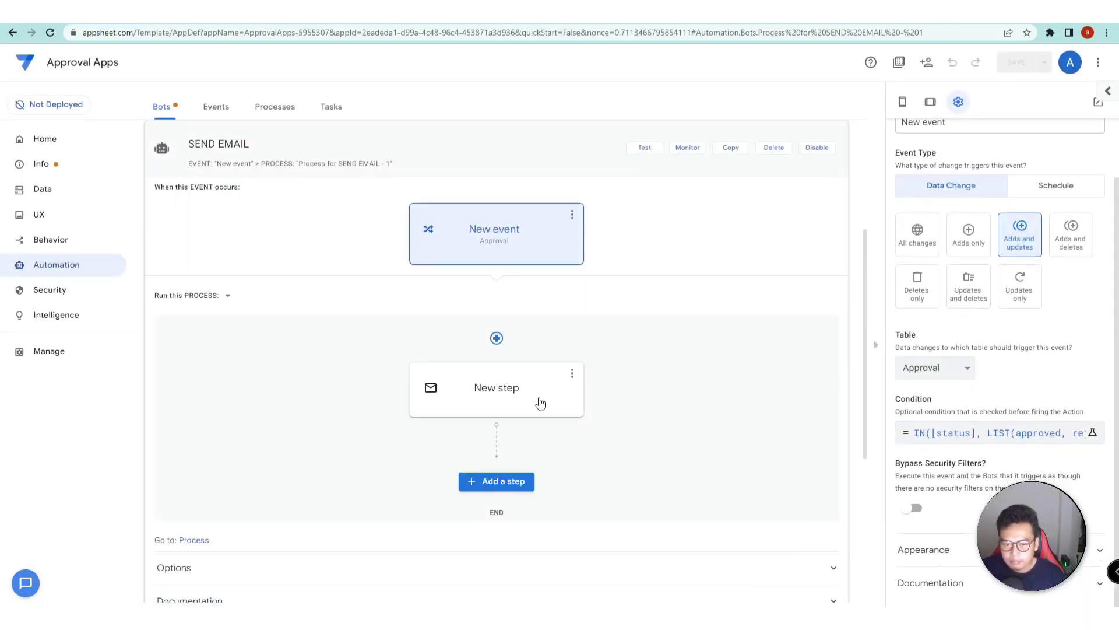
- Switch the email step's To field to expression mode in the Expression Assistant
{"action": "left_click", "coordinate": [493, 404]}
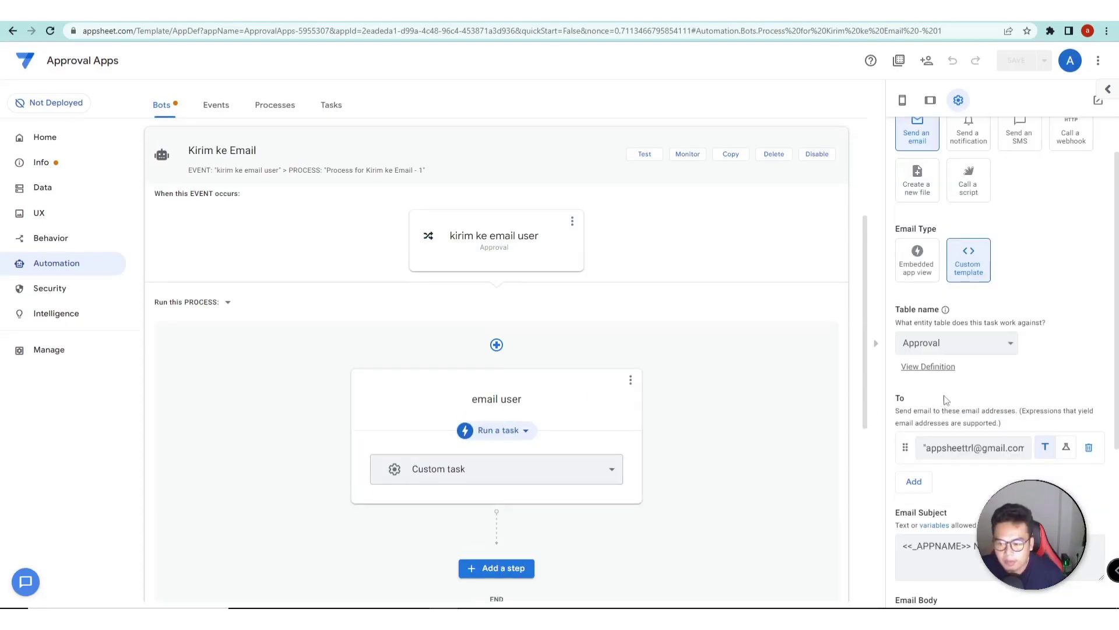
{"action": "double_click", "coordinate": [905, 398]}
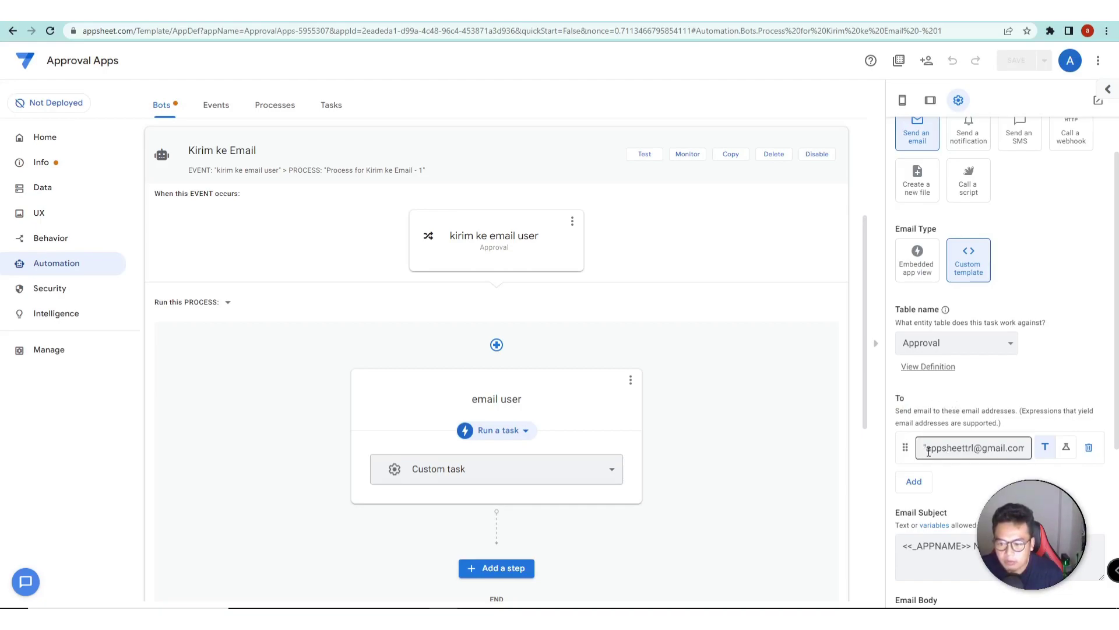
{"action": "scroll", "coordinate": [979, 419], "scroll_direction": "down", "scroll_amount": 2}
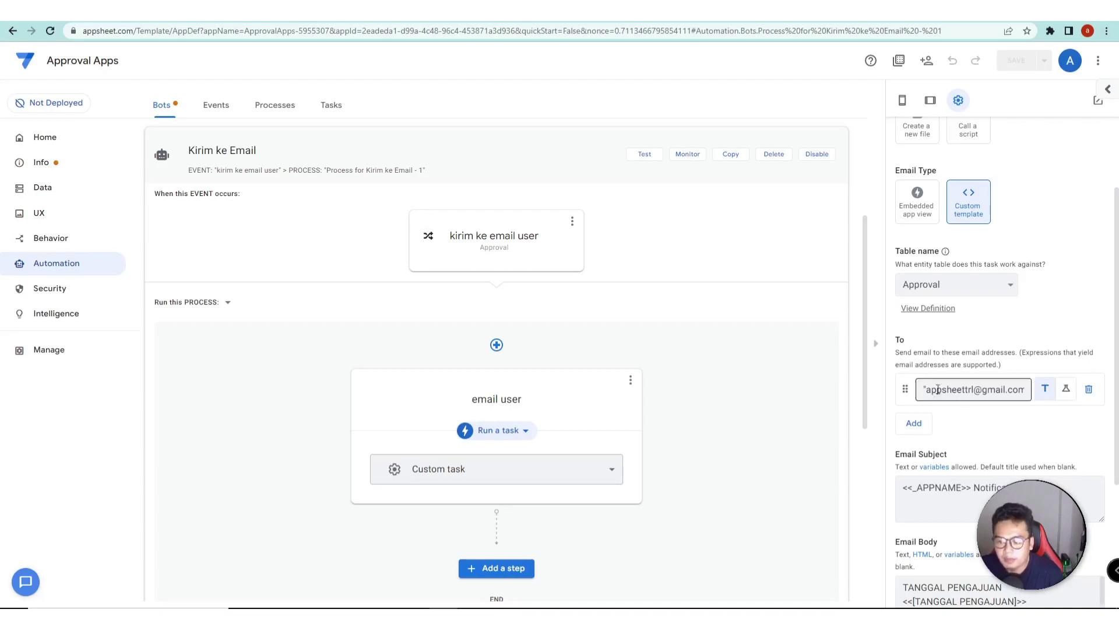
{"action": "left_click", "coordinate": [1068, 389]}
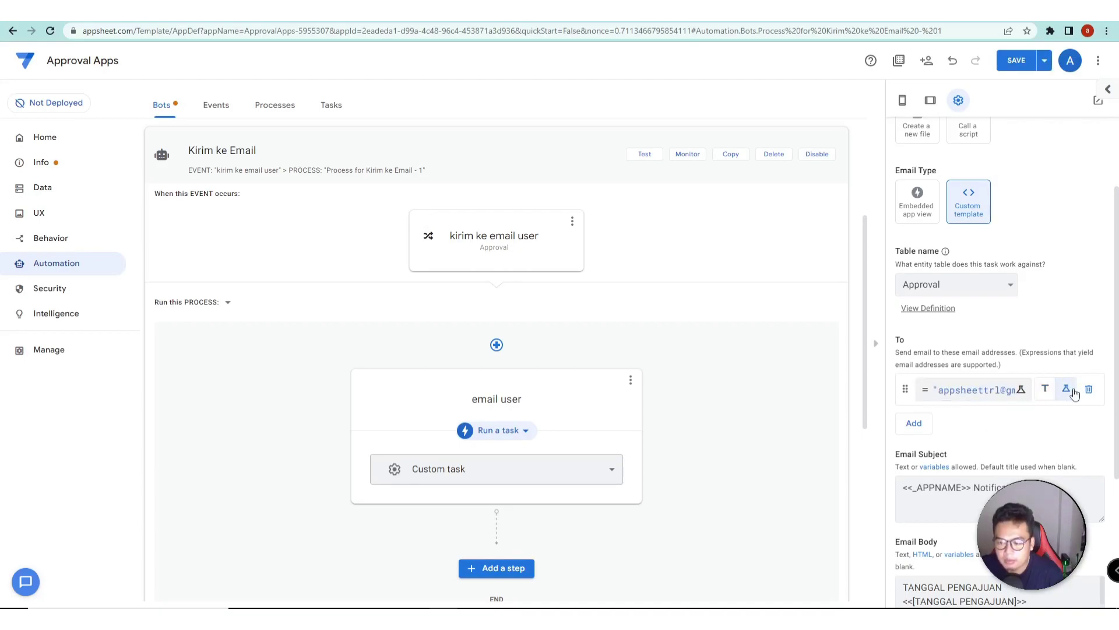
{"action": "left_click", "coordinate": [993, 389]}
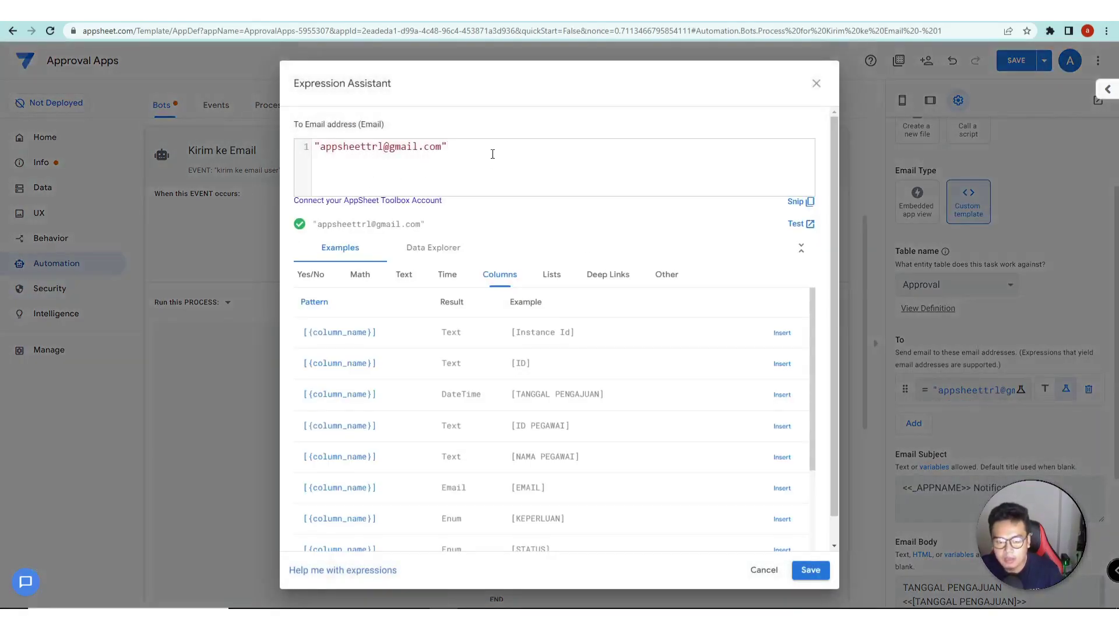
- Replace the fixed recipient address with [email], checking the spreadsheet's EMAIL column, and save
{"action": "left_click_drag", "start_coordinate": [494, 154], "coordinate": [251, 144]}
{"action": "type", "text": "[email"}
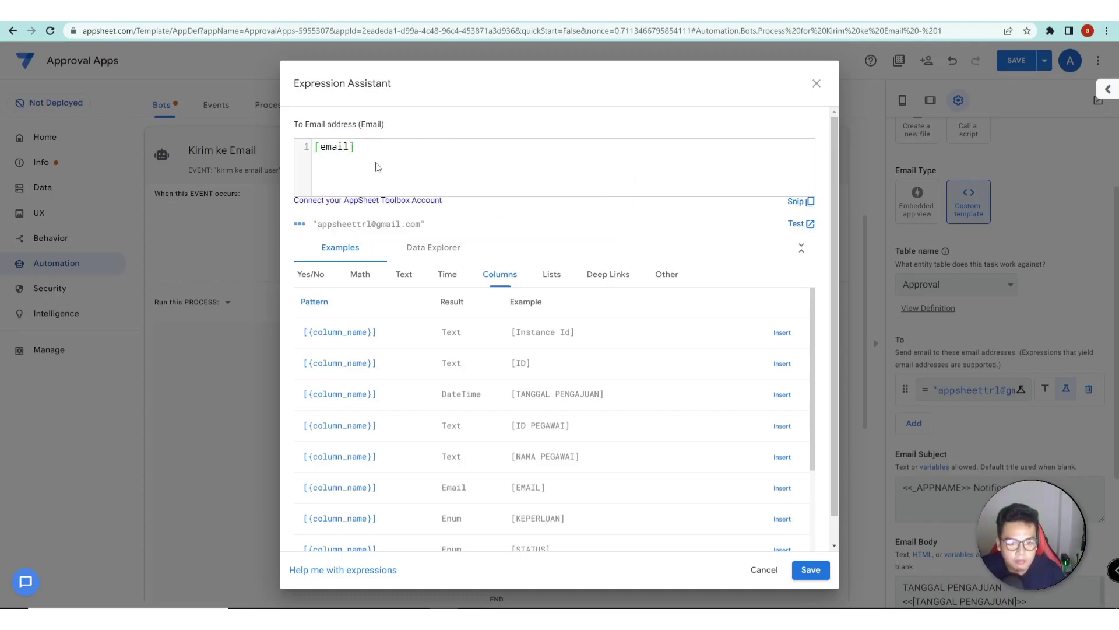
{"action": "key", "text": "ctrl+Tab"}
{"action": "left_click_drag", "start_coordinate": [451, 152], "coordinate": [458, 244]}
{"action": "key", "text": "Down"}
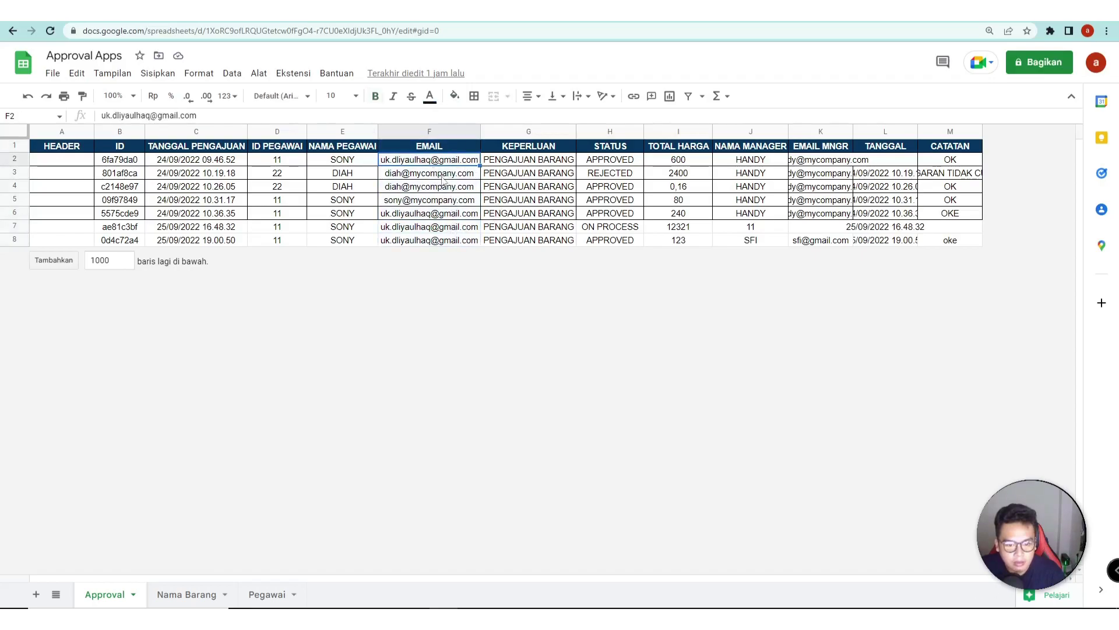
{"action": "key", "text": "ctrl+Tab"}
{"action": "key", "text": "ctrl+Tab"}
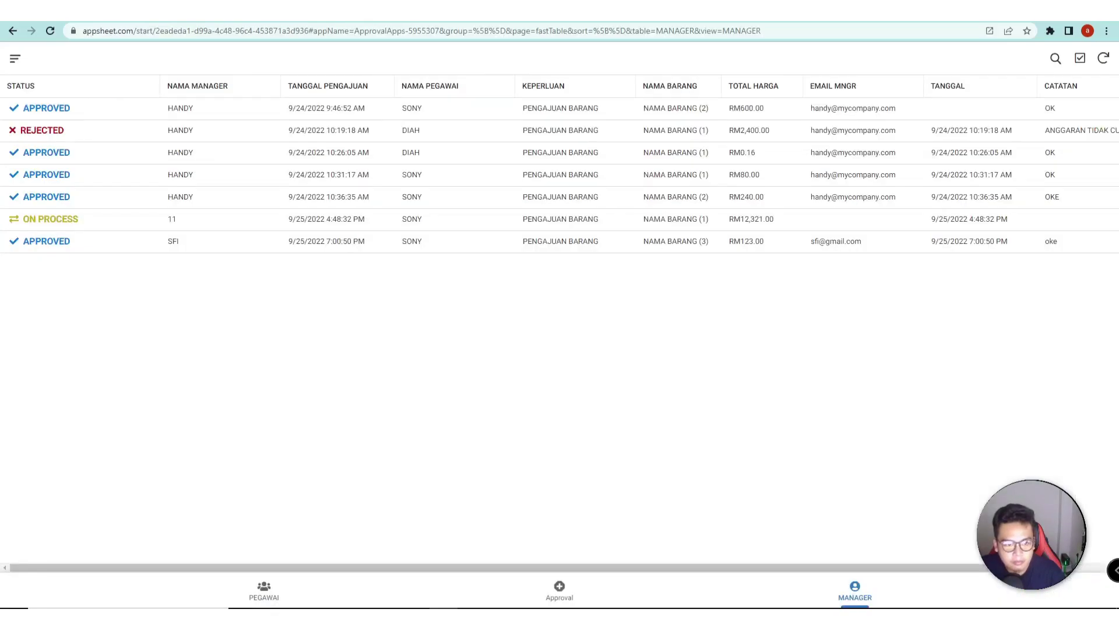
{"action": "left_click", "coordinate": [811, 569]}
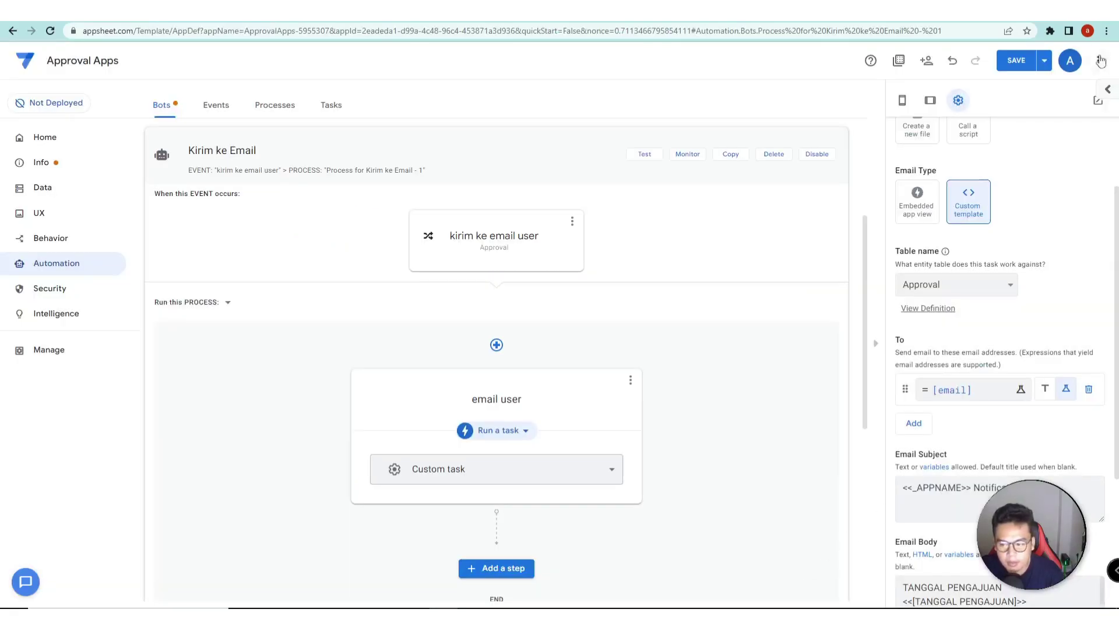
{"action": "left_click", "coordinate": [1022, 67]}
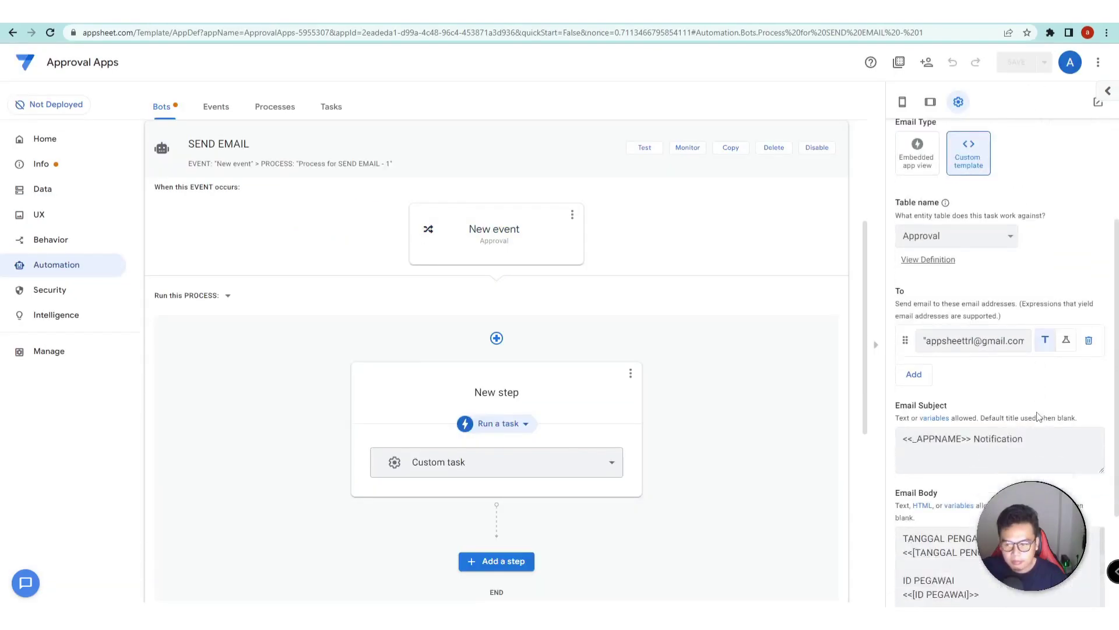
{"action": "scroll", "coordinate": [1072, 390], "scroll_direction": "down", "scroll_amount": 2}
{"action": "scroll", "coordinate": [1072, 390], "scroll_direction": "down", "scroll_amount": 5}
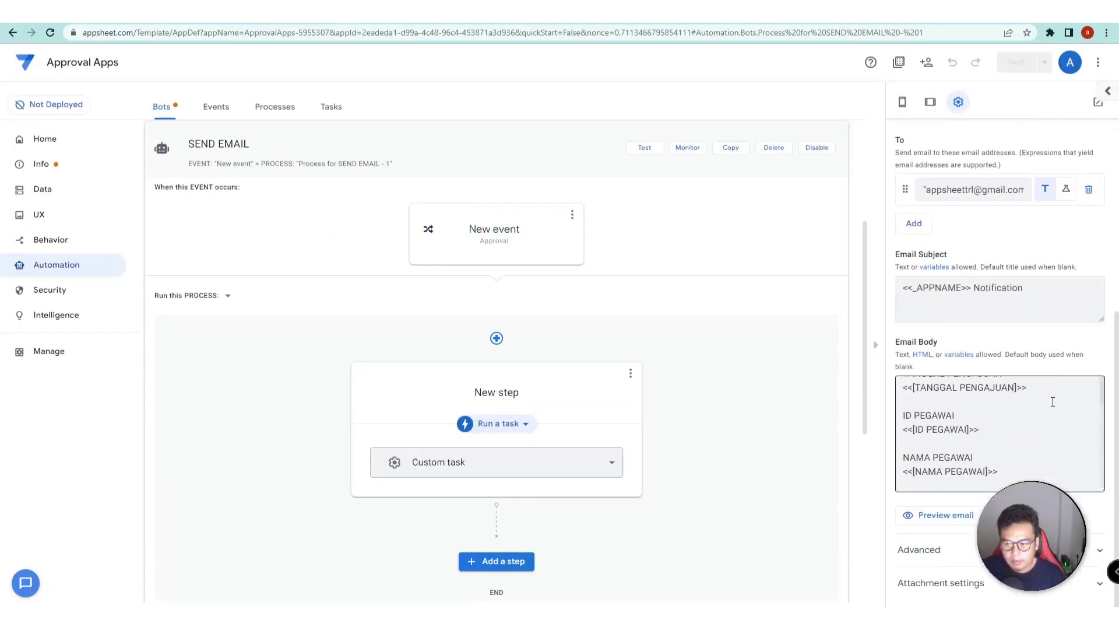
{"action": "left_click", "coordinate": [937, 516]}
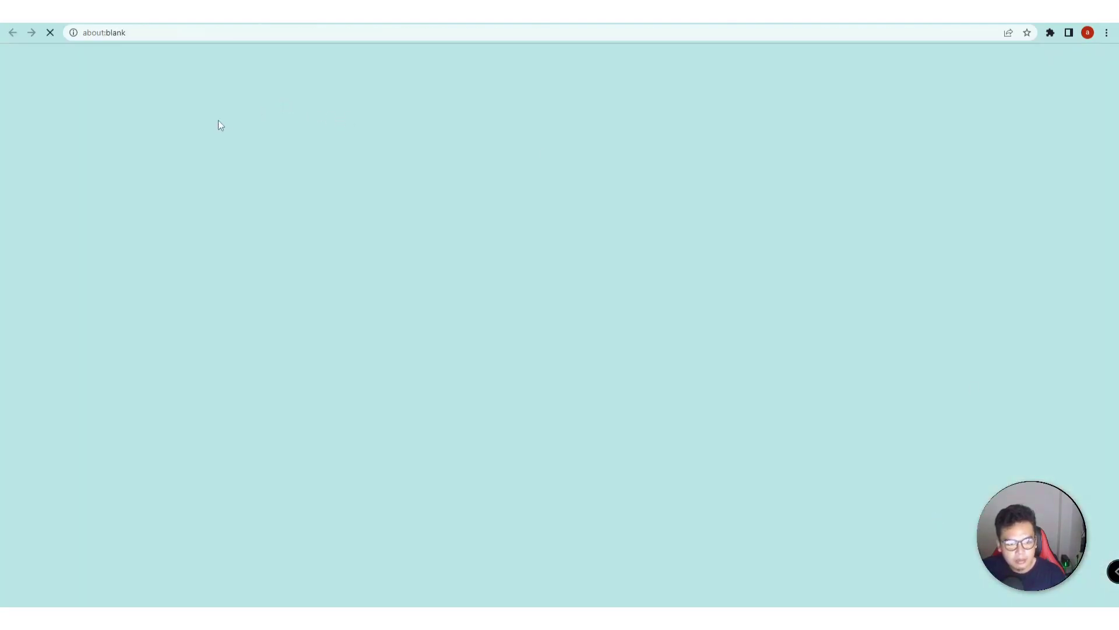
{"action": "scroll", "coordinate": [87, 354], "scroll_direction": "down", "scroll_amount": 1}
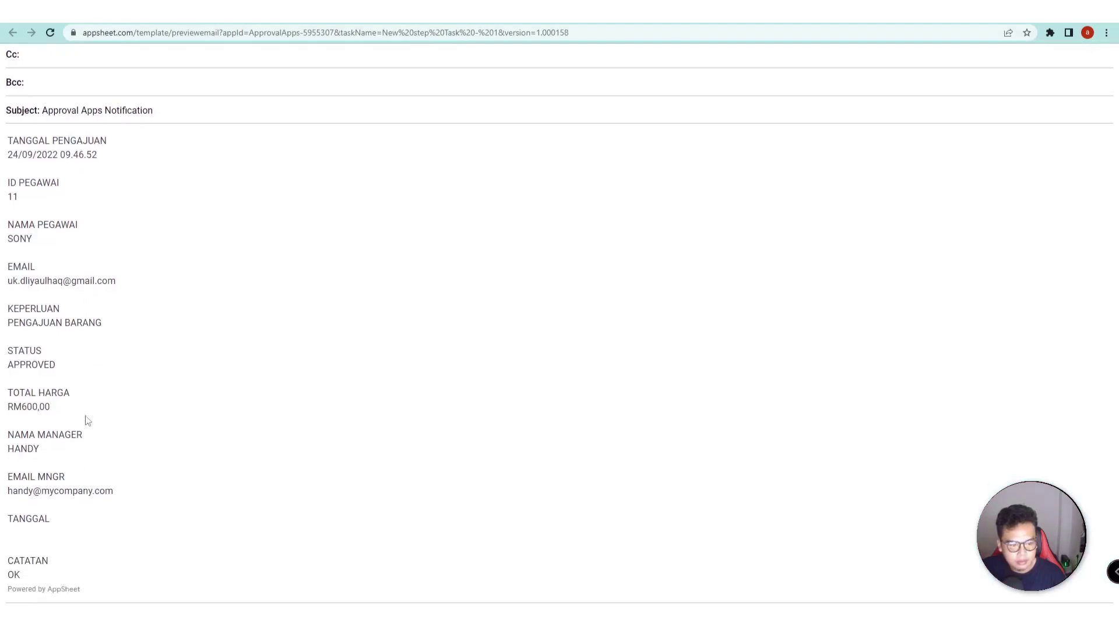
{"action": "scroll", "coordinate": [105, 504], "scroll_direction": "up", "scroll_amount": 1}
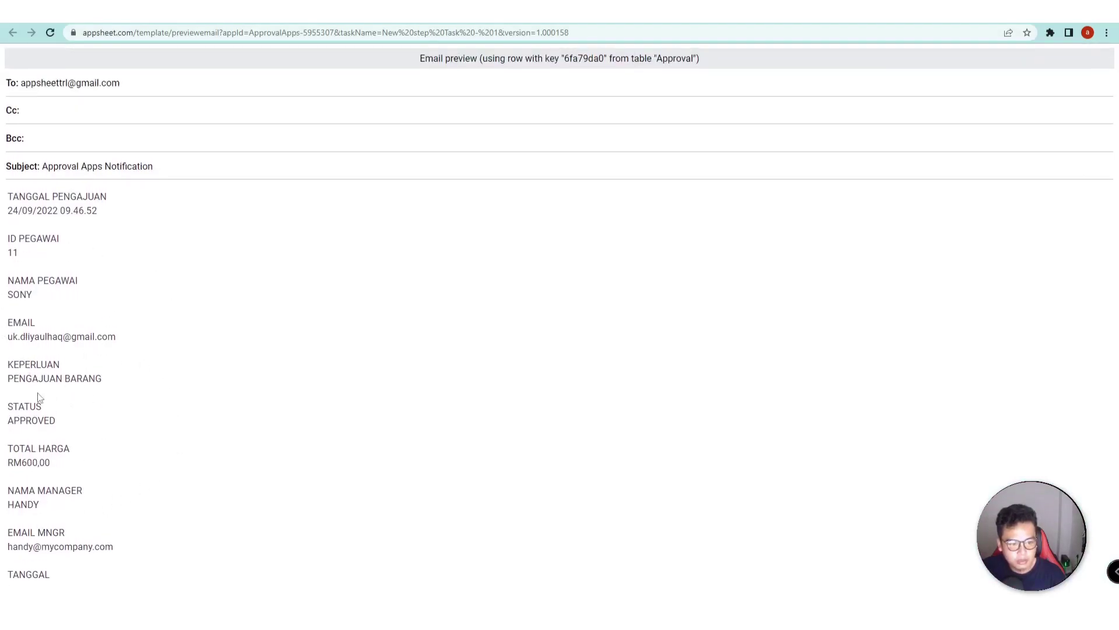
{"action": "key", "text": "ctrl+w"}
{"action": "scroll", "coordinate": [1014, 309], "scroll_direction": "up", "scroll_amount": 3}
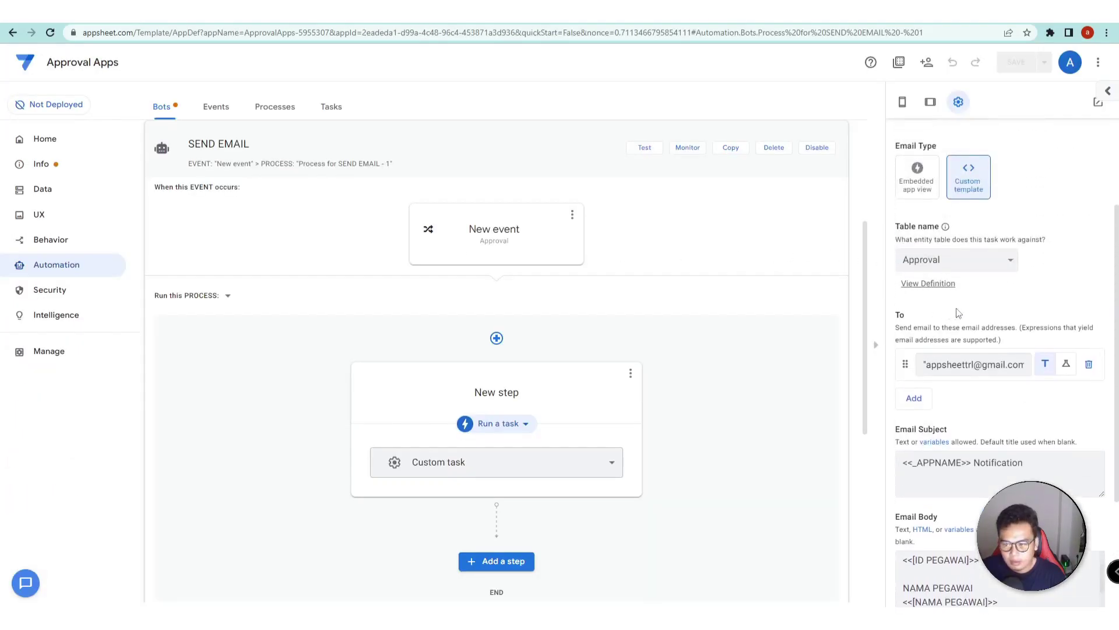
- Expand the task's Advanced options and create a new Email Body Template document
{"action": "scroll", "coordinate": [1015, 306], "scroll_direction": "up", "scroll_amount": 2}
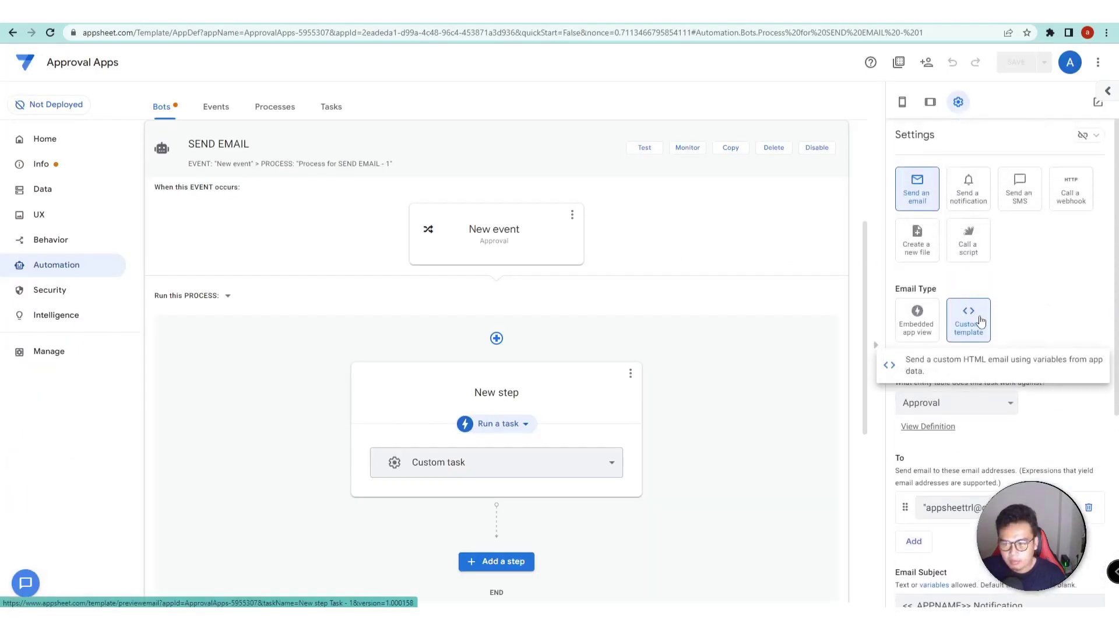
{"action": "scroll", "coordinate": [1020, 324], "scroll_direction": "down", "scroll_amount": 5}
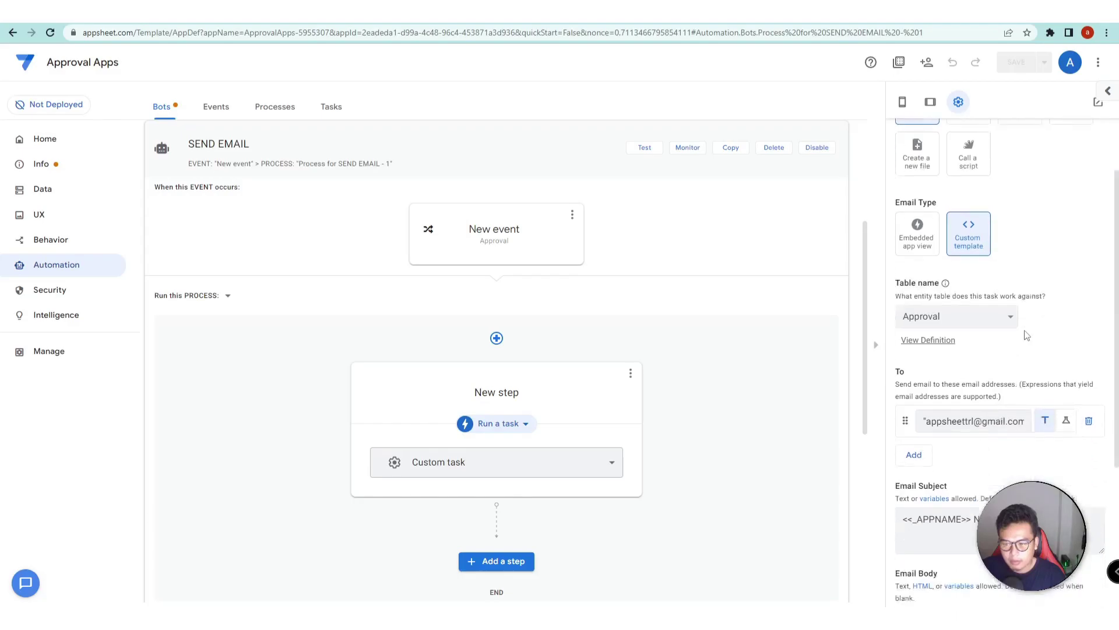
{"action": "scroll", "coordinate": [1048, 385], "scroll_direction": "down", "scroll_amount": 1}
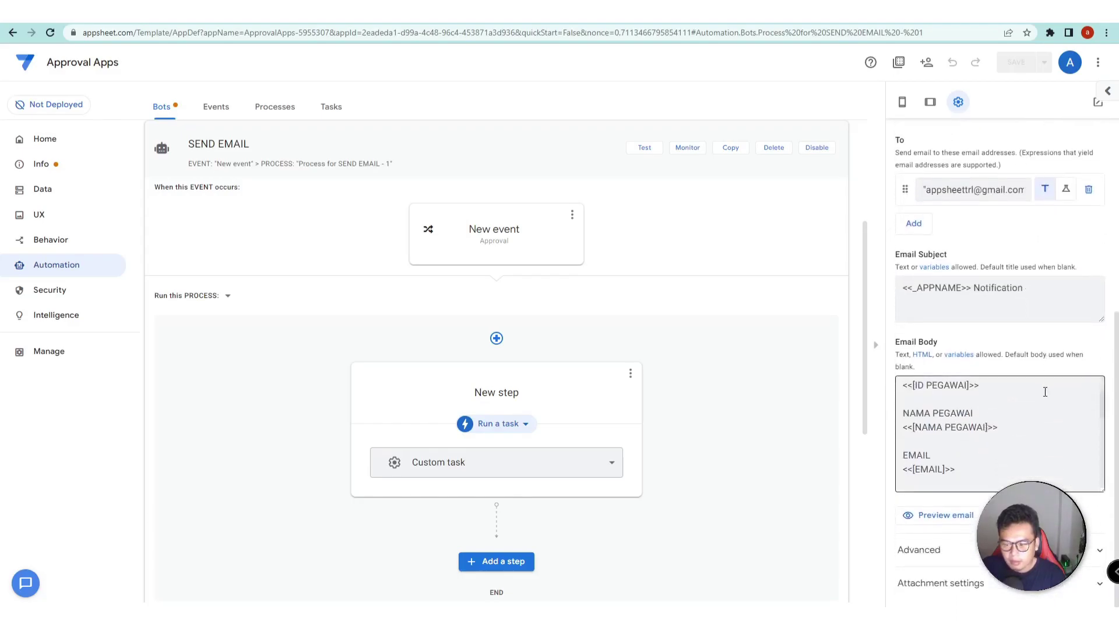
{"action": "left_click", "coordinate": [1032, 512]}
{"action": "scroll", "coordinate": [1001, 357], "scroll_direction": "down", "scroll_amount": 8}
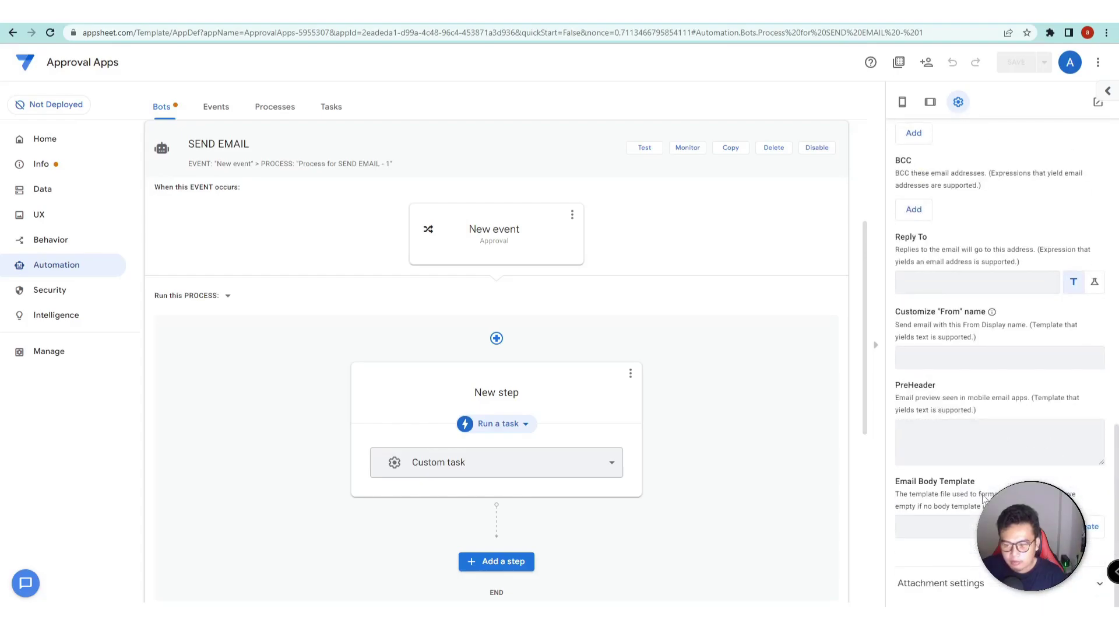
{"action": "left_click", "coordinate": [1089, 530]}
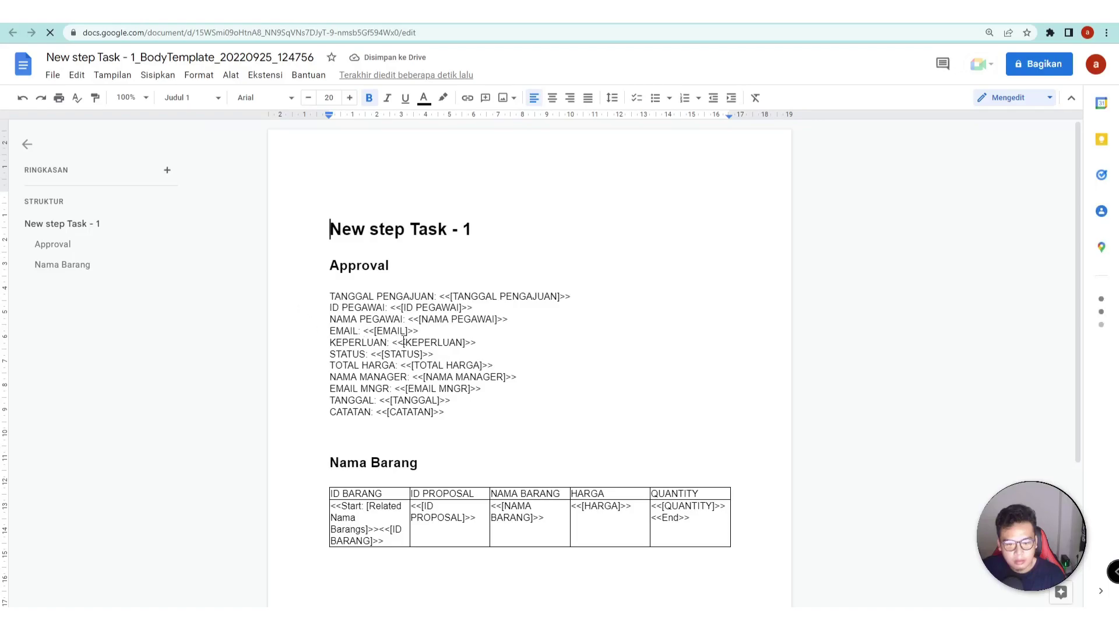
- Scroll through the generated template in Google Docs, then close it to return to AppSheet
{"action": "scroll", "coordinate": [461, 297], "scroll_direction": "down", "scroll_amount": 2}
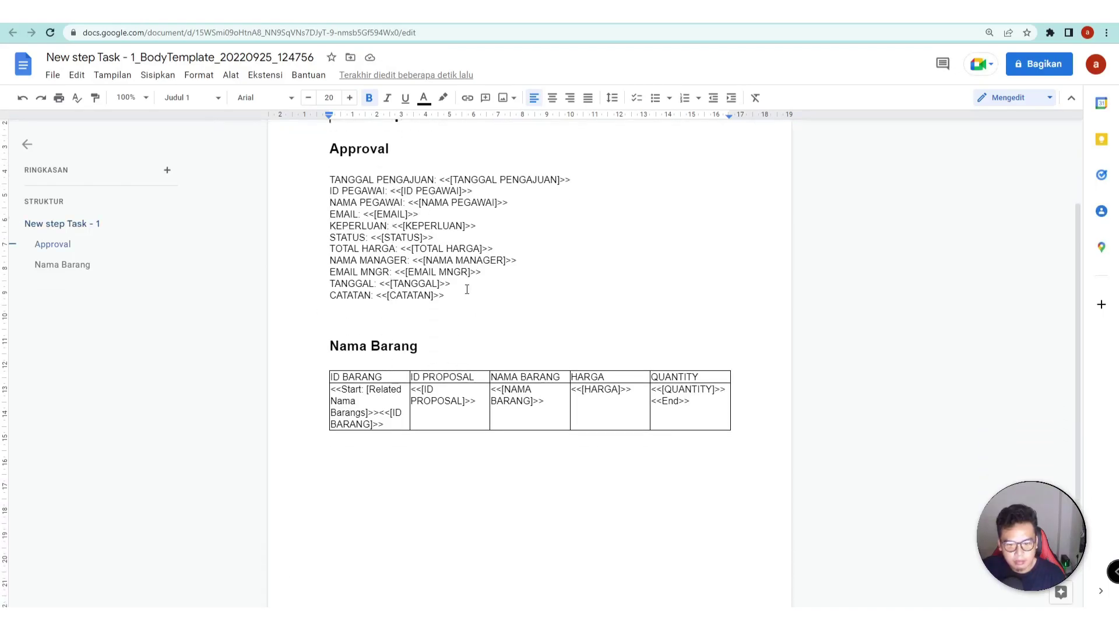
{"action": "scroll", "coordinate": [498, 274], "scroll_direction": "up", "scroll_amount": 2}
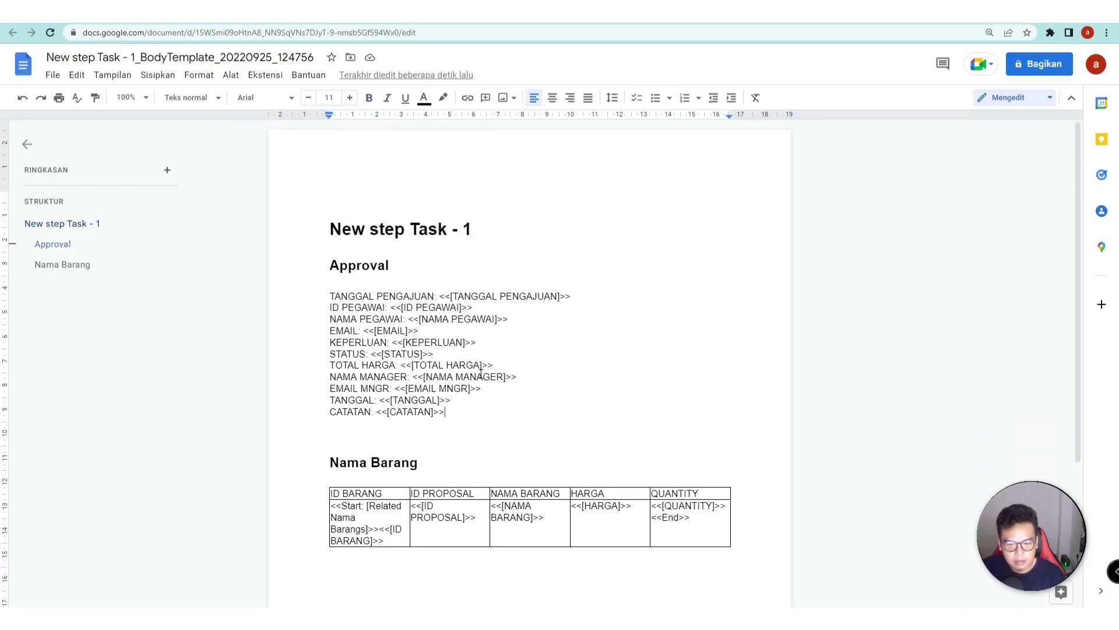
{"action": "key", "text": "ctrl+w"}
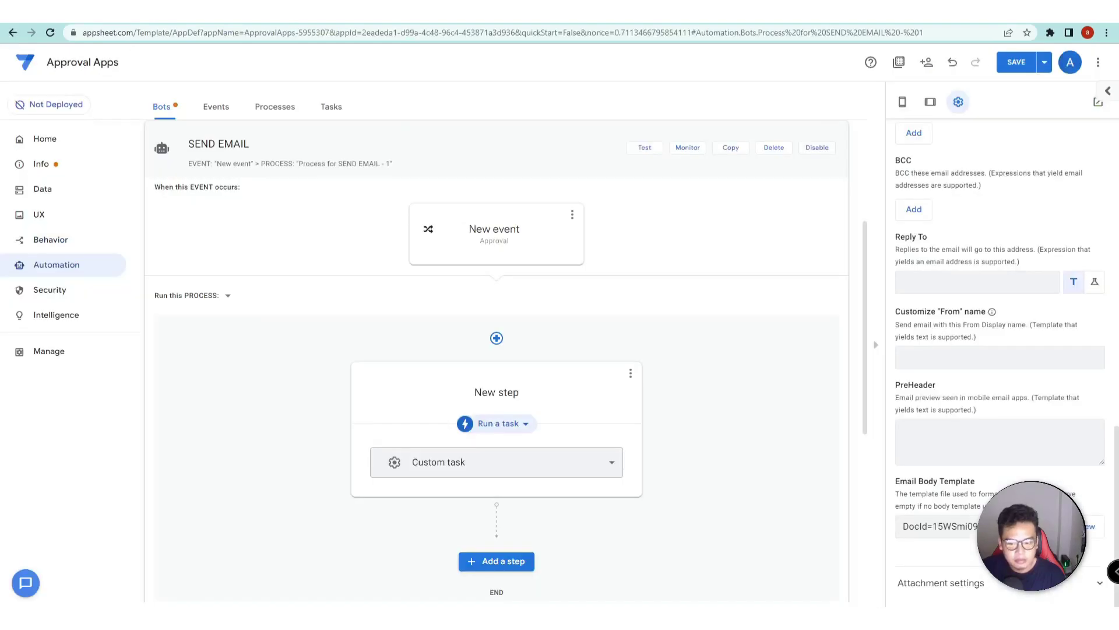
- View the 10:36:35 AM SONY request in the MANAGER view, then bring up the template document
{"action": "key", "text": "ctrl+Tab"}
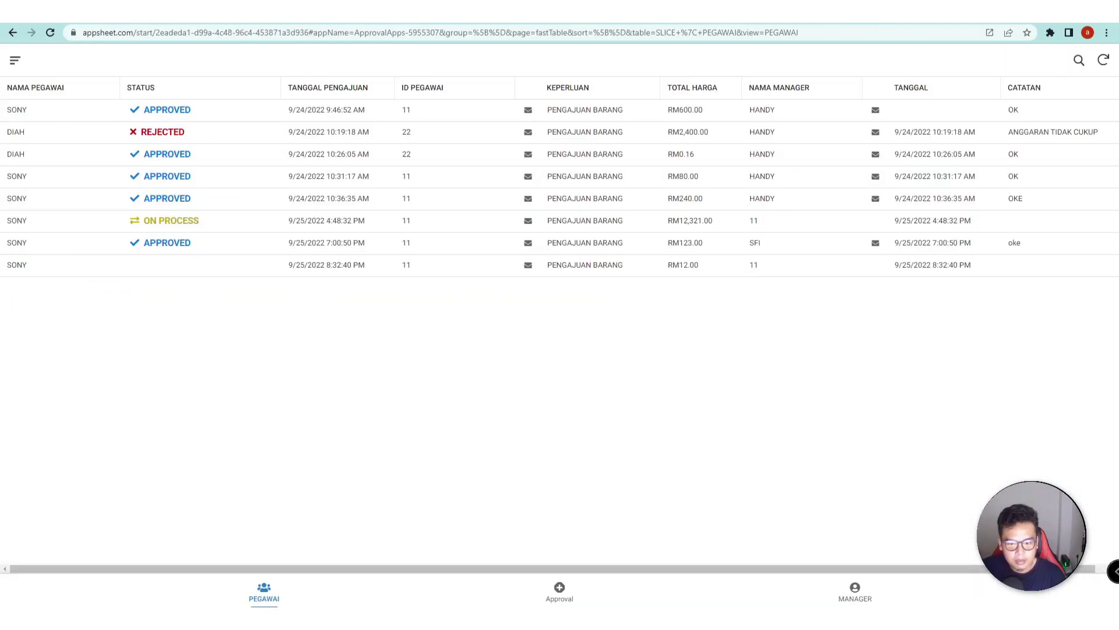
{"action": "left_click", "coordinate": [851, 600]}
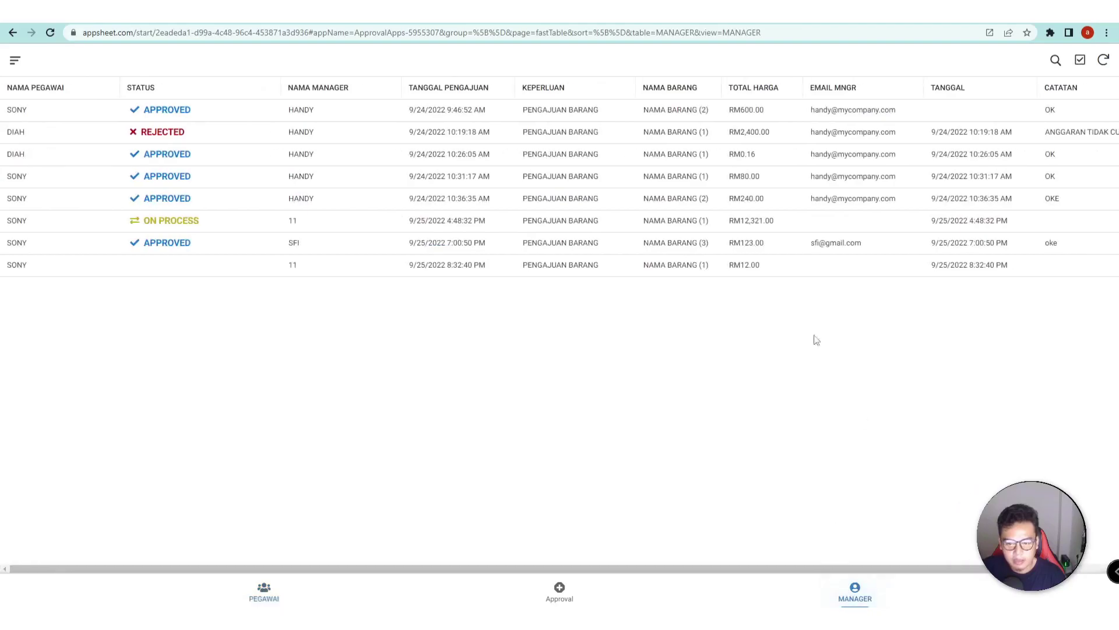
{"action": "left_click", "coordinate": [678, 199]}
{"action": "scroll", "coordinate": [458, 342], "scroll_direction": "down", "scroll_amount": 5}
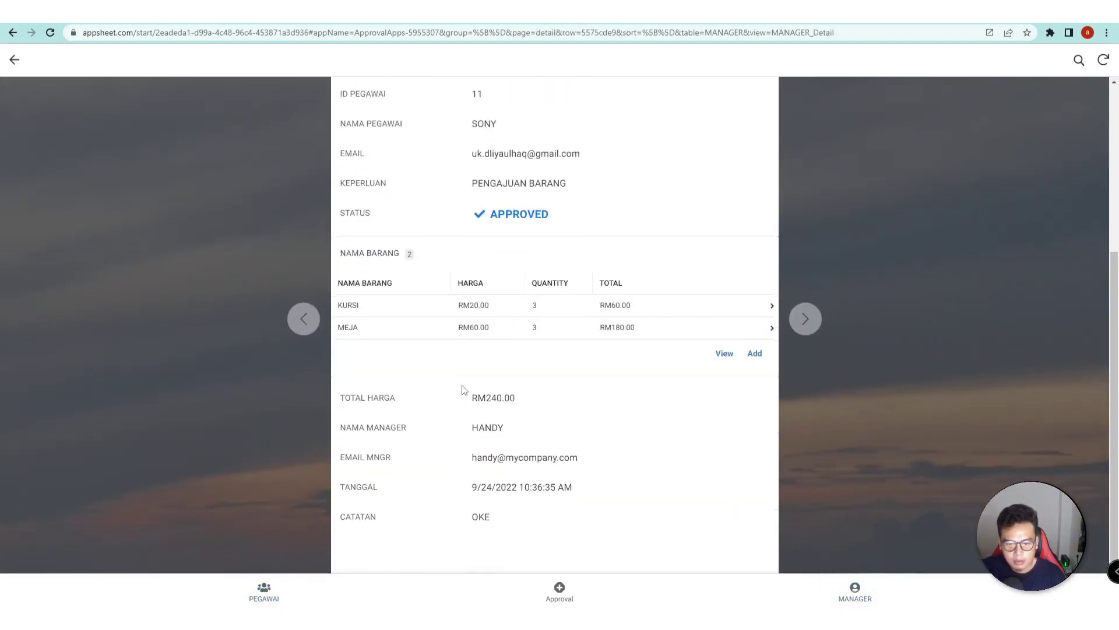
{"action": "key", "text": "ctrl+Tab"}
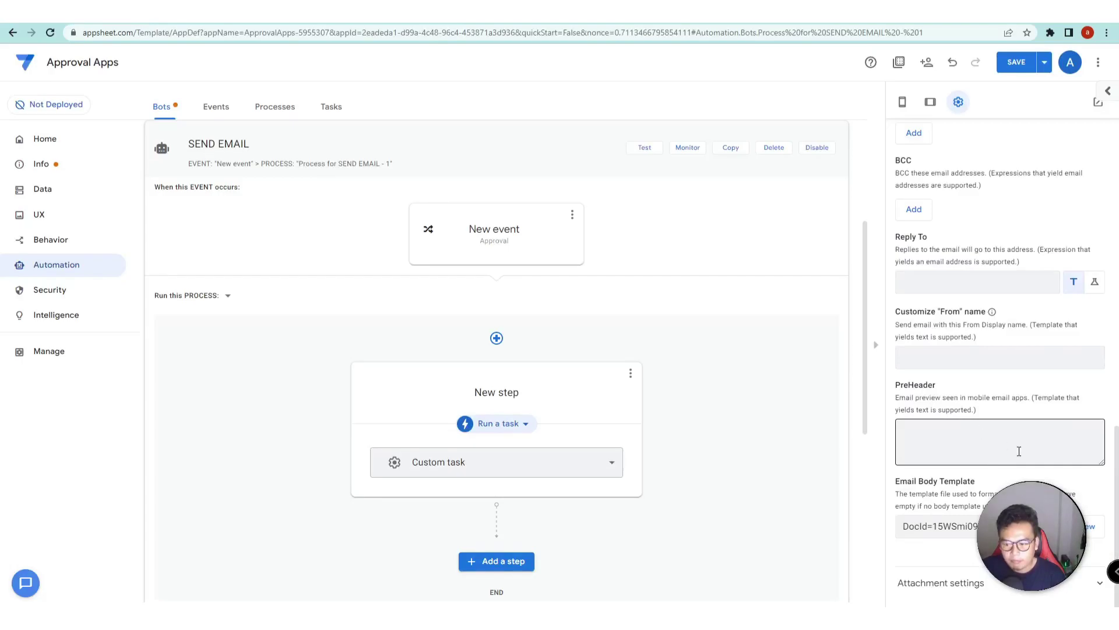
{"action": "scroll", "coordinate": [1019, 451], "scroll_direction": "up", "scroll_amount": 9}
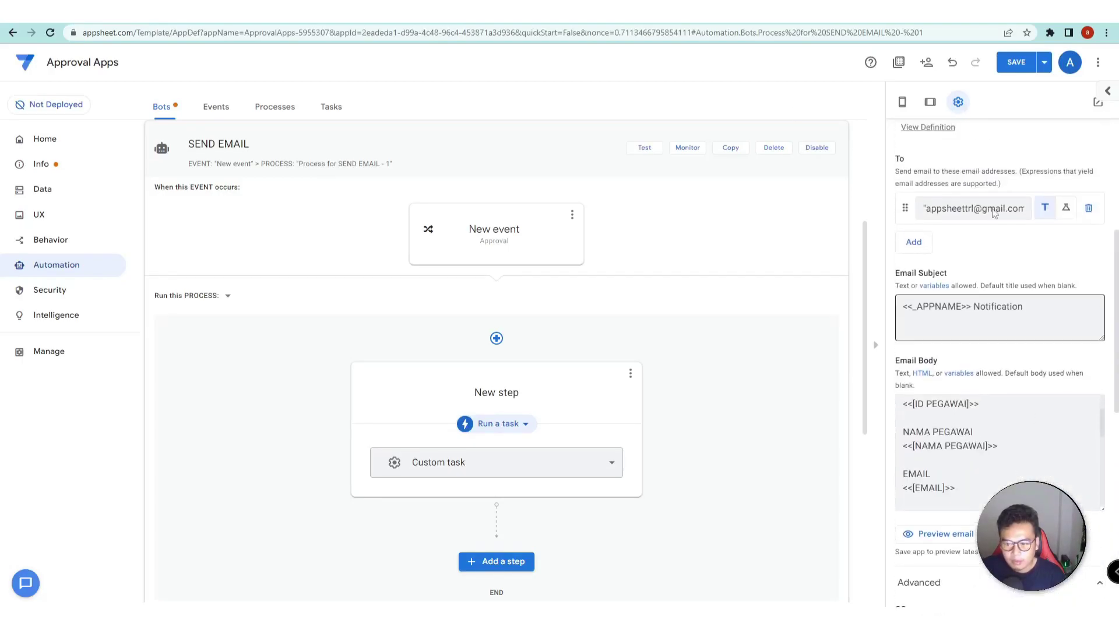
{"action": "key", "text": "ctrl+Tab"}
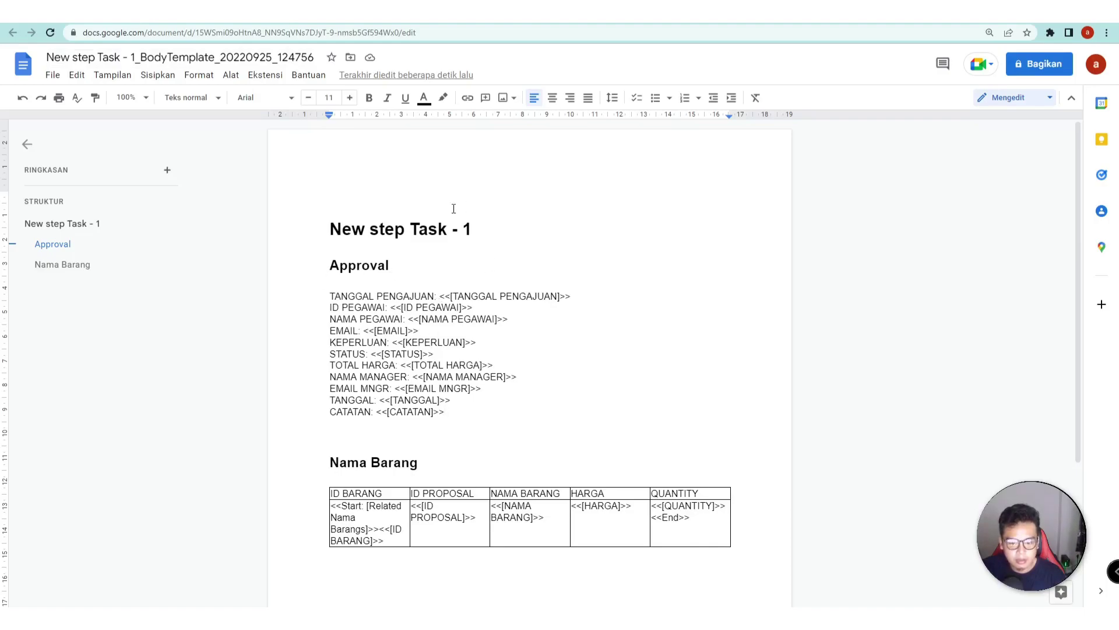
- Replace the 'New step Task - 1' title with 'PROPOSAL' and retitle the 'Approval' heading 'PEGAWAI'
{"action": "triple_click", "coordinate": [333, 237]}
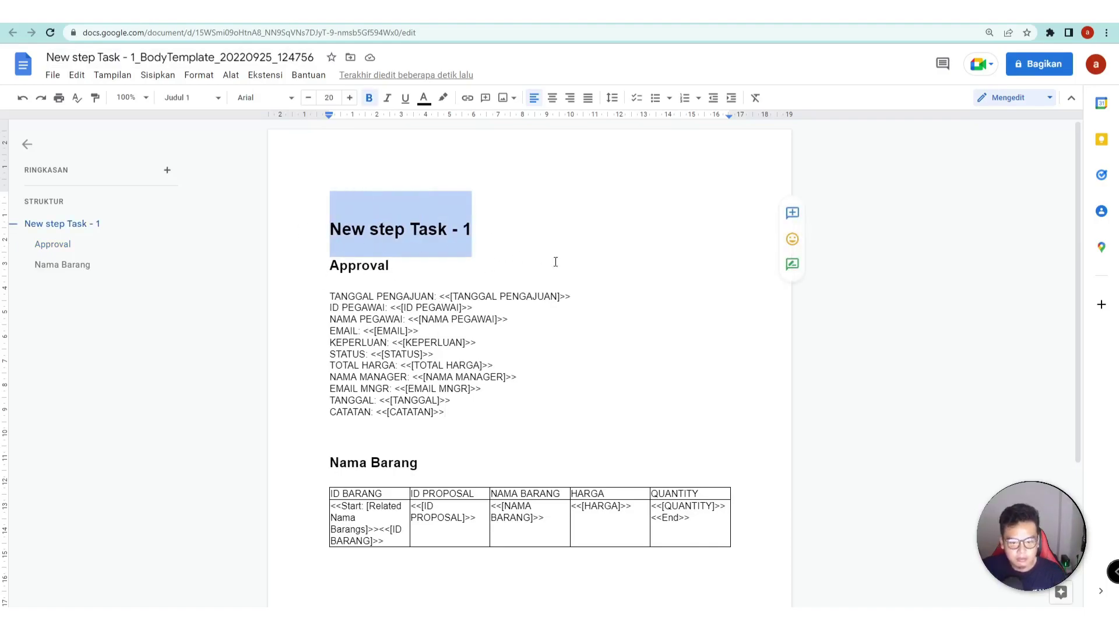
{"action": "type", "text": "PROPOSAL"}
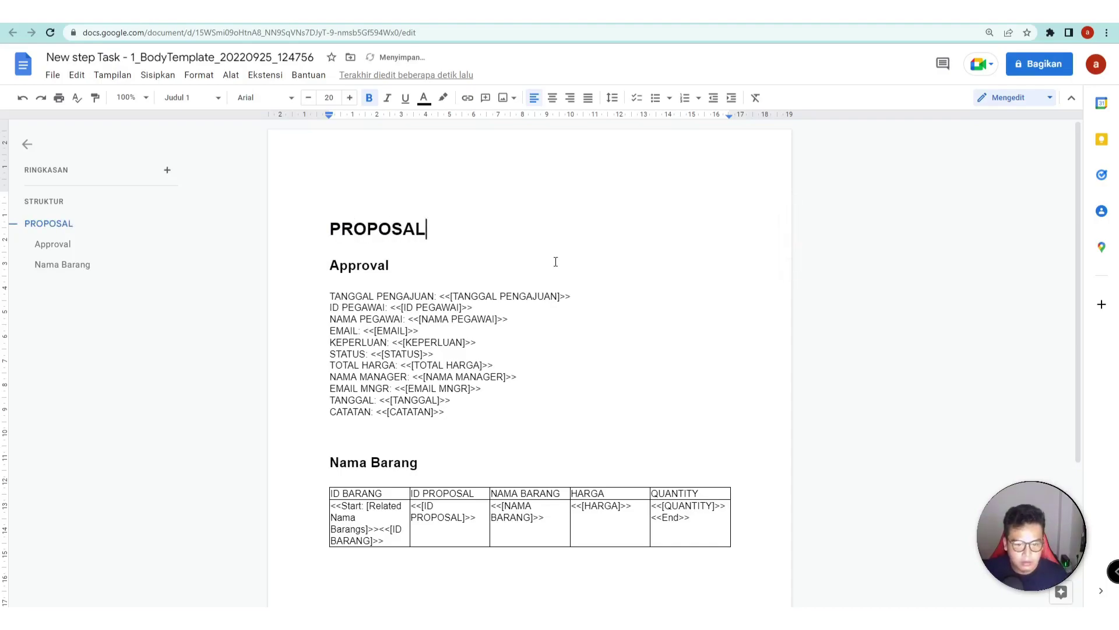
{"action": "left_click_drag", "start_coordinate": [400, 267], "coordinate": [329, 274]}
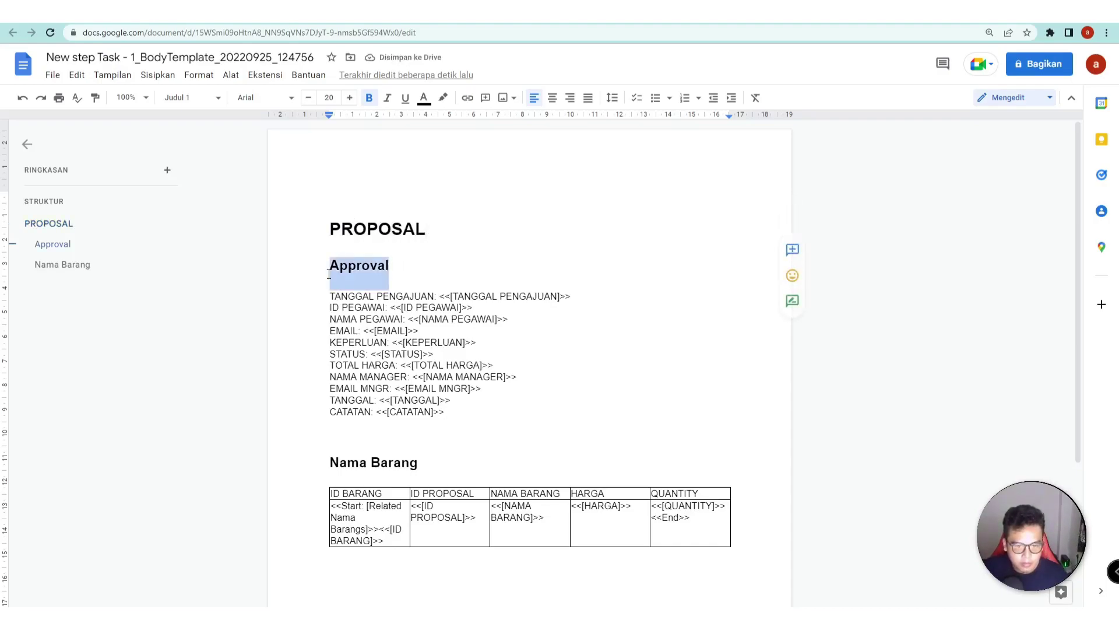
{"action": "type", "text": "PEGAWAI"}
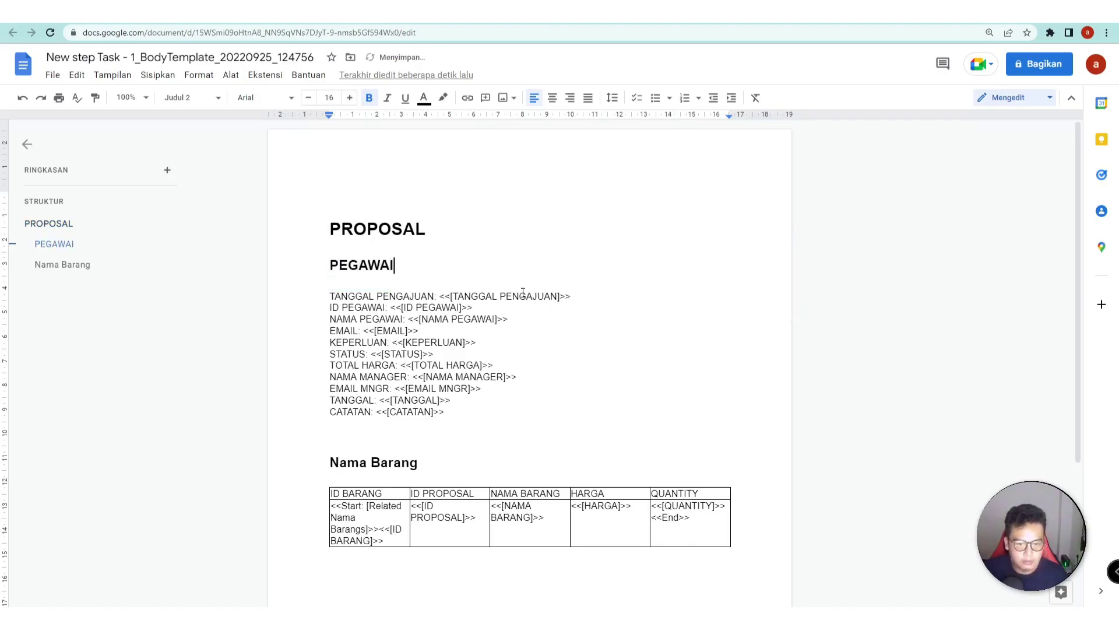
- Move the TOTAL HARGA through CATATAN lines below the Nama Barang table, then go back to AppSheet
{"action": "left_click", "coordinate": [471, 354]}
{"action": "scroll", "coordinate": [557, 356], "scroll_direction": "down", "scroll_amount": 3}
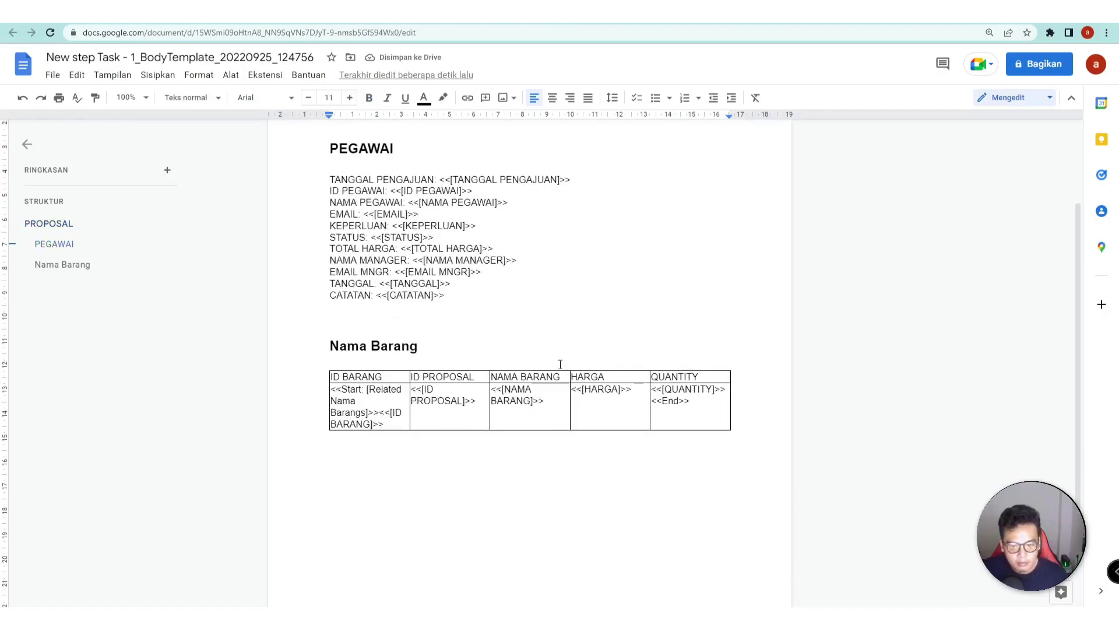
{"action": "scroll", "coordinate": [459, 302], "scroll_direction": "up", "scroll_amount": 2}
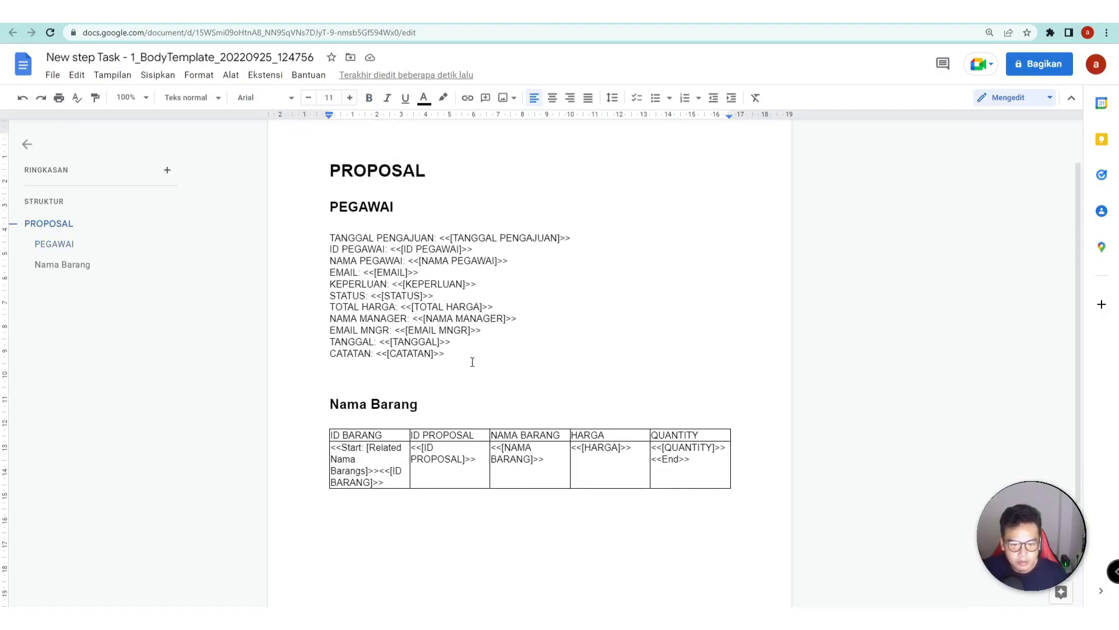
{"action": "left_click_drag", "start_coordinate": [465, 357], "coordinate": [328, 306]}
{"action": "key", "text": "ctrl+c"}
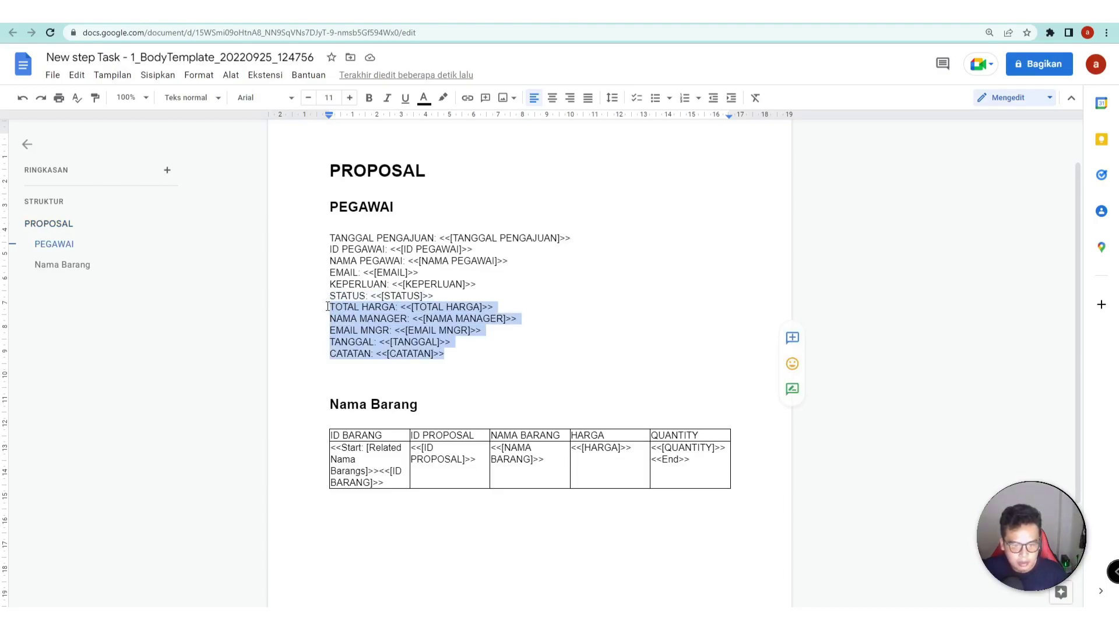
{"action": "key", "text": "BackSpace"}
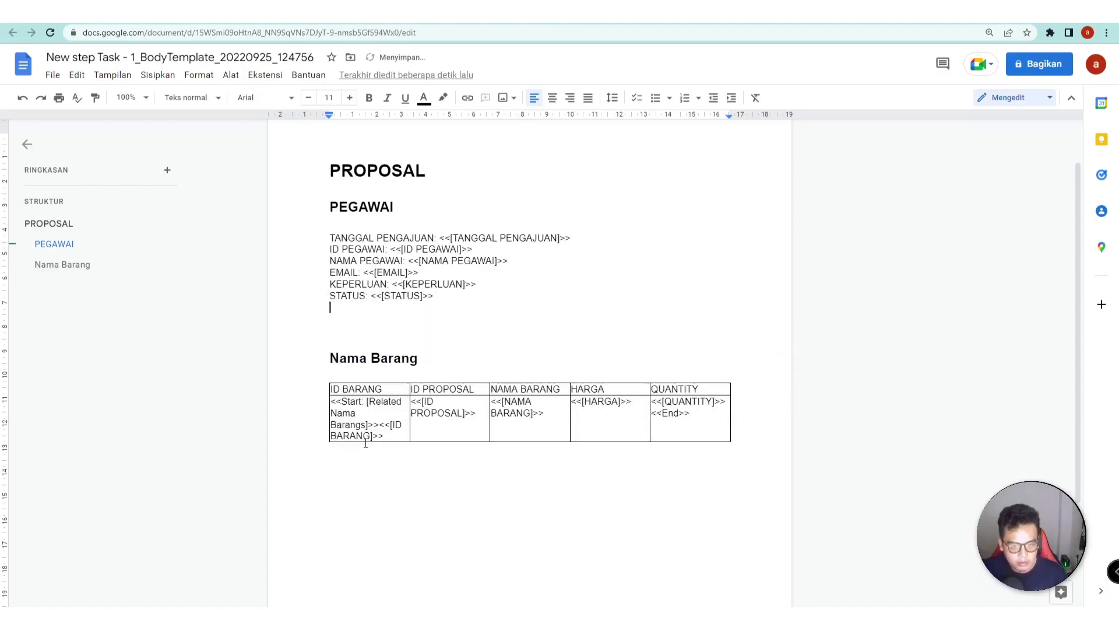
{"action": "key", "text": "ctrl+v"}
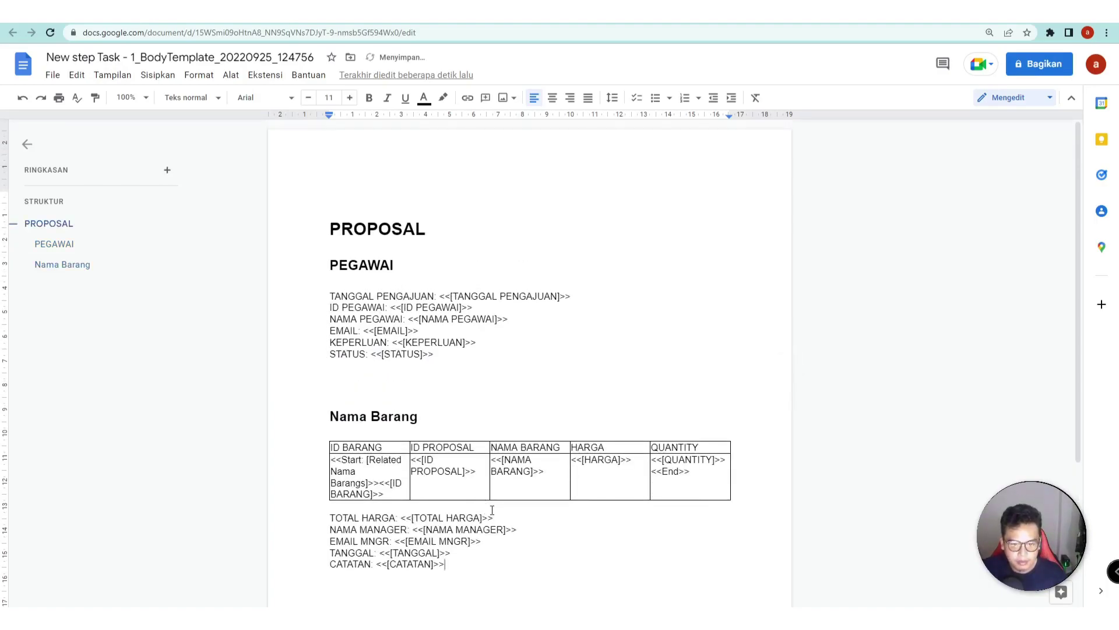
{"action": "key", "text": "ctrl+Tab"}
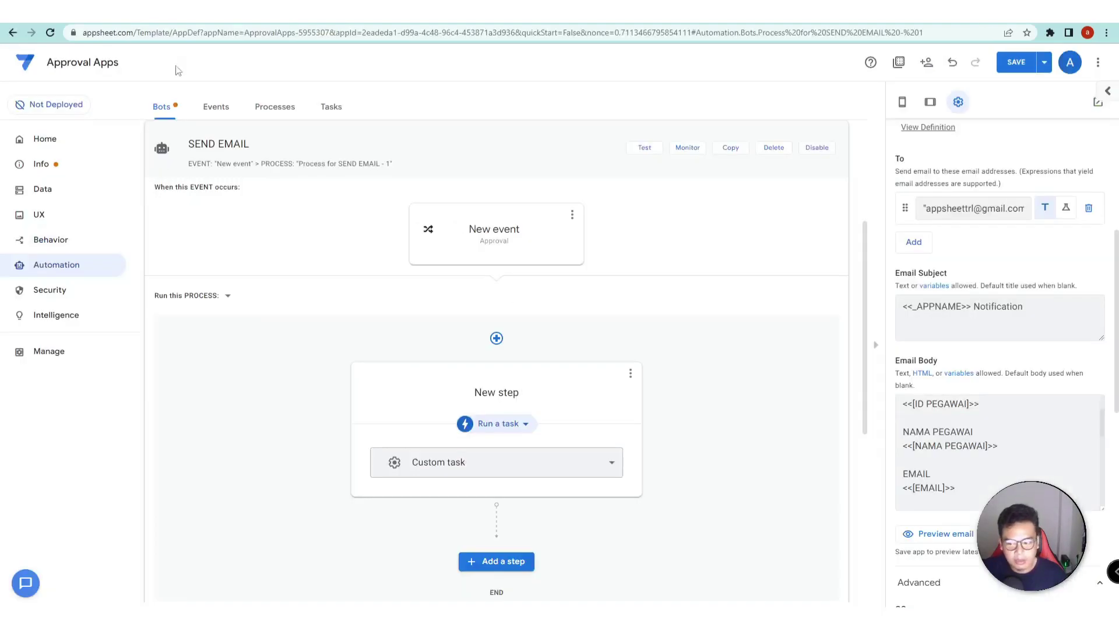
- Save the app, then advance SONY's latest proposal to ON PROCESS in the Mobile MANAGER preview
{"action": "left_click", "coordinate": [1021, 60]}
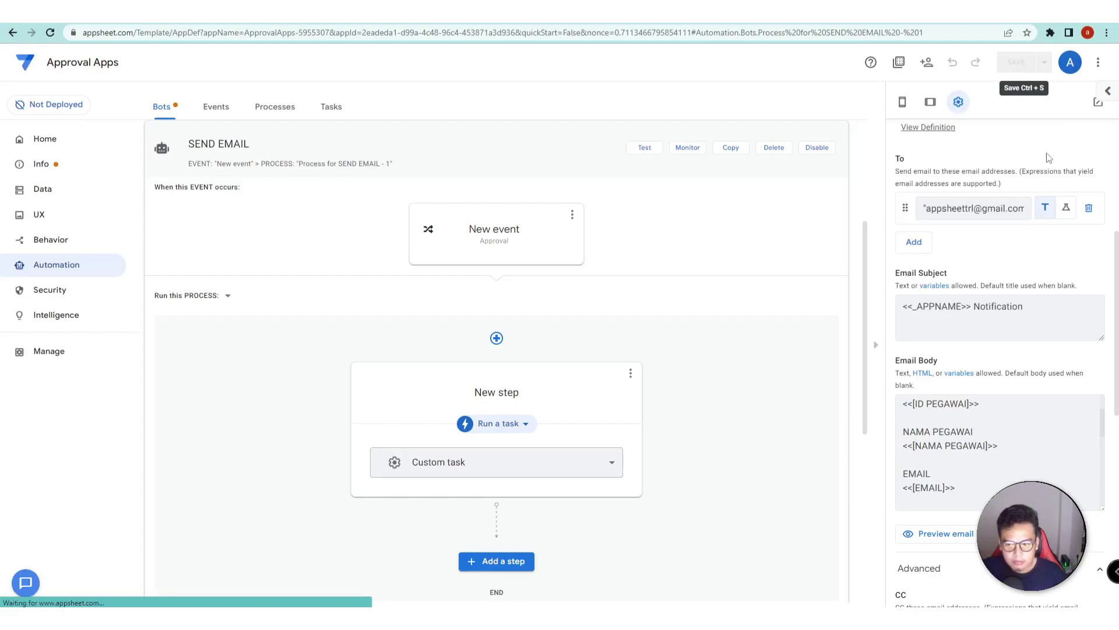
{"action": "left_click", "coordinate": [903, 102]}
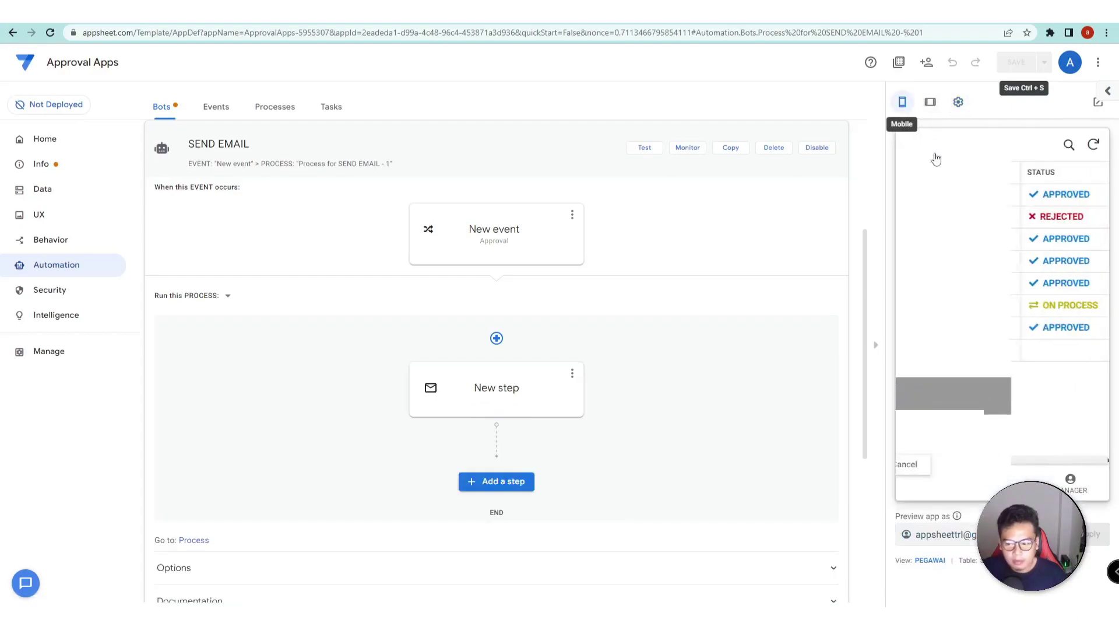
{"action": "left_click", "coordinate": [1057, 479]}
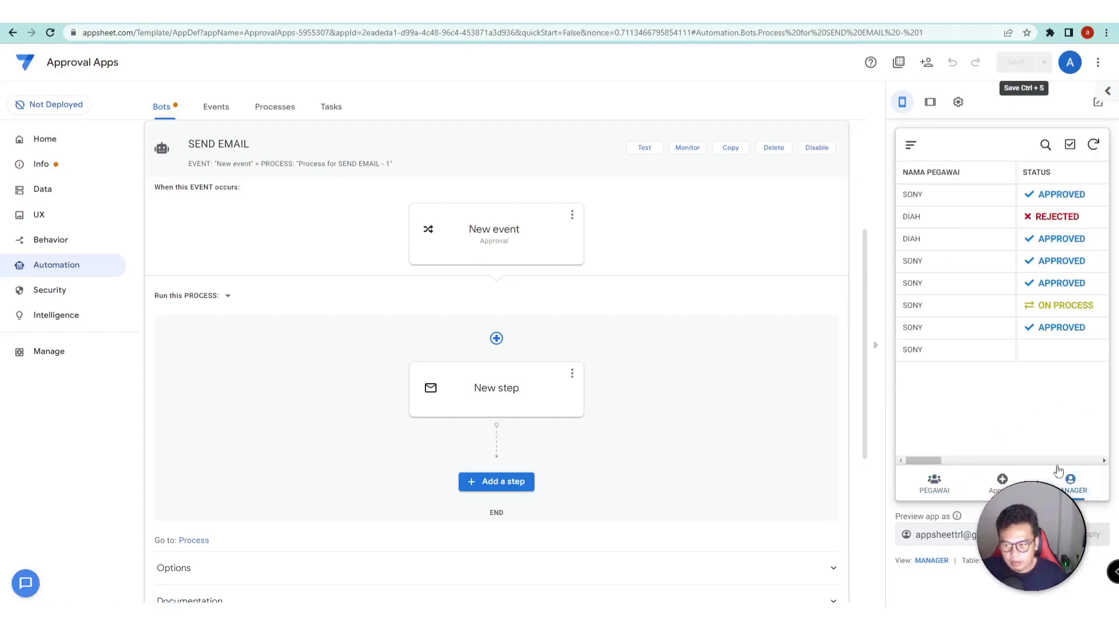
{"action": "left_click", "coordinate": [1065, 353]}
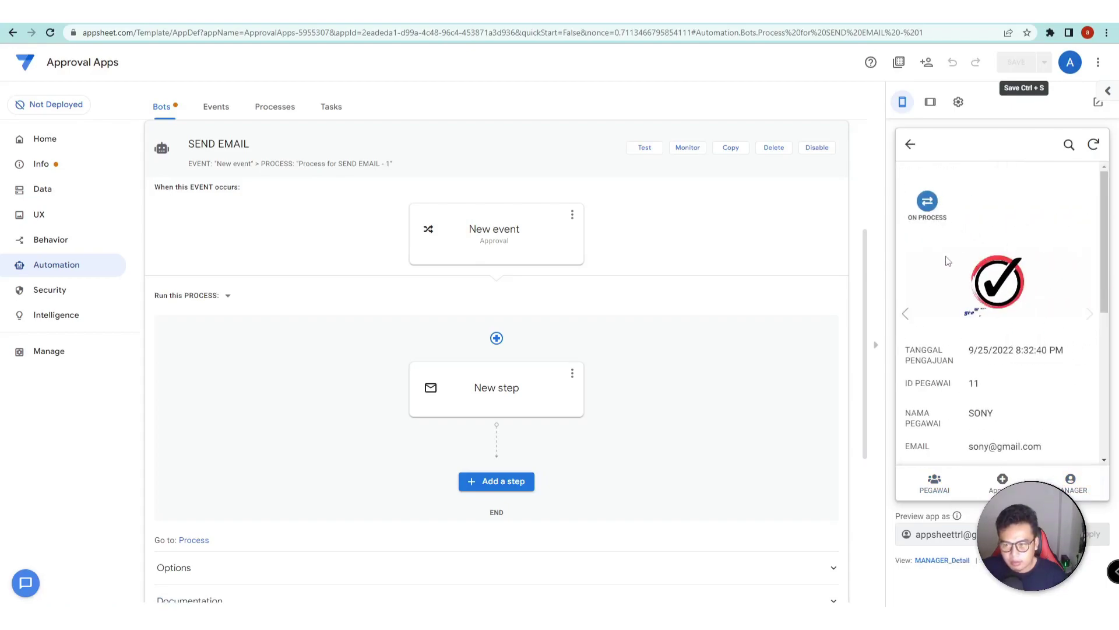
{"action": "left_click", "coordinate": [927, 205]}
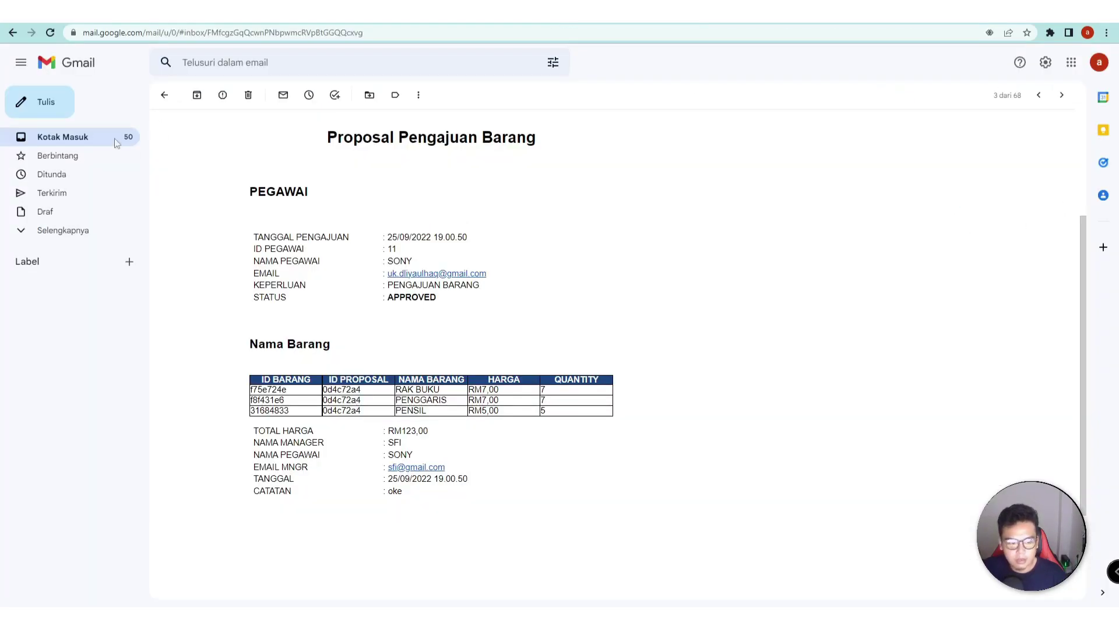
- Open the newest Approval Apps Notification email and review its ON PROCESS proposal layout
{"action": "left_click", "coordinate": [60, 139]}
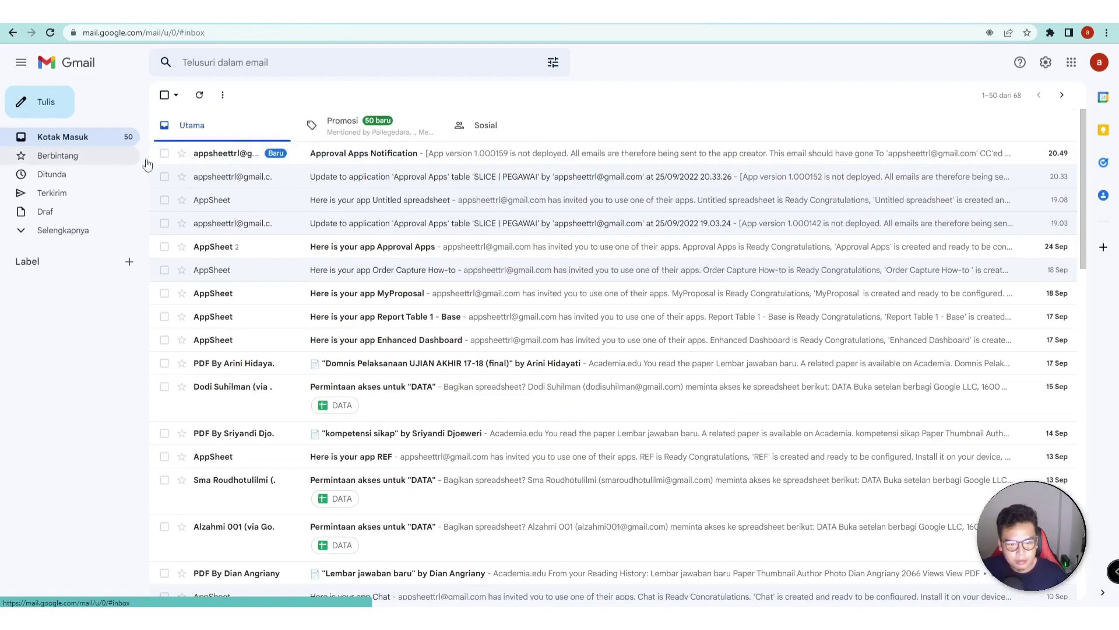
{"action": "left_click", "coordinate": [349, 153]}
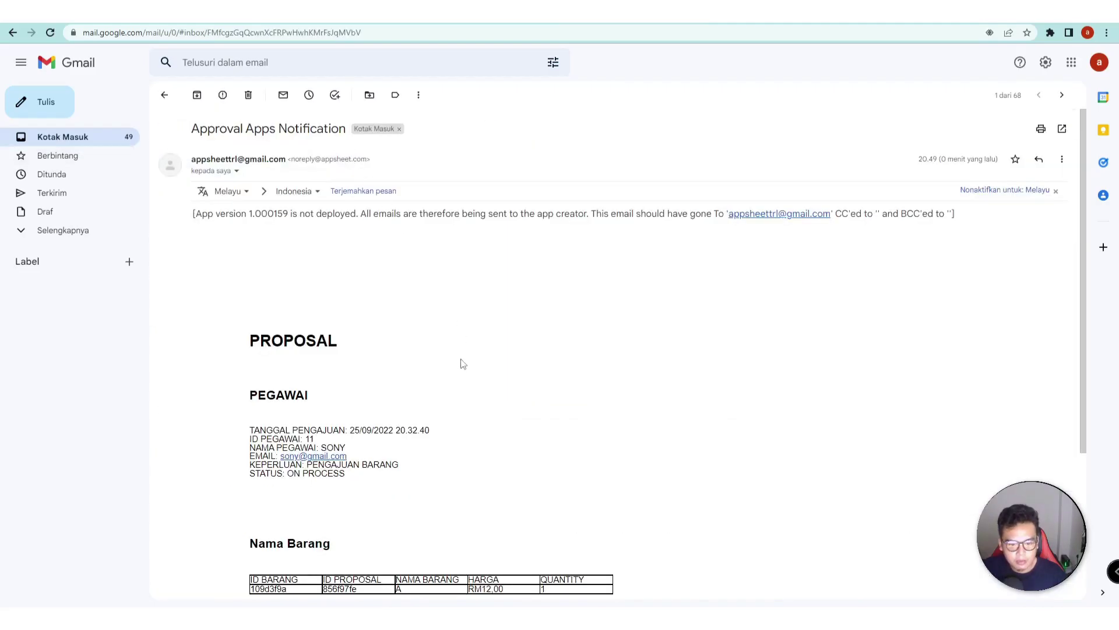
{"action": "scroll", "coordinate": [457, 371], "scroll_direction": "down", "scroll_amount": 3}
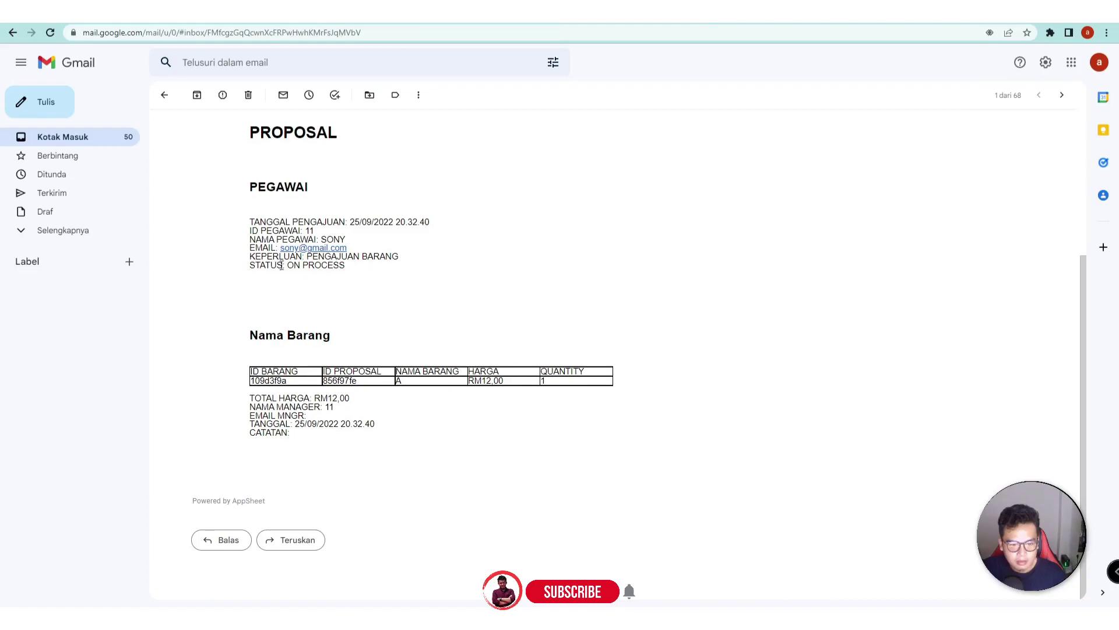
{"action": "left_click_drag", "start_coordinate": [290, 266], "coordinate": [352, 269]}
{"action": "left_click", "coordinate": [367, 291]}
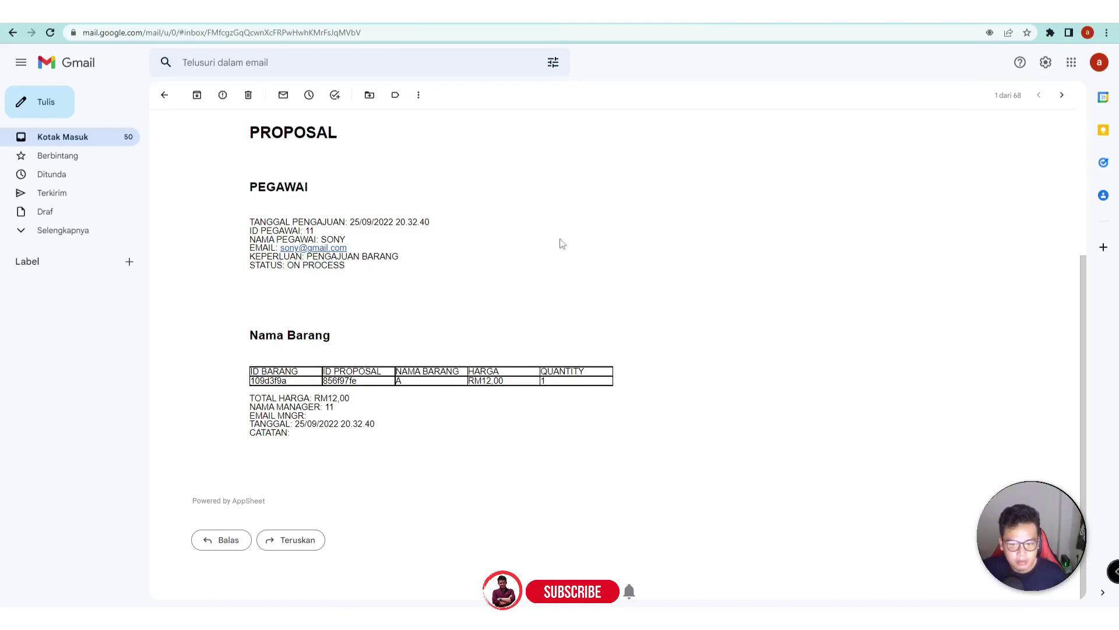
{"action": "scroll", "coordinate": [417, 323], "scroll_direction": "up", "scroll_amount": 2}
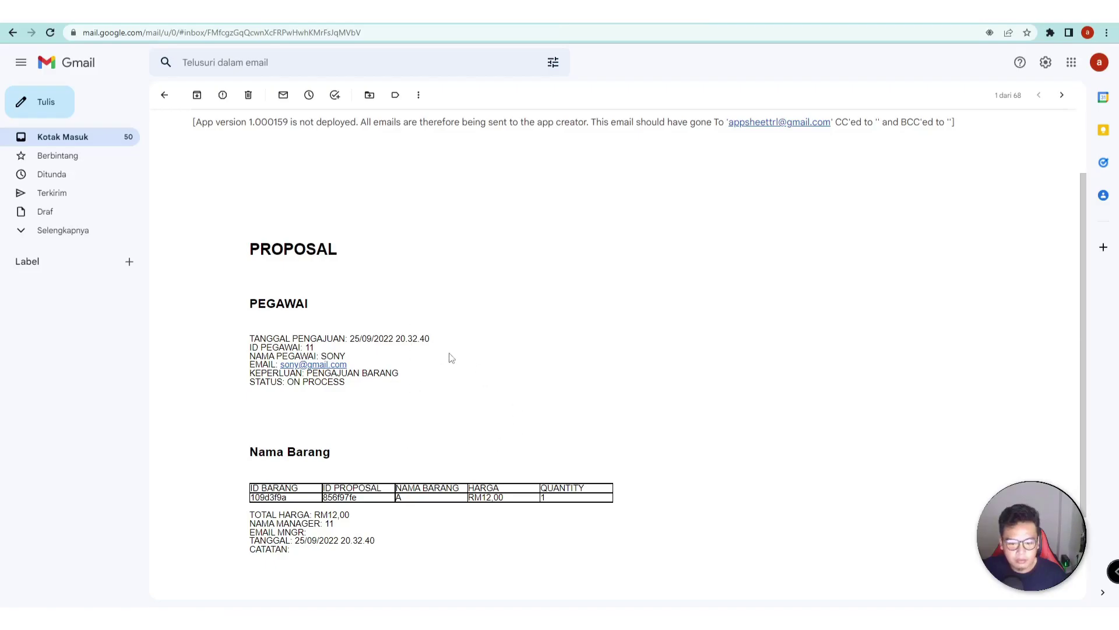
{"action": "scroll", "coordinate": [357, 394], "scroll_direction": "down", "scroll_amount": 2}
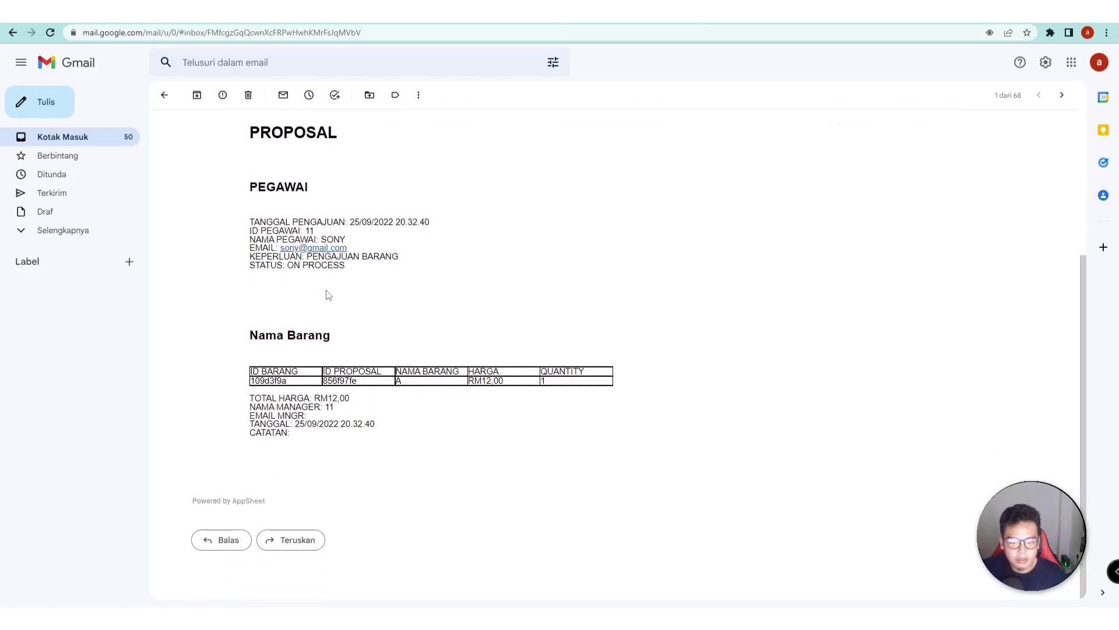
{"action": "left_click", "coordinate": [201, 11]}
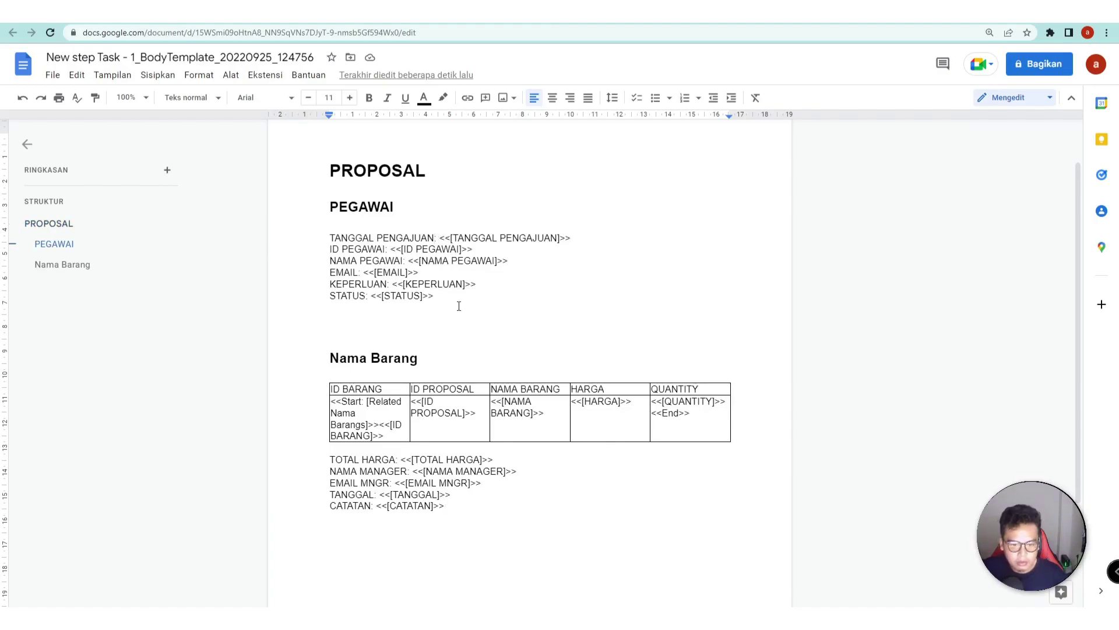
- Insert a blank 2x5 table above TANGGAL PENGAJUAN and delete the empty lines above it
{"action": "left_click_drag", "start_coordinate": [423, 293], "coordinate": [366, 251]}
{"action": "left_click", "coordinate": [333, 236]}
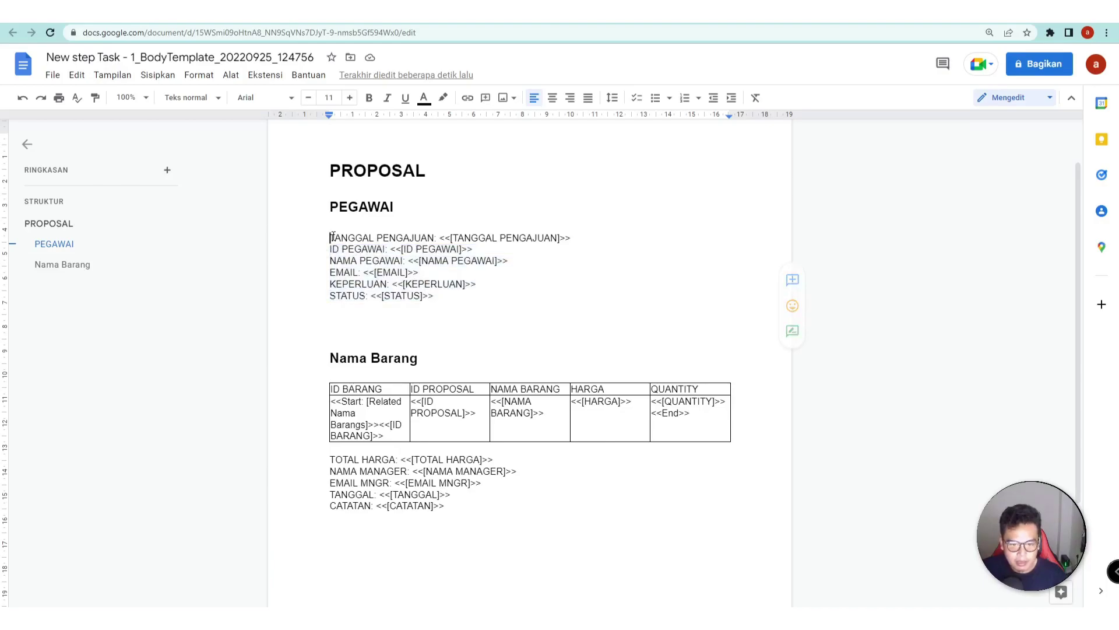
{"action": "key", "text": "Return"}
{"action": "key", "text": "Return"}
{"action": "key", "text": "Return"}
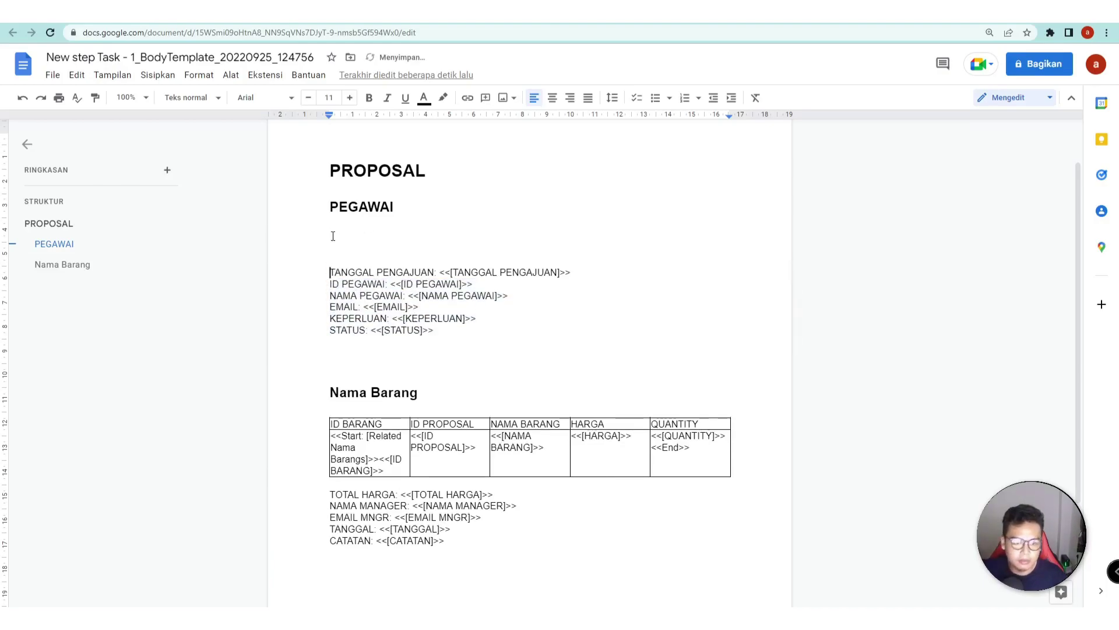
{"action": "left_click", "coordinate": [204, 77]}
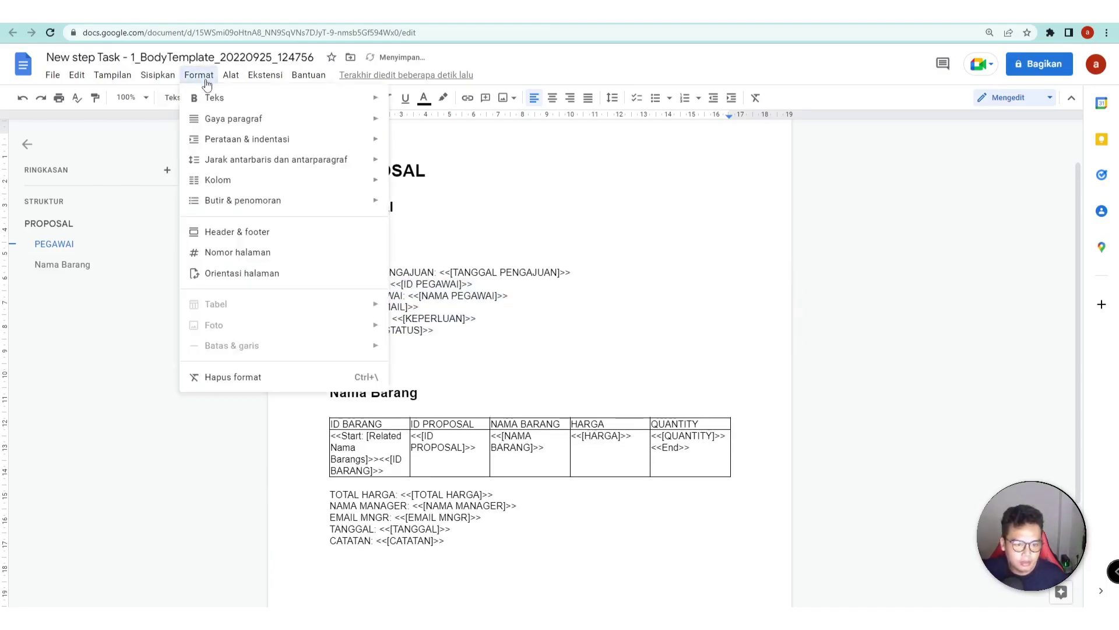
{"action": "left_click", "coordinate": [261, 74]}
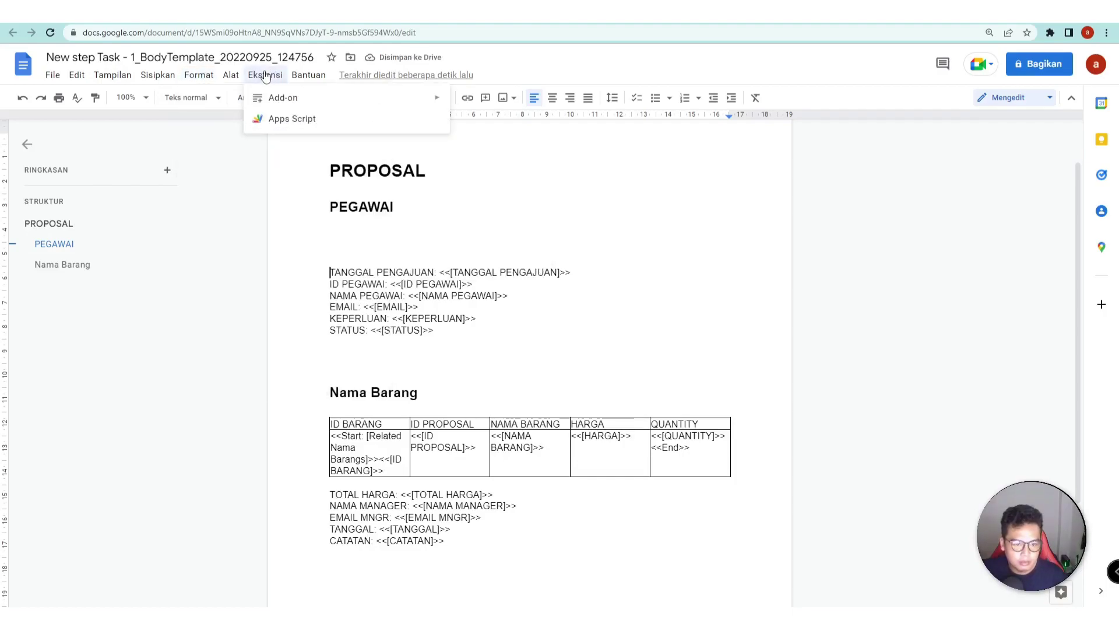
{"action": "mouse_move", "coordinate": [233, 77]}
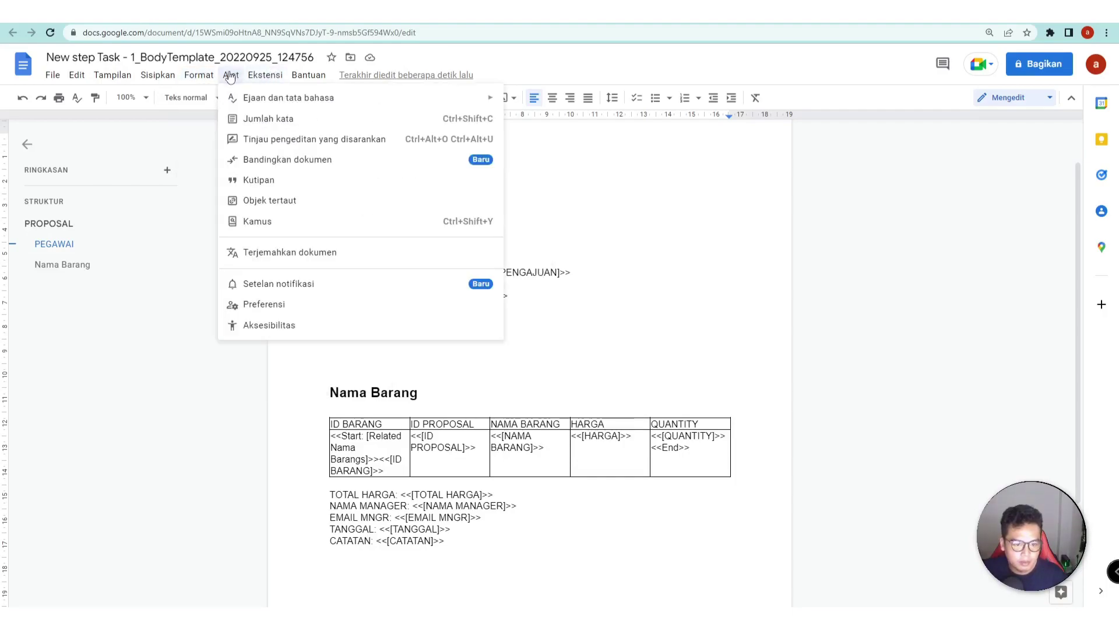
{"action": "mouse_move", "coordinate": [162, 80]}
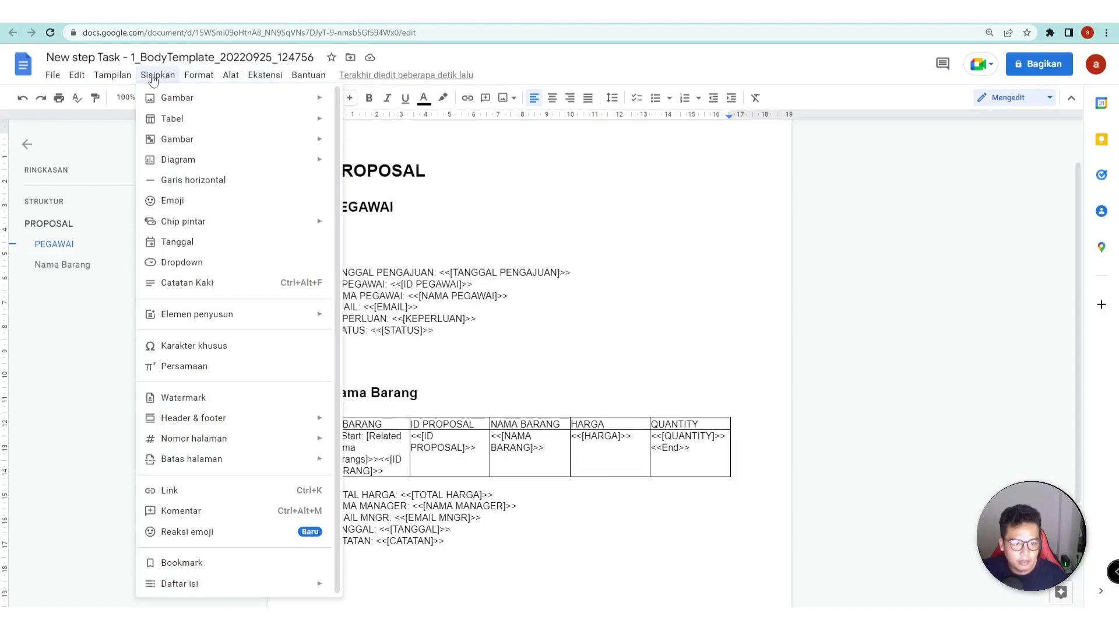
{"action": "mouse_move", "coordinate": [245, 123]}
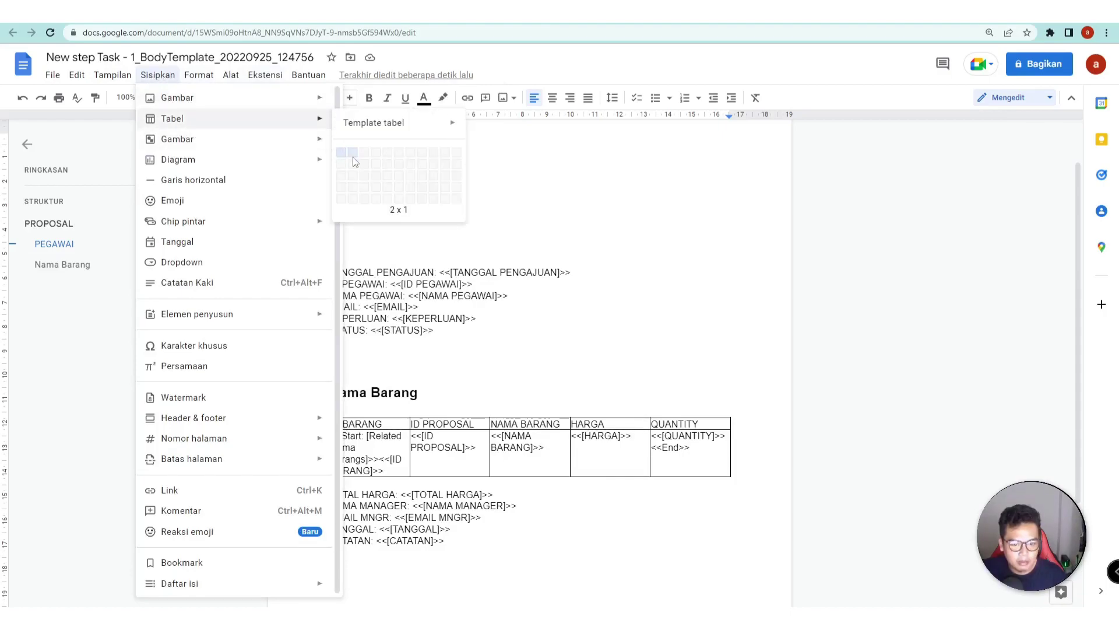
{"action": "left_click", "coordinate": [347, 199]}
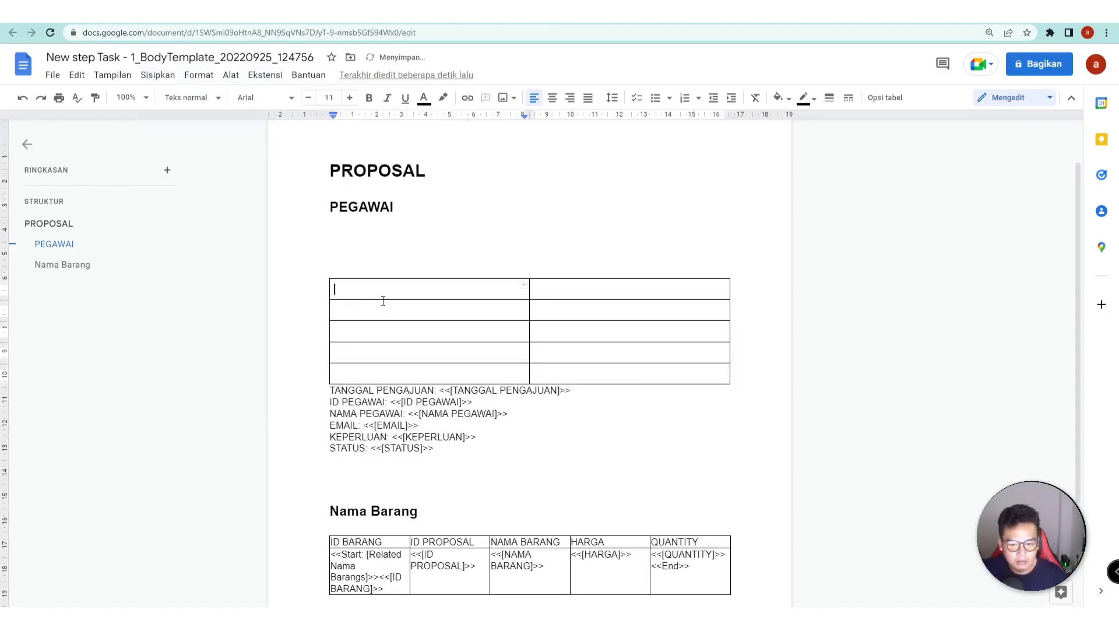
{"action": "left_click", "coordinate": [371, 267]}
{"action": "key", "text": "BackSpace"}
{"action": "key", "text": "BackSpace"}
{"action": "key", "text": "BackSpace"}
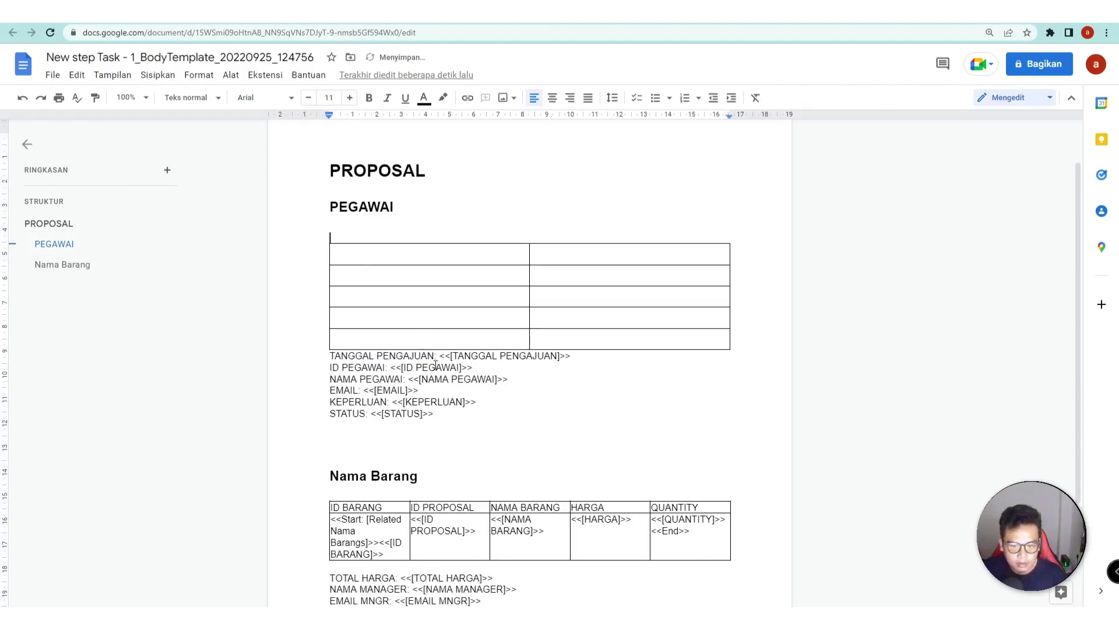
{"action": "left_click_drag", "start_coordinate": [440, 359], "coordinate": [328, 359]}
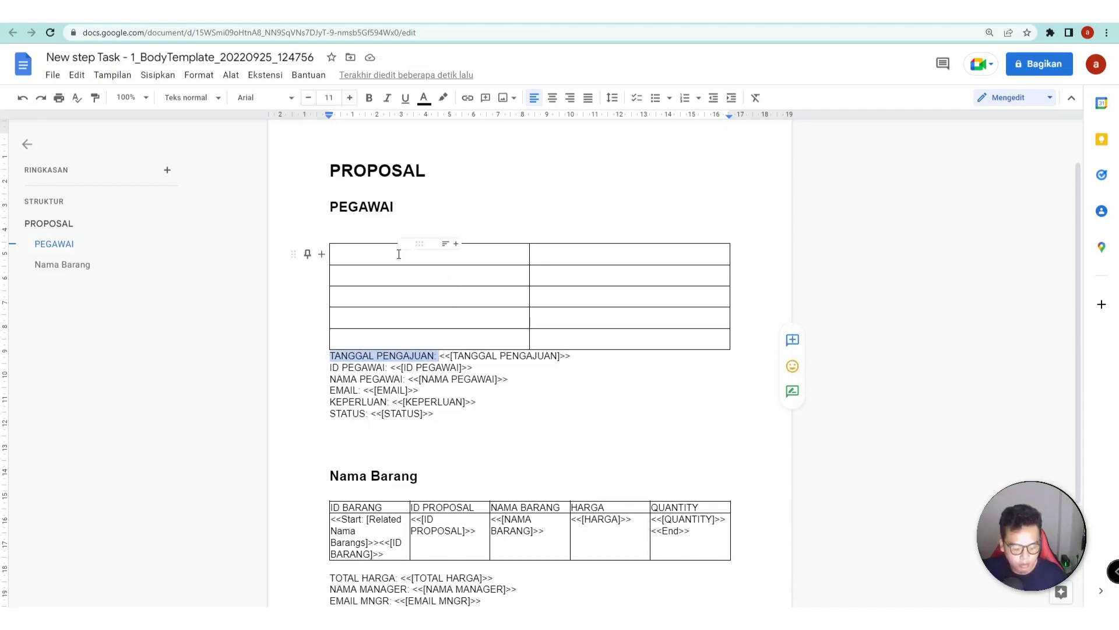
- Move the TANGGAL PENGAJUAN label and its placeholder into the table's first row
{"action": "key", "text": "ctrl+x"}
{"action": "left_click", "coordinate": [389, 257]}
{"action": "key", "text": "ctrl+v"}
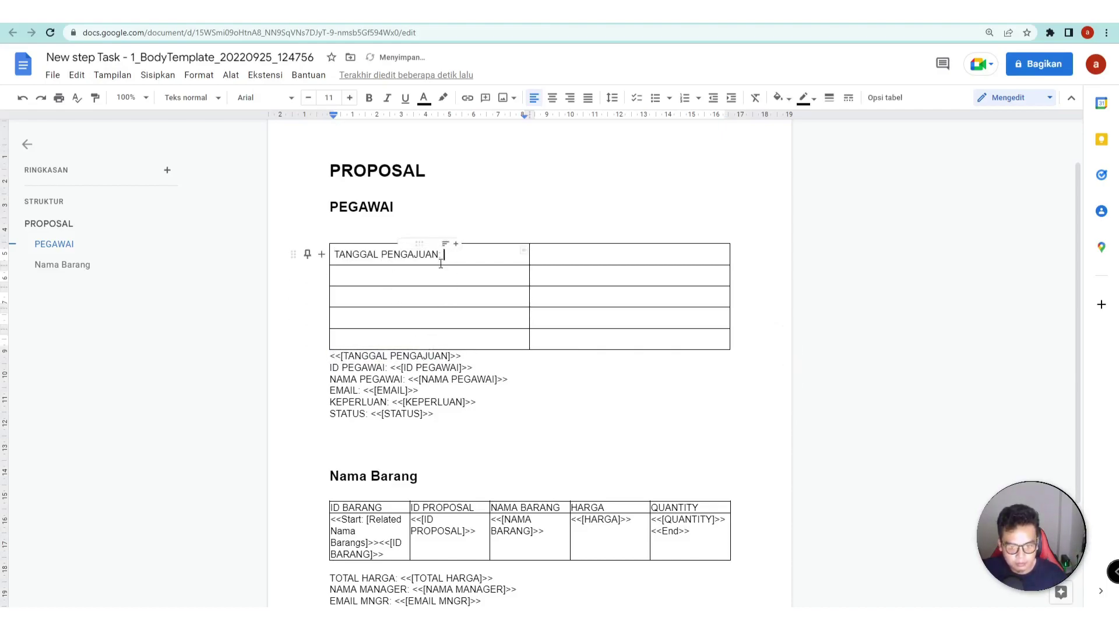
{"action": "triple_click", "coordinate": [396, 355]}
{"action": "key", "text": "ctrl+x"}
{"action": "left_click", "coordinate": [575, 253]}
{"action": "key", "text": "ctrl+v"}
- Move the ID PEGAWAI label and its placeholder into the second row
{"action": "key", "text": "ctrl+x"}
{"action": "left_click_drag", "start_coordinate": [330, 367], "coordinate": [403, 379]}
{"action": "left_click", "coordinate": [392, 275]}
{"action": "key", "text": "ctrl+v"}
{"action": "triple_click", "coordinate": [373, 367]}
{"action": "key", "text": "ctrl+x"}
{"action": "left_click", "coordinate": [560, 275]}
{"action": "key", "text": "ctrl+v"}
- Paste the NAMA PEGAWAI, EMAIL and STATUS labels into the left cells of rows 3 to 5
{"action": "key", "text": "ctrl+x"}
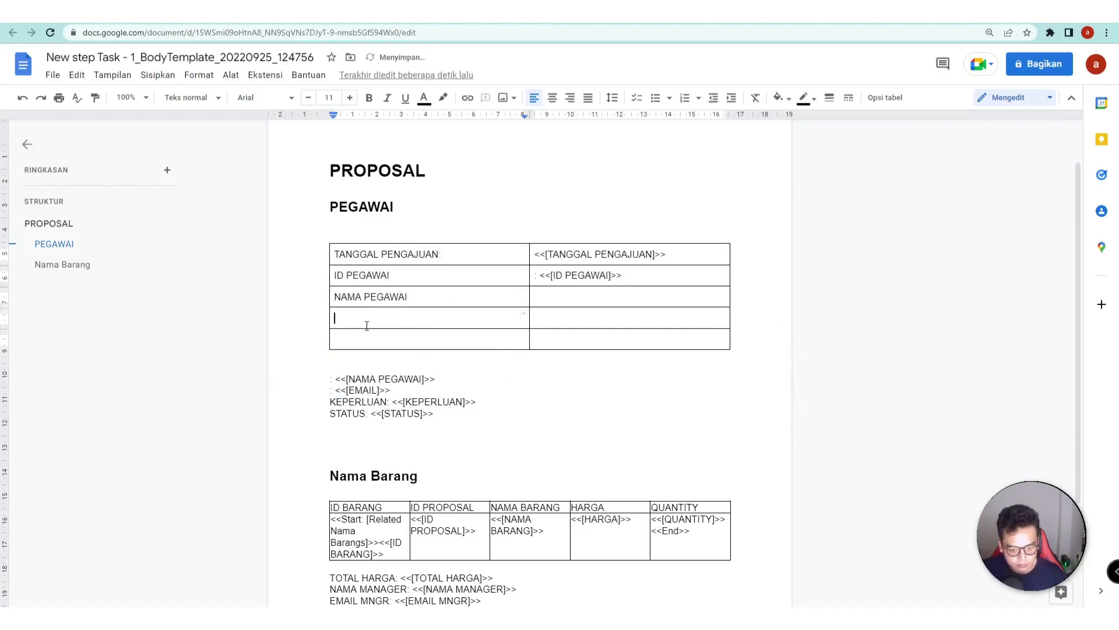
{"action": "key", "text": "ctrl+v"}
{"action": "left_click", "coordinate": [367, 339]}
{"action": "key", "text": "ctrl+v"}
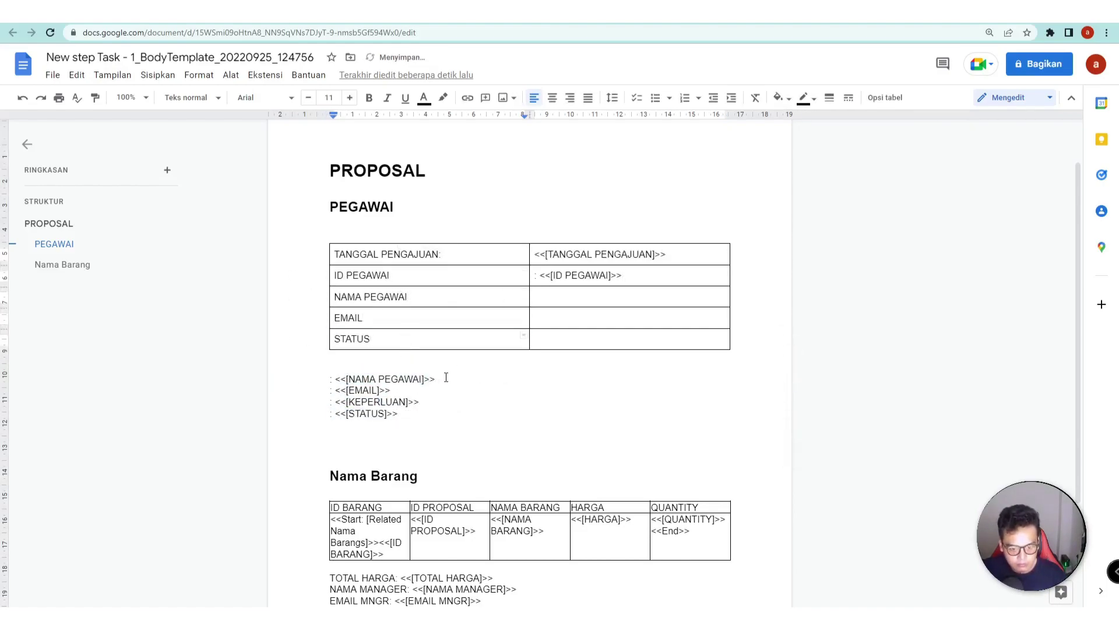
- Move the NAMA PEGAWAI and EMAIL placeholders into the right cells of rows 3 and 4
{"action": "triple_click", "coordinate": [408, 378]}
{"action": "key", "text": "ctrl+x"}
{"action": "left_click", "coordinate": [583, 296]}
{"action": "key", "text": "ctrl+v"}
{"action": "triple_click", "coordinate": [367, 390]}
{"action": "key", "text": "ctrl+x"}
{"action": "left_click", "coordinate": [571, 317]}
{"action": "key", "text": "ctrl+v"}
- Undo the last placeholder moves, redo the row 3 placeholder, and select the whole employee table
{"action": "key", "text": "ctrl+z"}
{"action": "key", "text": "ctrl+z"}
{"action": "key", "text": "ctrl+z"}
{"action": "key", "text": "ctrl+z"}
{"action": "key", "text": "ctrl+z"}
{"action": "key", "text": "ctrl+z"}
{"action": "key", "text": "ctrl+x"}
{"action": "left_click", "coordinate": [533, 296]}
{"action": "key", "text": "ctrl+v"}
{"action": "left_click", "coordinate": [552, 316]}
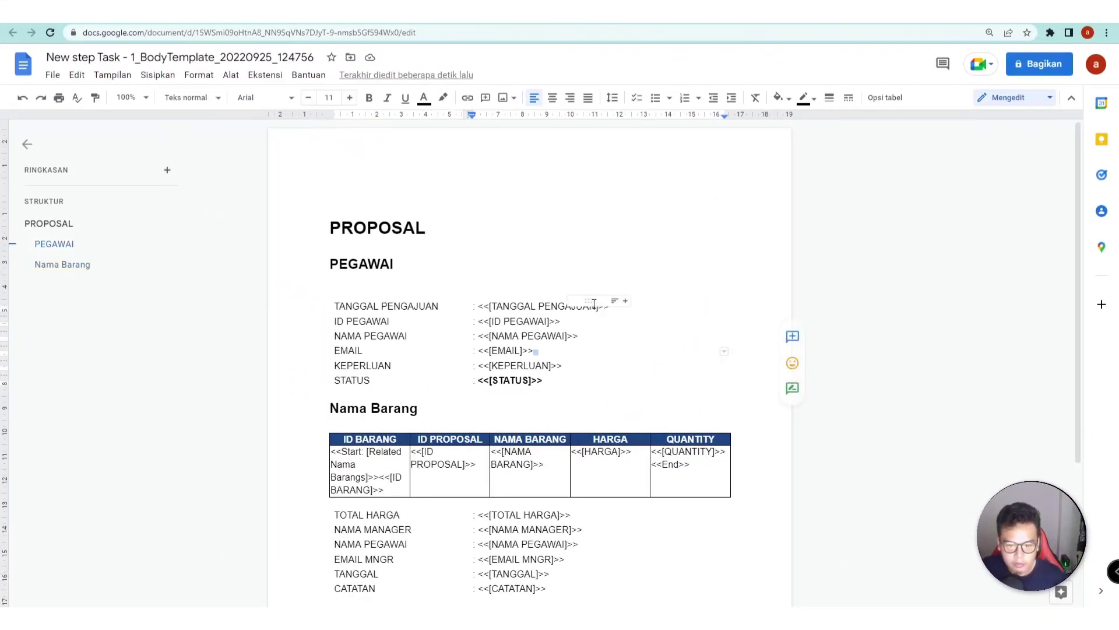
{"action": "left_click", "coordinate": [507, 258]}
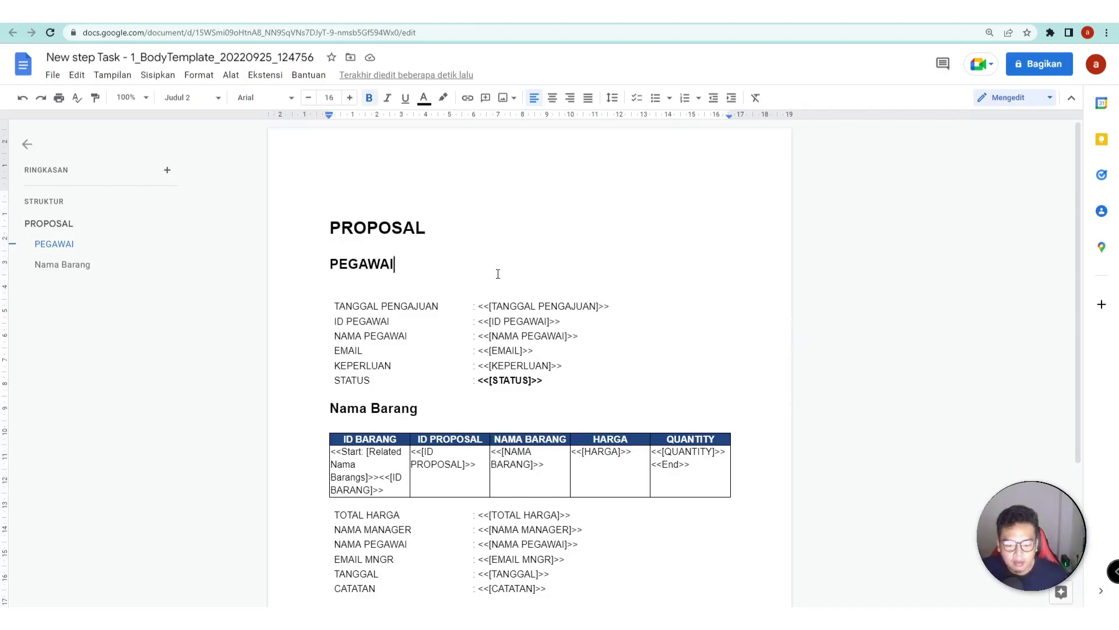
{"action": "scroll", "coordinate": [337, 247], "scroll_direction": "down", "scroll_amount": 1}
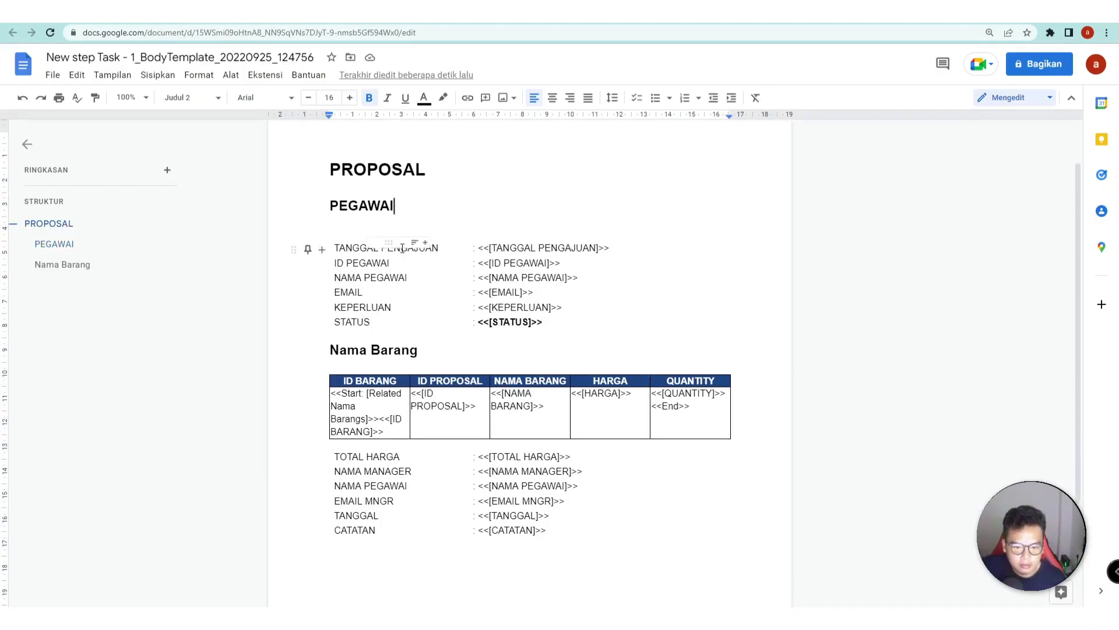
{"action": "left_click_drag", "start_coordinate": [336, 247], "coordinate": [614, 320]}
- Apply custom line spacing to the selected employee field table
{"action": "left_click", "coordinate": [595, 97]}
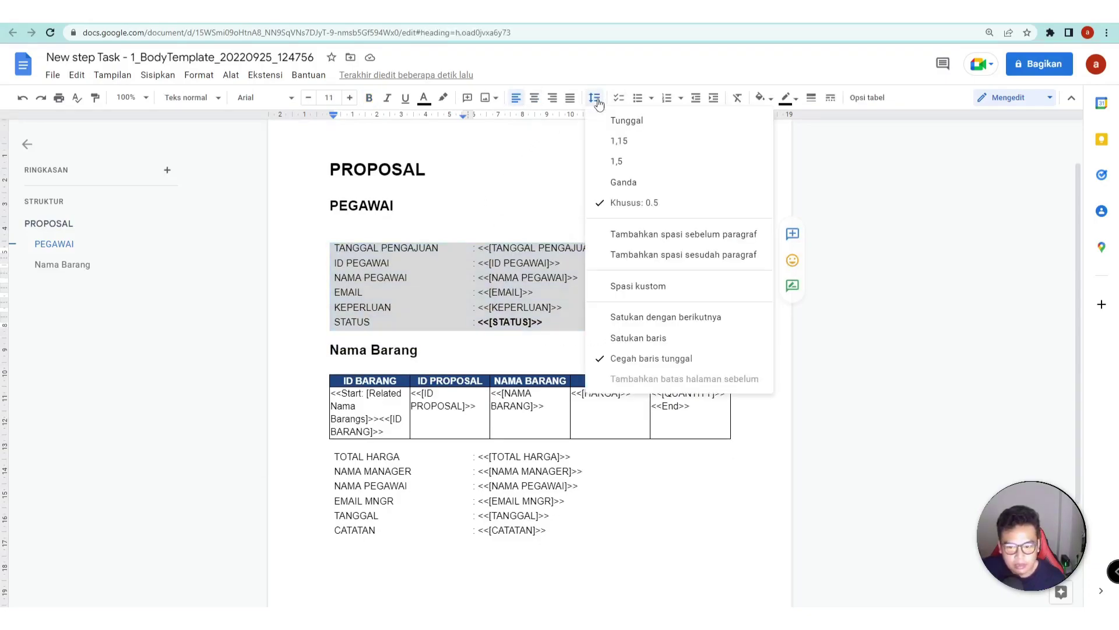
{"action": "left_click", "coordinate": [640, 286]}
{"action": "left_click", "coordinate": [515, 277]}
{"action": "left_click", "coordinate": [621, 424]}
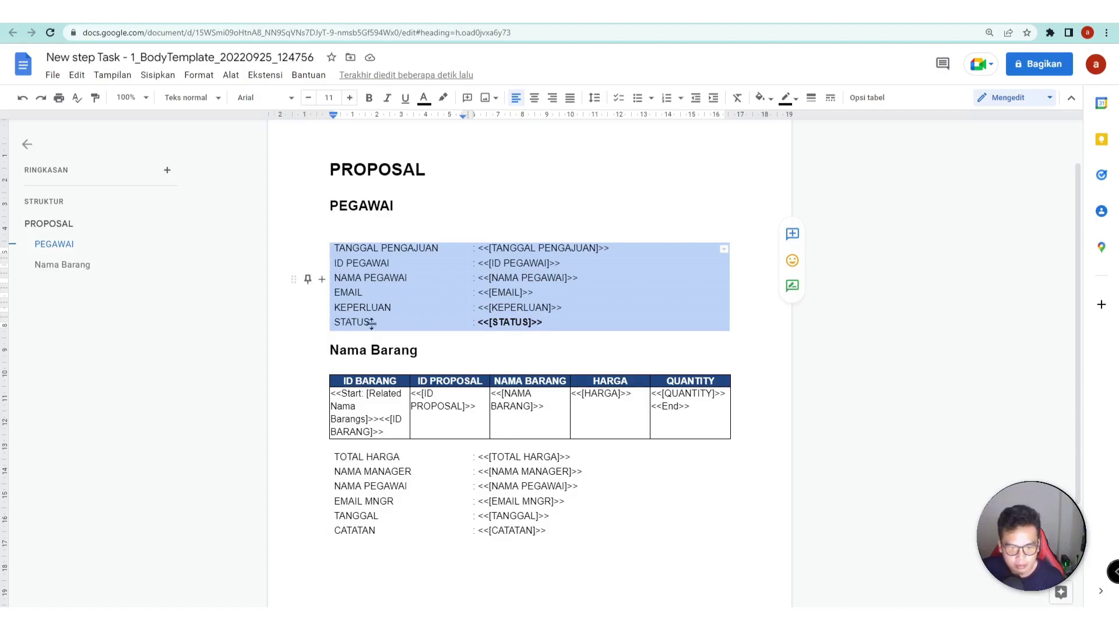
- Set the employee table's border width to 0pt, then check the approved record in AppSheet
{"action": "left_click", "coordinate": [340, 250]}
{"action": "left_click_drag", "start_coordinate": [340, 249], "coordinate": [669, 320]}
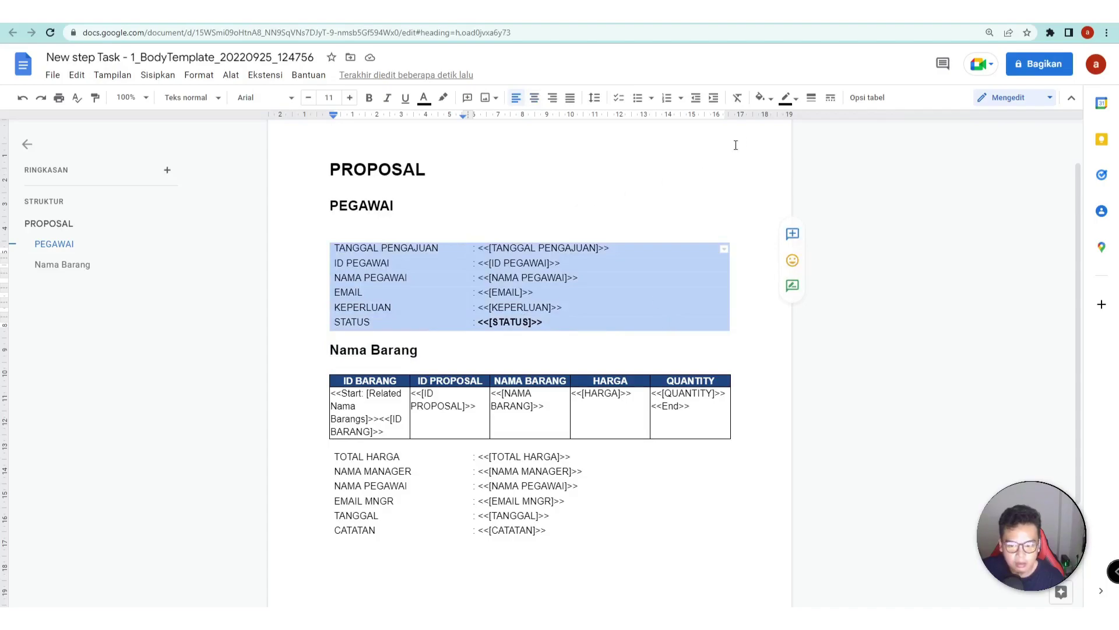
{"action": "left_click", "coordinate": [810, 98]}
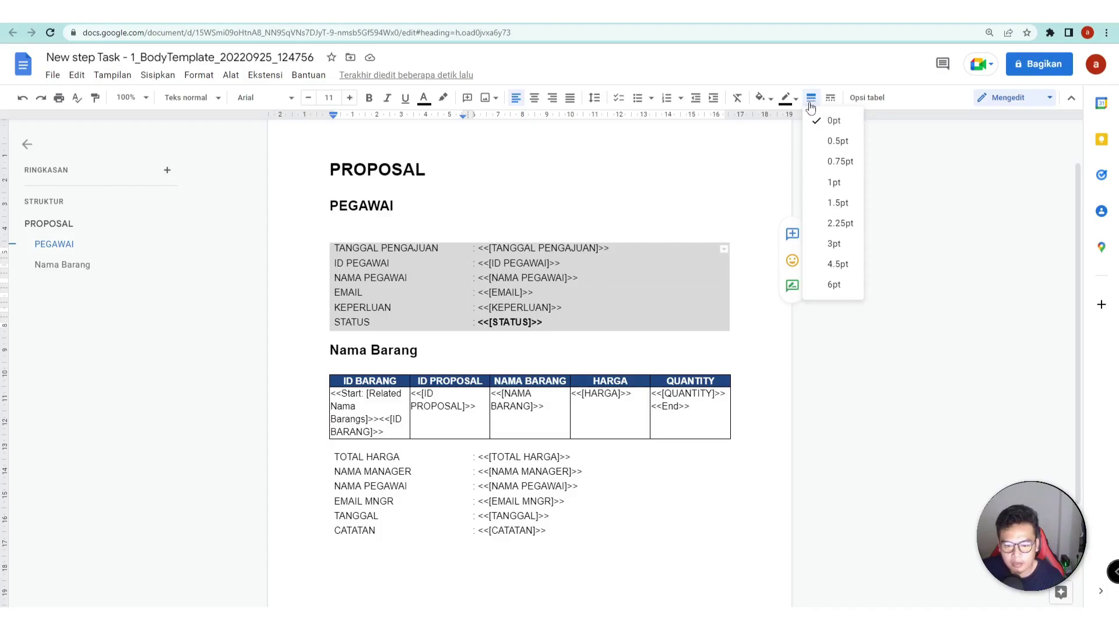
{"action": "left_click", "coordinate": [834, 142]}
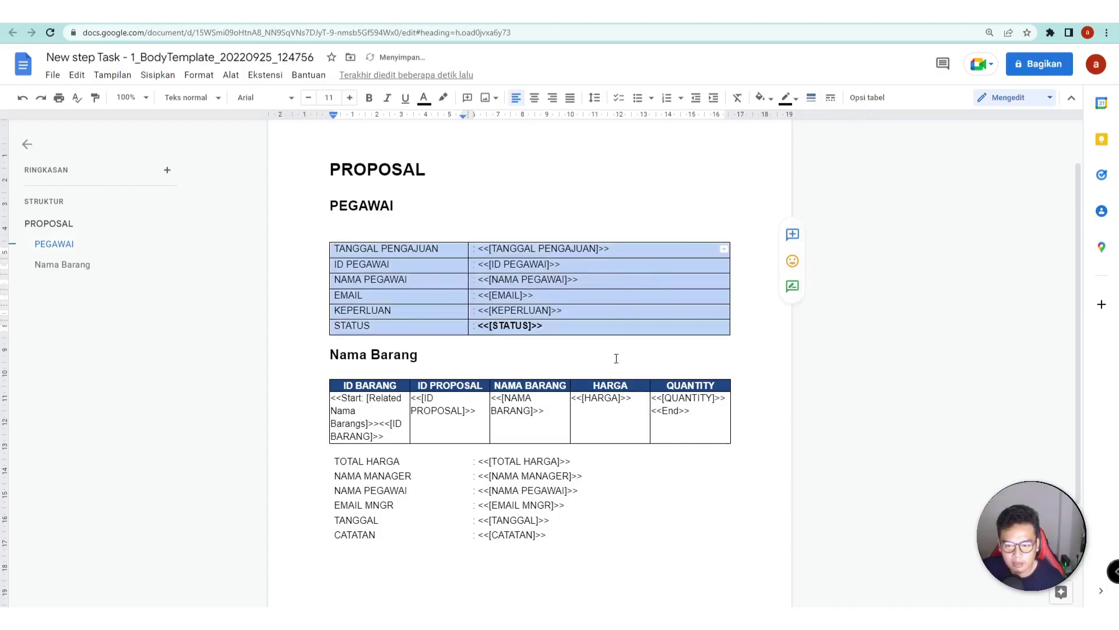
{"action": "left_click", "coordinate": [617, 358]}
{"action": "left_click_drag", "start_coordinate": [348, 251], "coordinate": [657, 325]}
{"action": "left_click", "coordinate": [811, 97]}
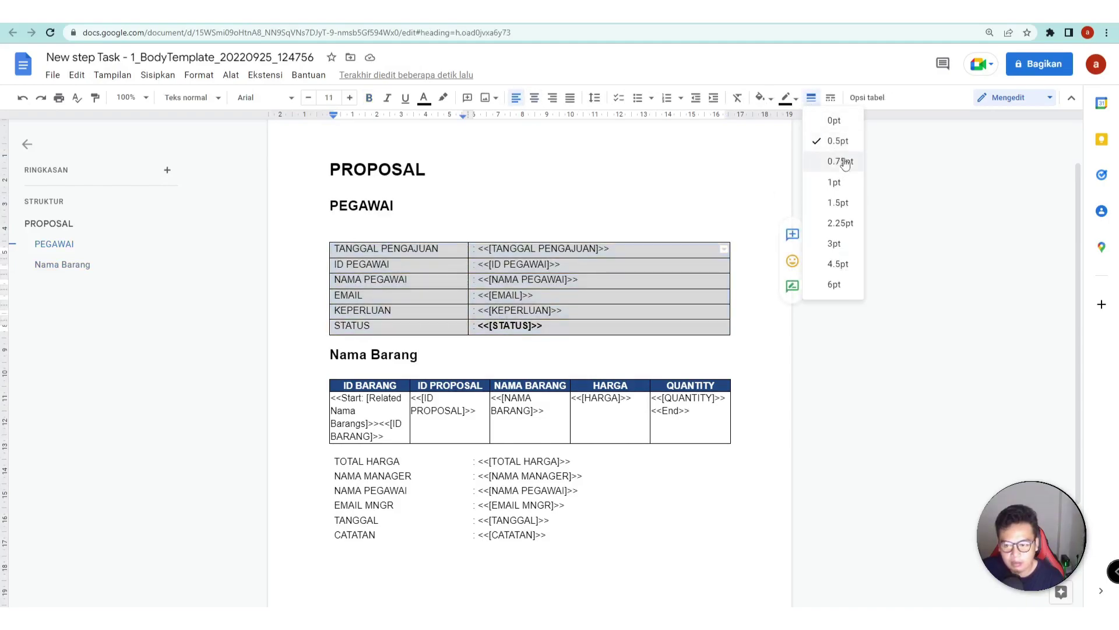
{"action": "left_click", "coordinate": [834, 120]}
{"action": "left_click", "coordinate": [570, 344]}
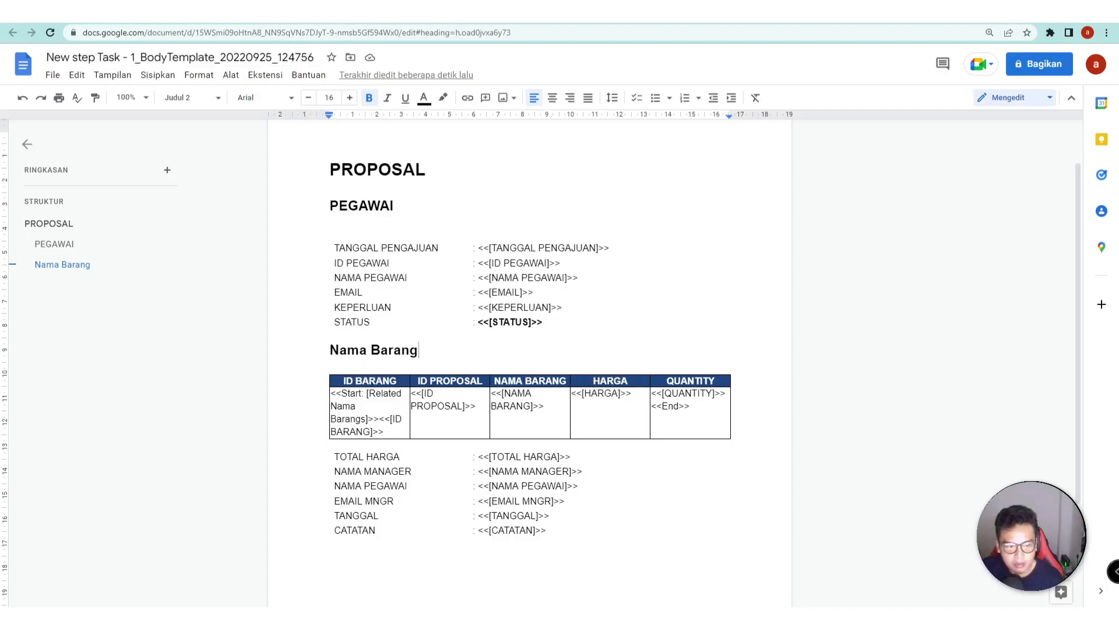
{"action": "key", "text": "ctrl+Tab"}
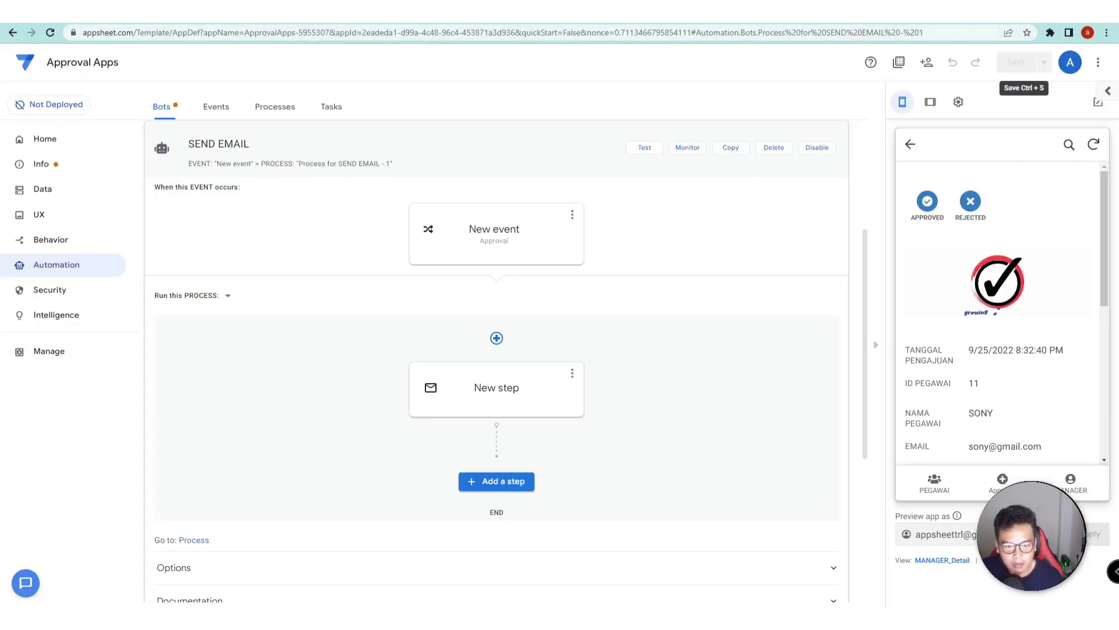
{"action": "key", "text": "ctrl+Tab"}
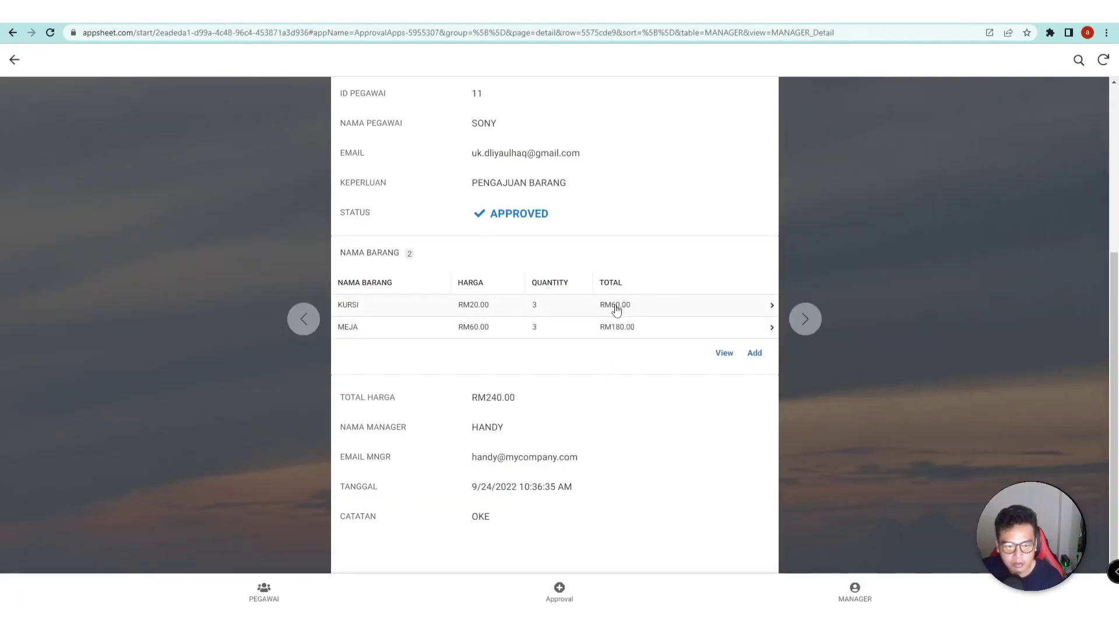
{"action": "key", "text": "ctrl+Tab"}
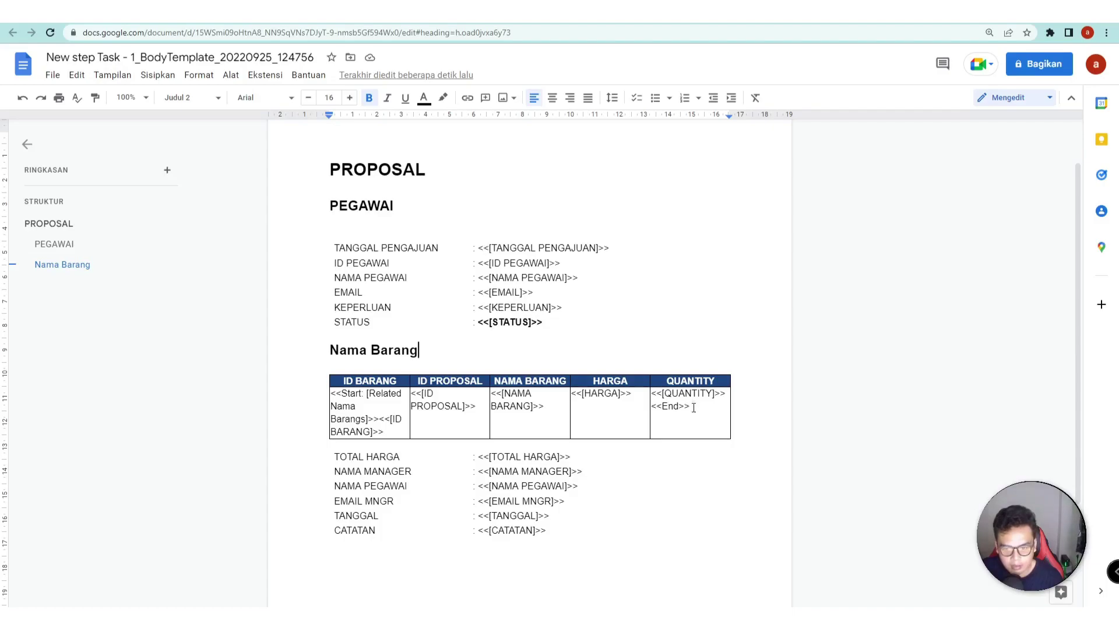
- Use Sisipkan kolom di kanan on the QUANTITY column and type TOTAL in the new header cell
{"action": "left_click", "coordinate": [604, 421]}
{"action": "left_click", "coordinate": [659, 381]}
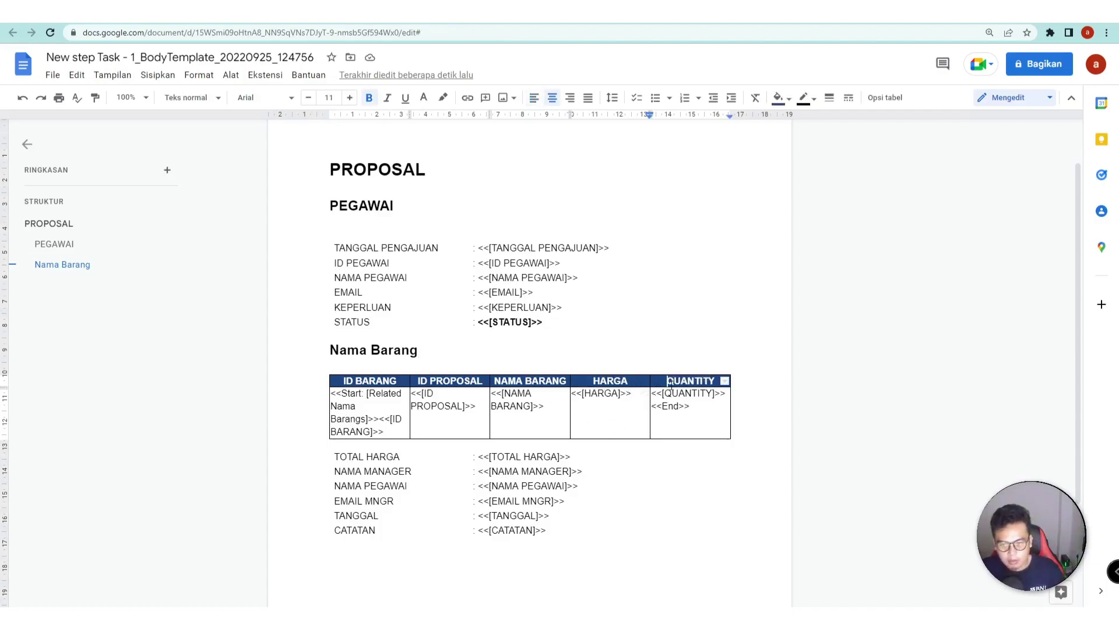
{"action": "right_click", "coordinate": [686, 387]}
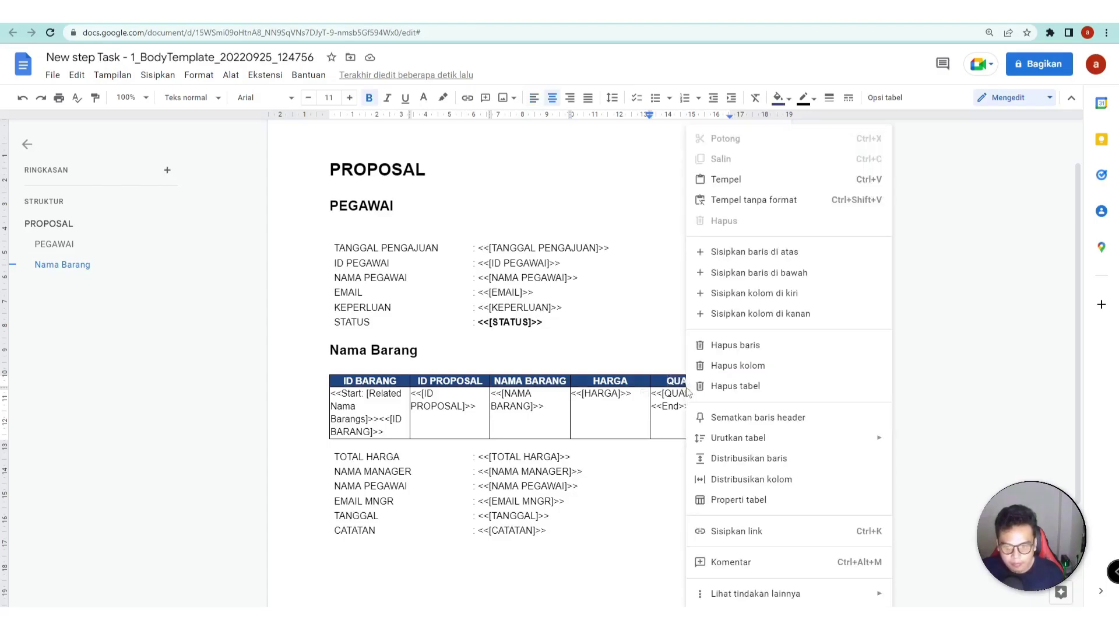
{"action": "left_click", "coordinate": [667, 382]}
{"action": "right_click", "coordinate": [667, 383]}
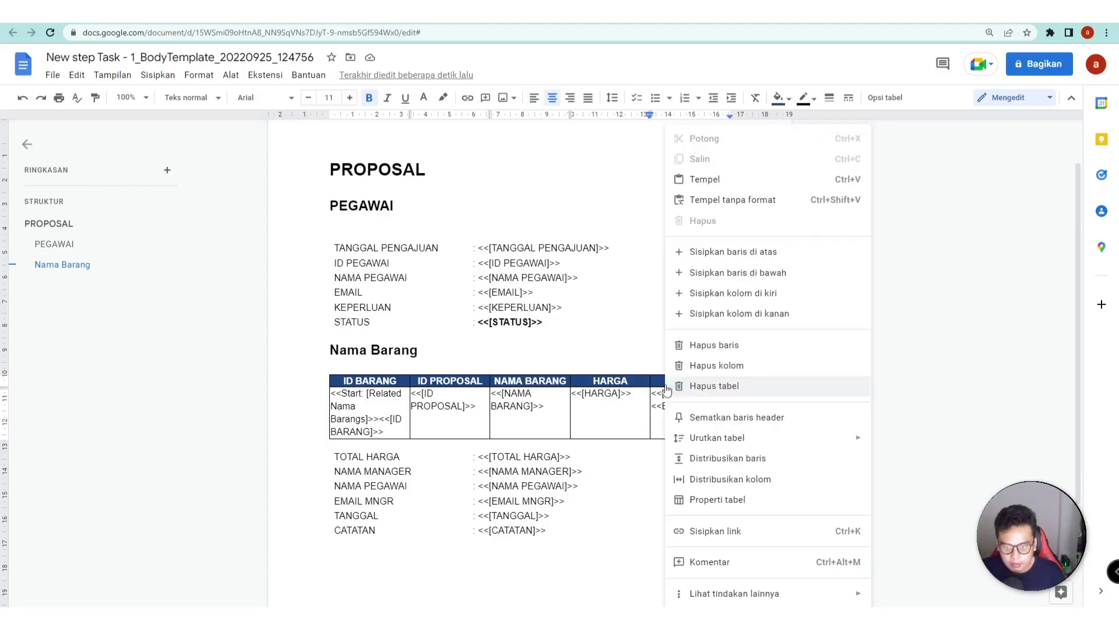
{"action": "left_click", "coordinate": [768, 313]}
{"action": "left_click", "coordinate": [690, 412]}
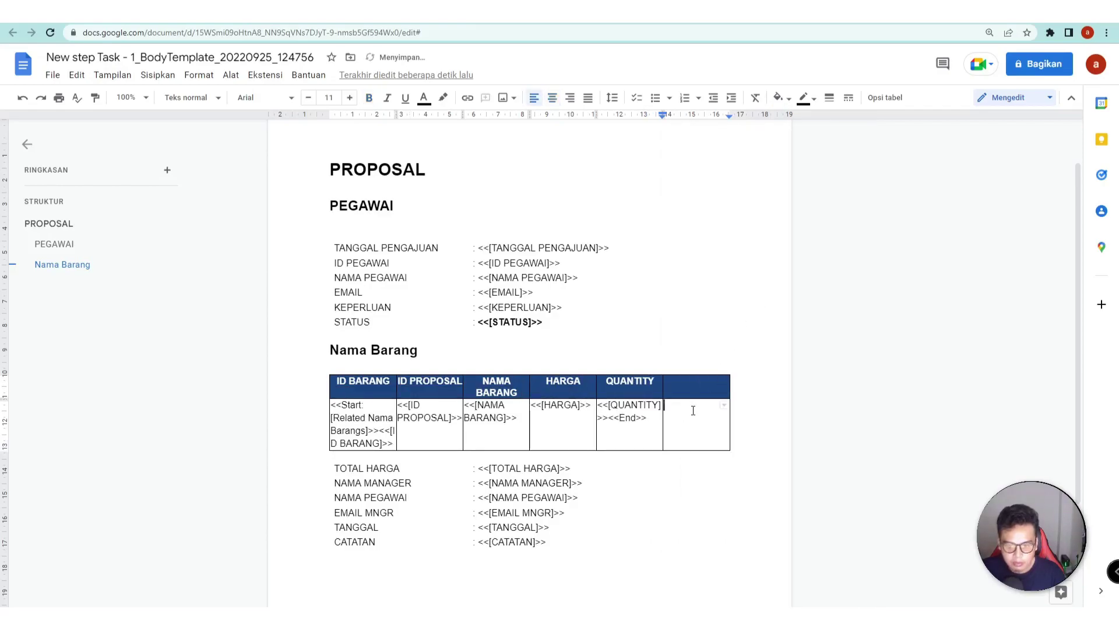
{"action": "left_click", "coordinate": [677, 387]}
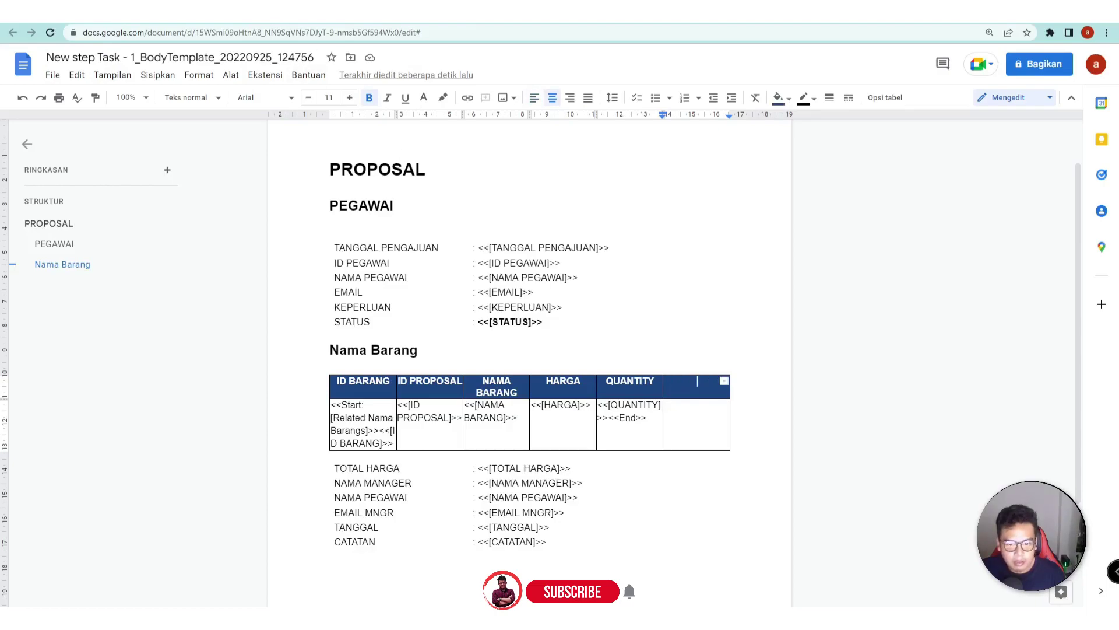
{"action": "key", "text": "ctrl+Tab"}
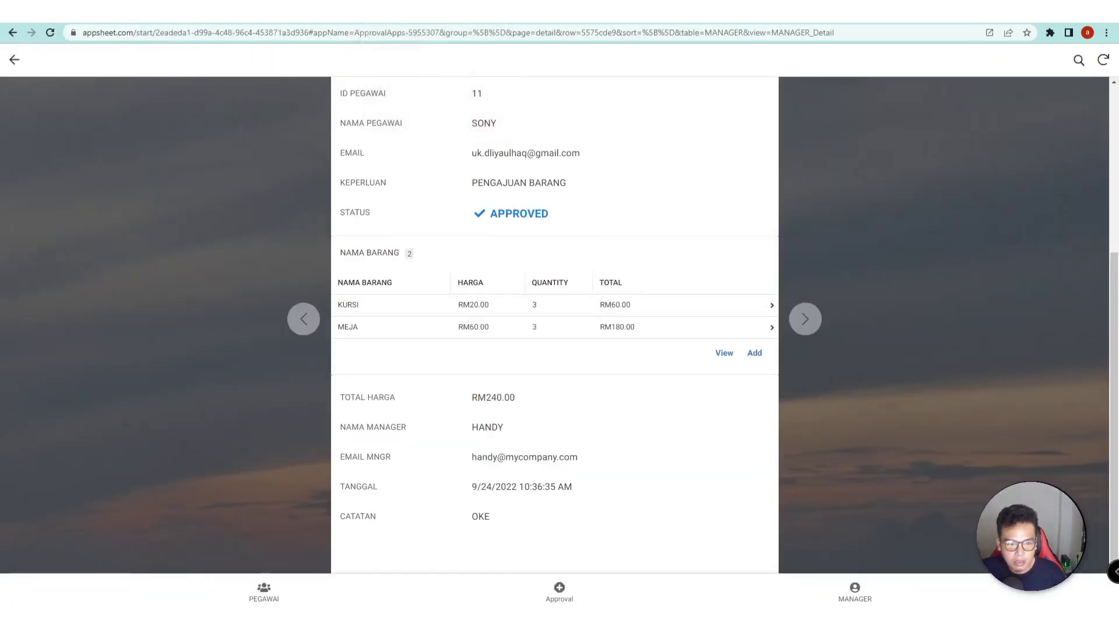
{"action": "key", "text": "ctrl+shift+Tab"}
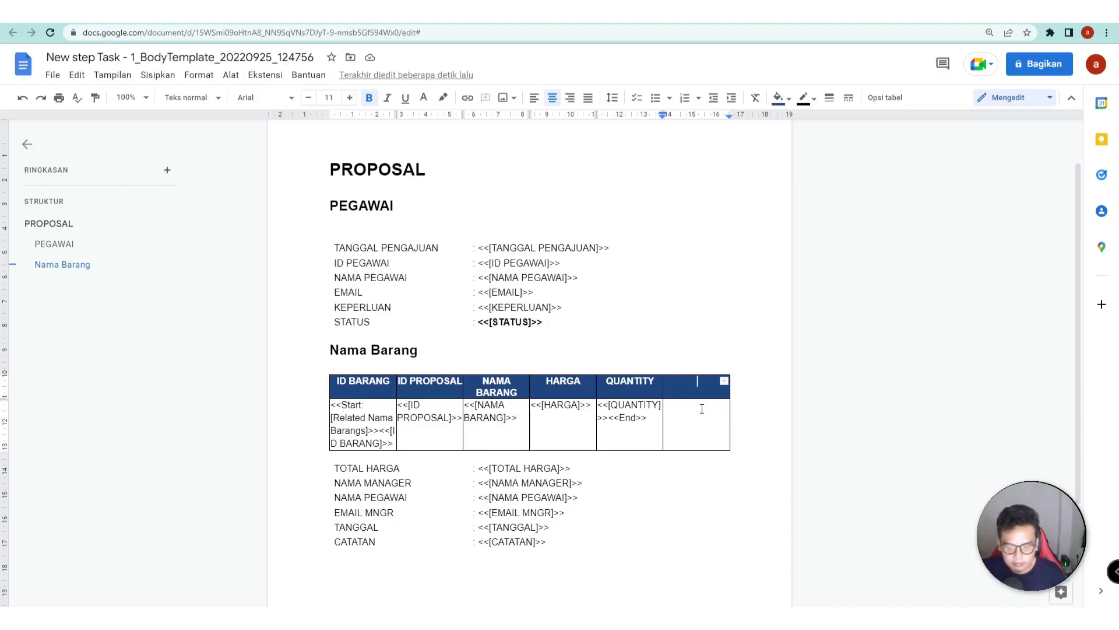
{"action": "type", "text": "TOTAL"}
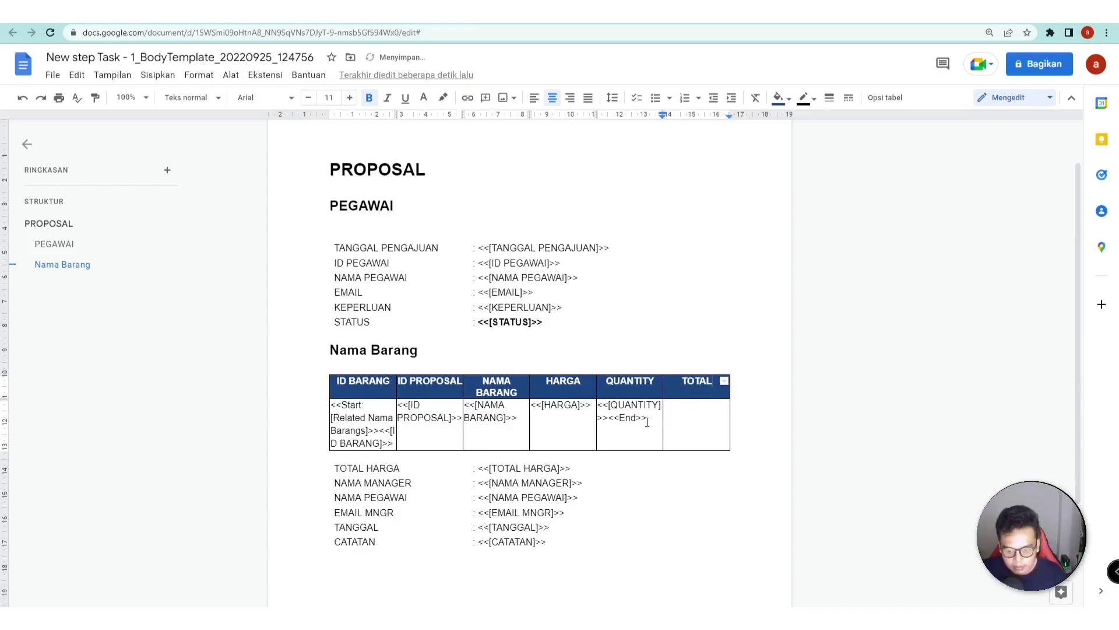
- Move the <<End>> marker from the QUANTITY cell into the TOTAL cell
{"action": "left_click_drag", "start_coordinate": [647, 418], "coordinate": [608, 418]}
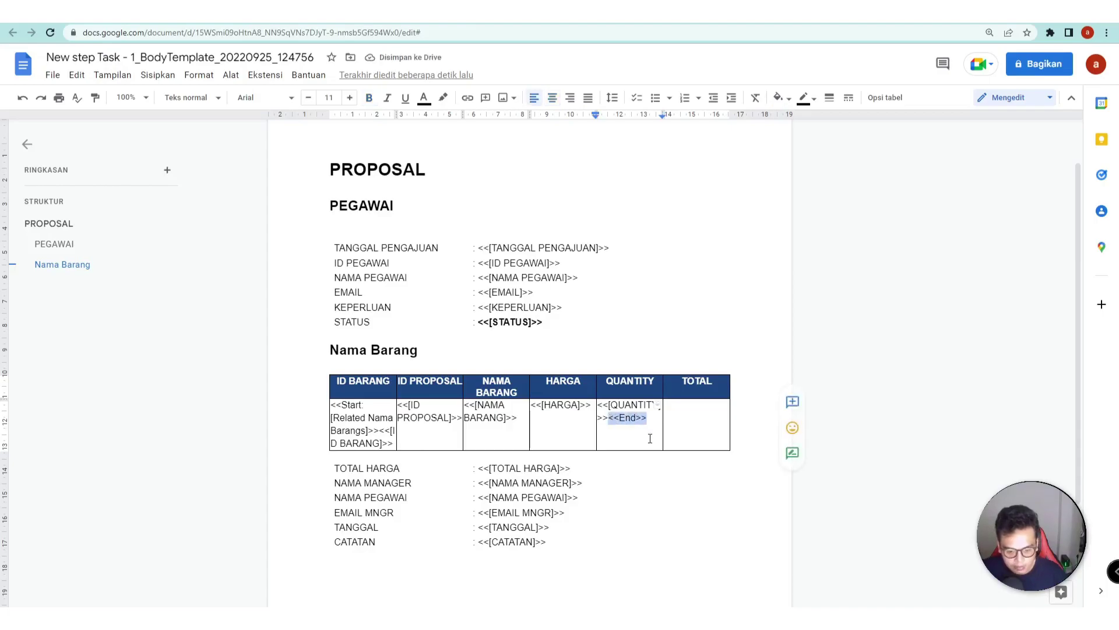
{"action": "key", "text": "ctrl+x"}
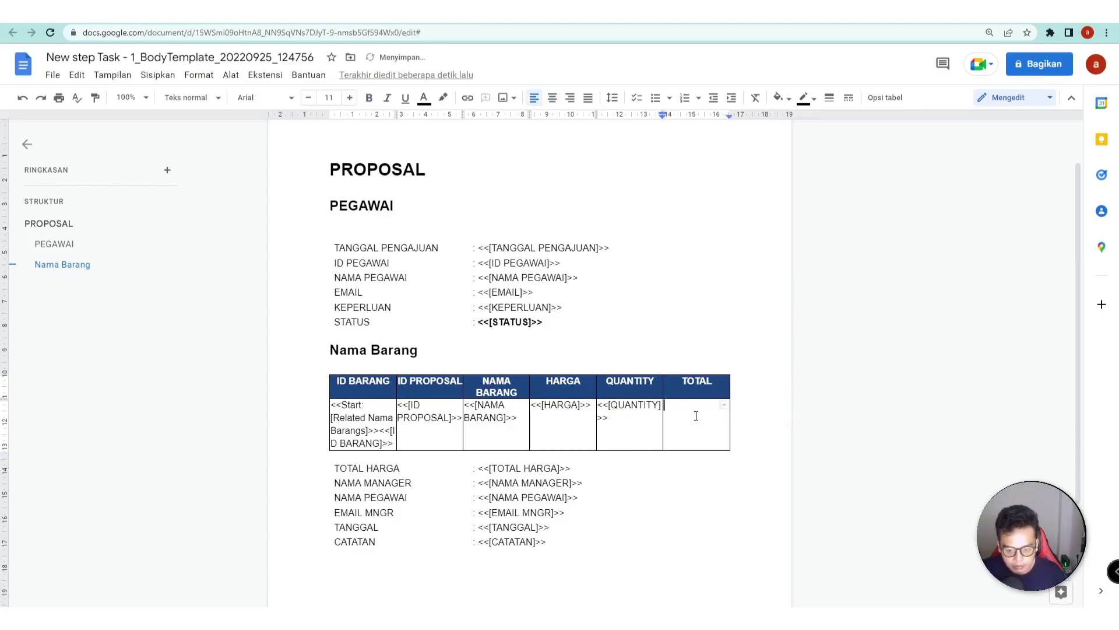
{"action": "left_click", "coordinate": [694, 416]}
{"action": "key", "text": "ctrl+v"}
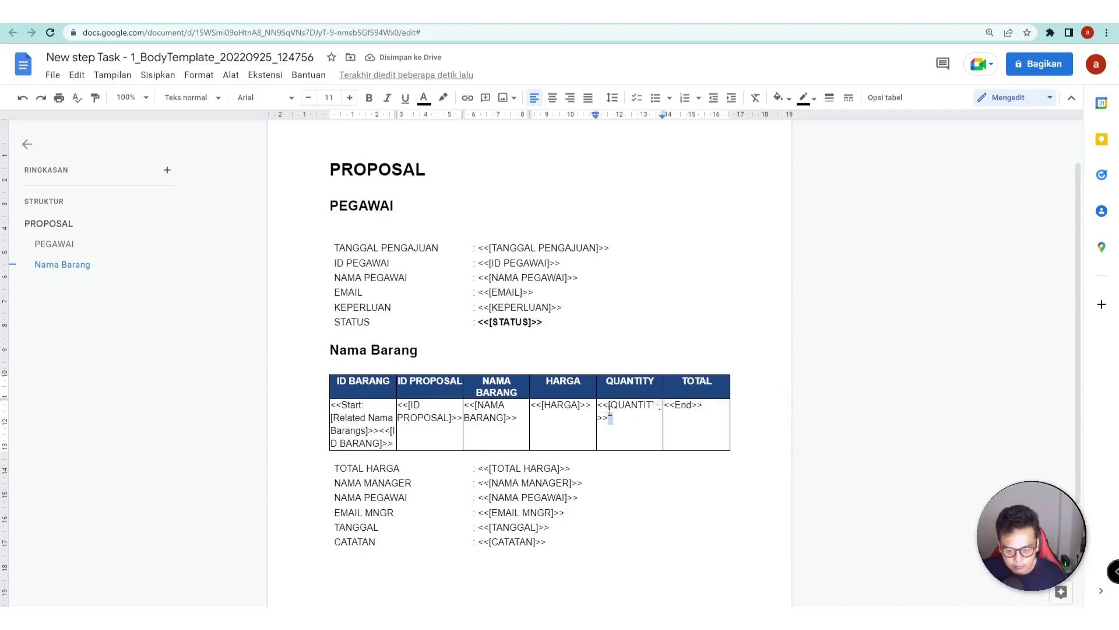
- Copy the <<[QUANTITY]>> field into the TOTAL cell and rename it <<[TOTAL]>>
{"action": "left_click_drag", "start_coordinate": [610, 418], "coordinate": [603, 406]}
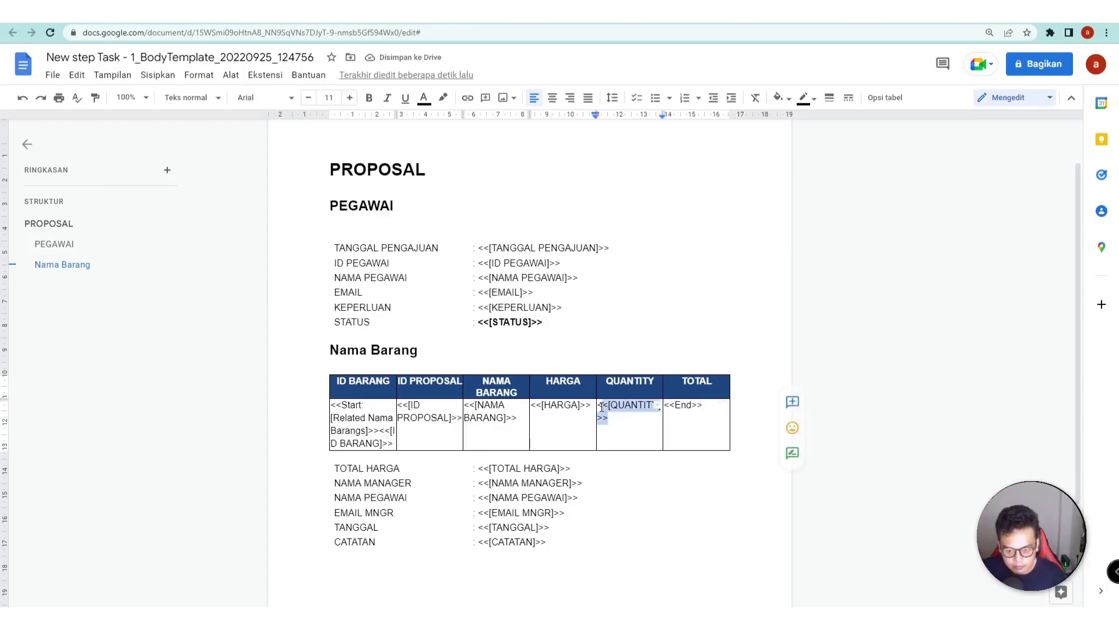
{"action": "left_click", "coordinate": [666, 406]}
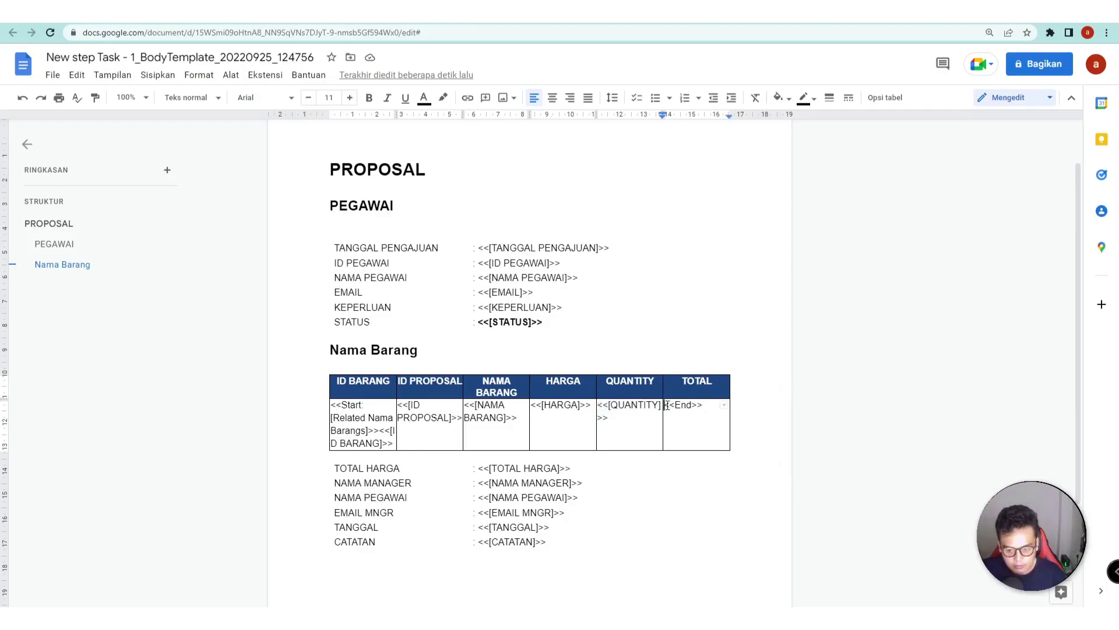
{"action": "key", "text": "ctrl+v"}
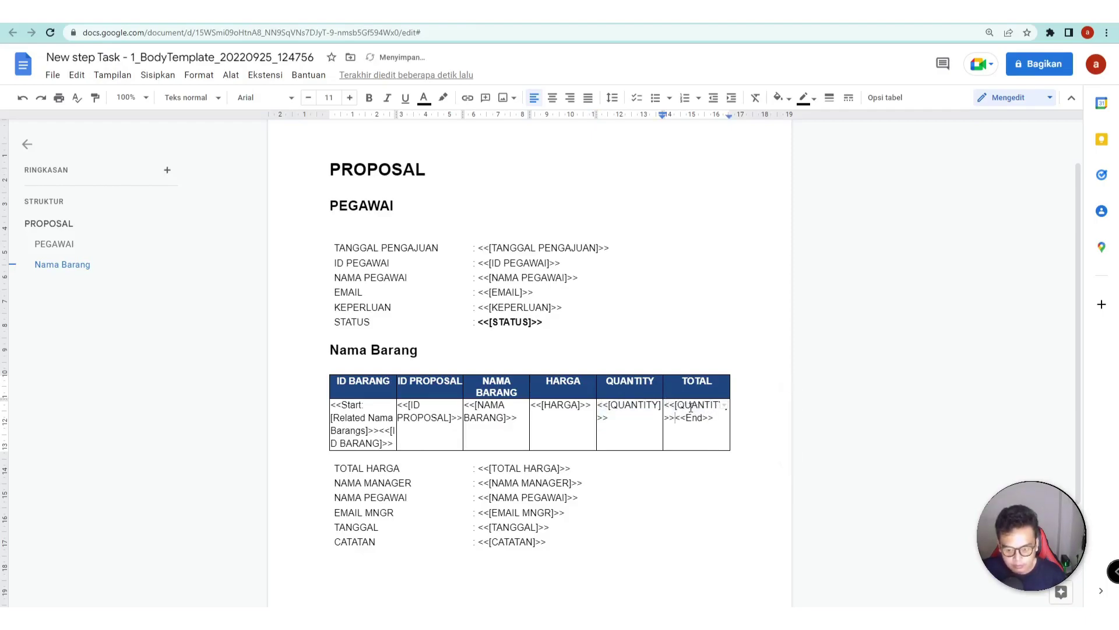
{"action": "left_click_drag", "start_coordinate": [681, 405], "coordinate": [715, 406]}
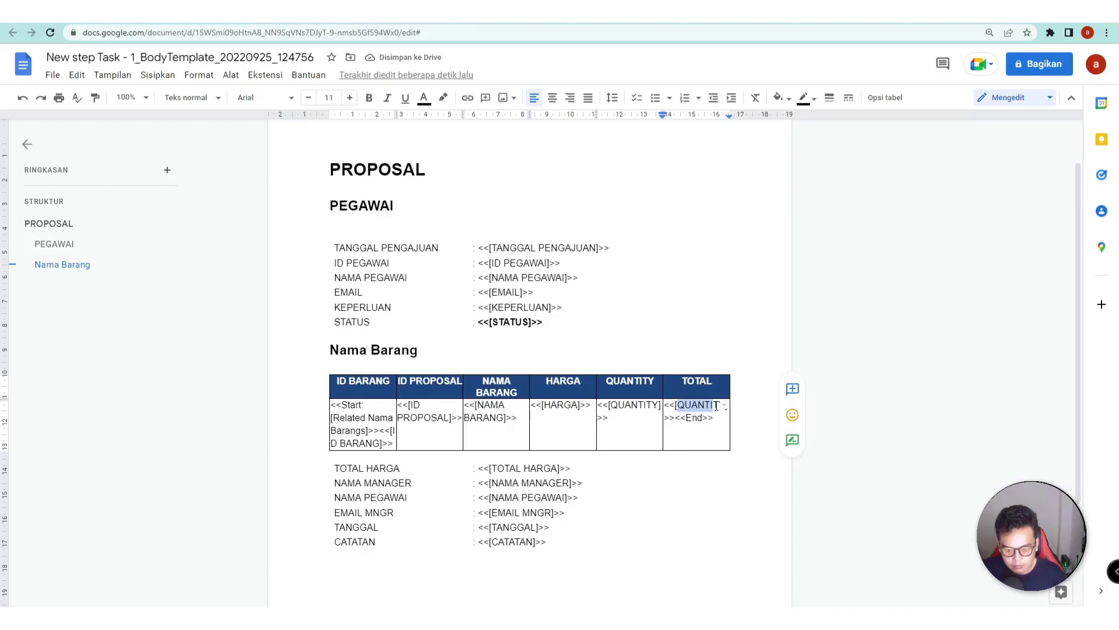
{"action": "key", "text": "BackSpace"}
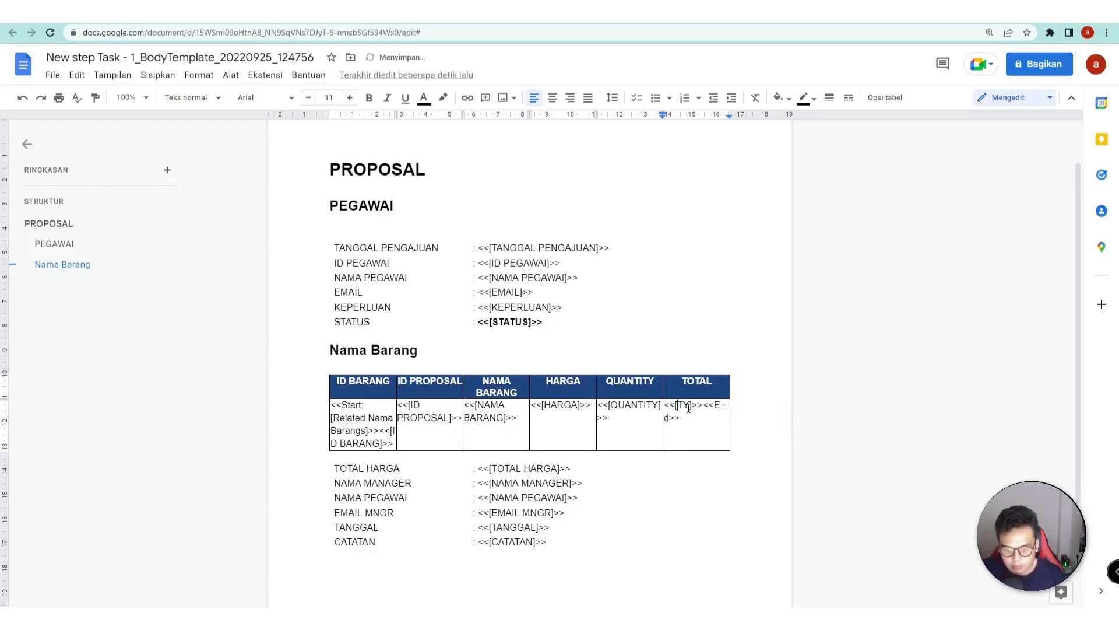
{"action": "key", "text": "BackSpace"}
{"action": "type", "text": "TOTAL"}
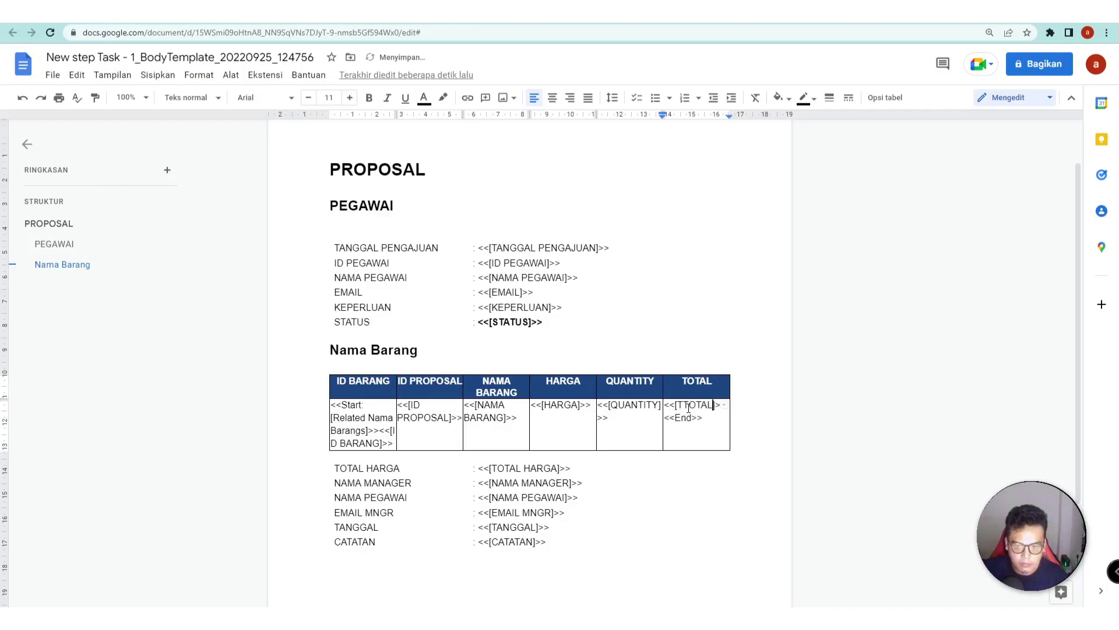
{"action": "key", "text": "Left"}
{"action": "key", "text": "Left"}
{"action": "key", "text": "Left"}
{"action": "key", "text": "Left"}
{"action": "key", "text": "BackSpace"}
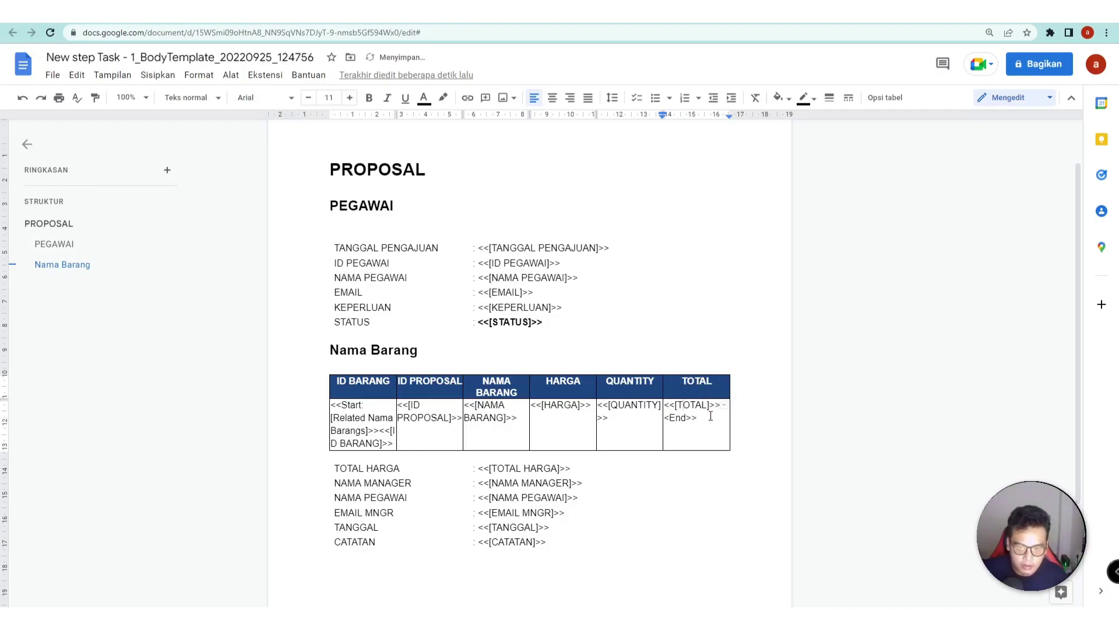
- Compare against the app's TOTAL column and clear the table selection in the template
{"action": "key", "text": "ctrl+Tab"}
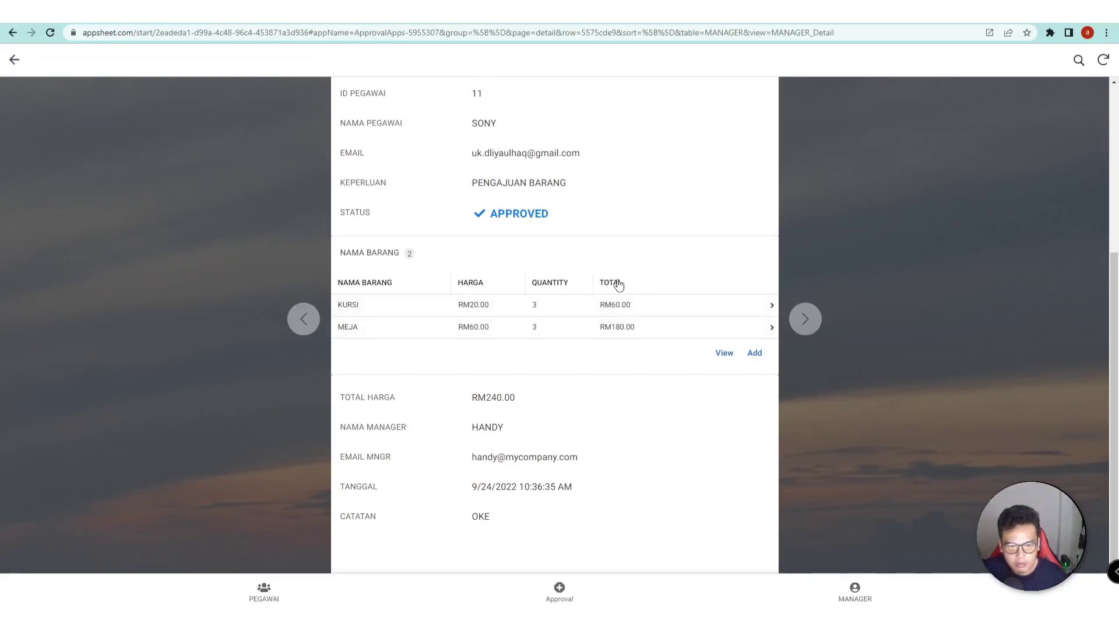
{"action": "left_click", "coordinate": [246, 13]}
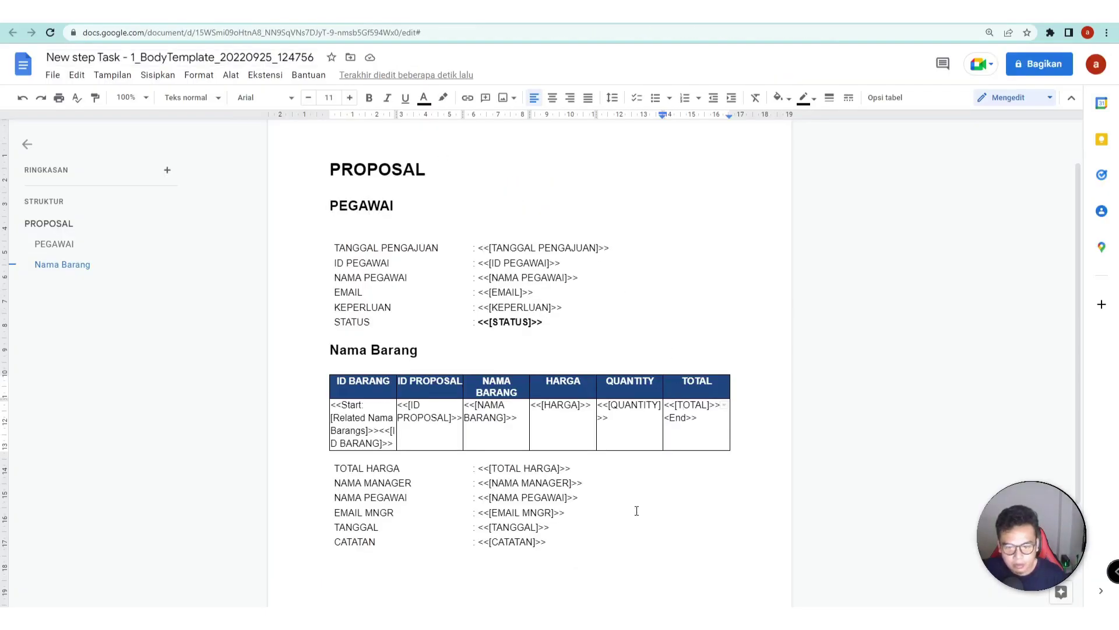
{"action": "scroll", "coordinate": [600, 520], "scroll_direction": "up", "scroll_amount": 1}
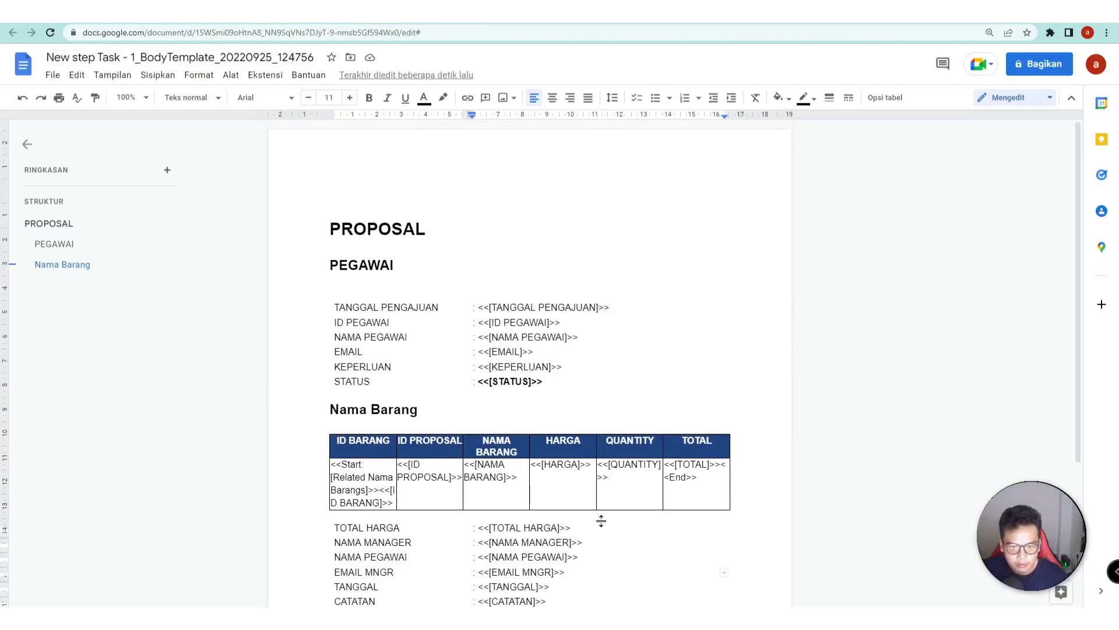
{"action": "scroll", "coordinate": [601, 521], "scroll_direction": "down", "scroll_amount": 2}
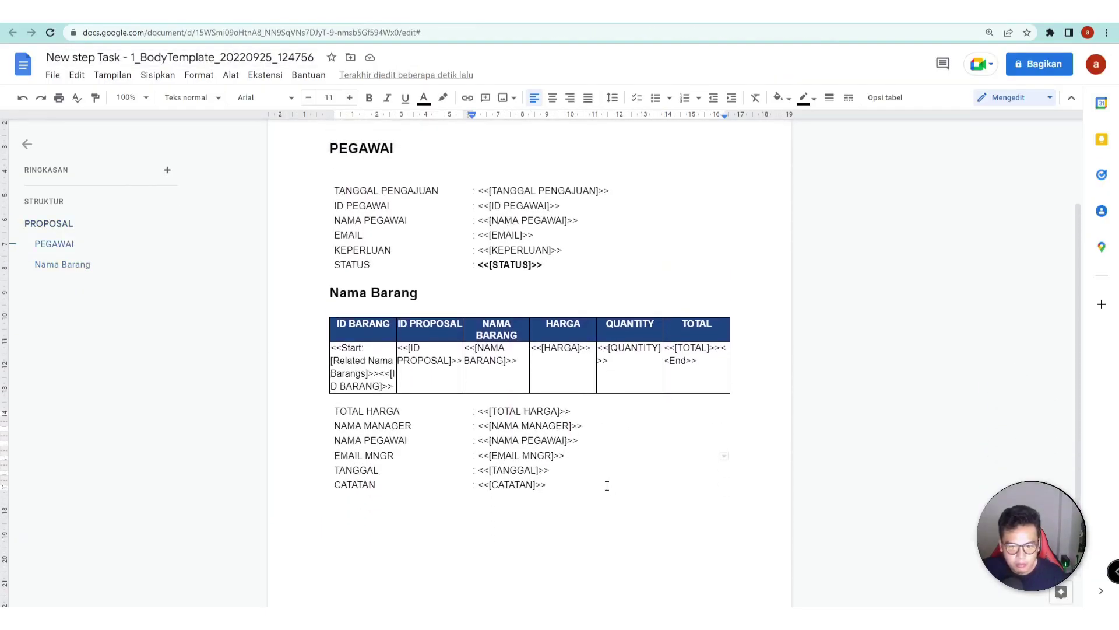
{"action": "left_click", "coordinate": [601, 494]}
{"action": "left_click", "coordinate": [597, 473]}
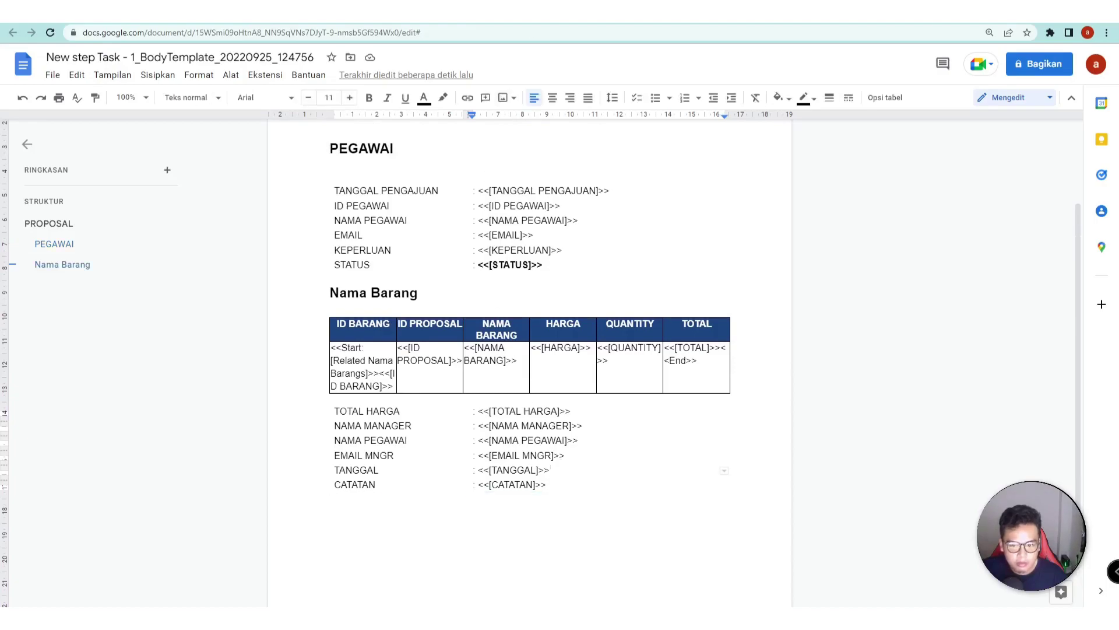
{"action": "key", "text": "alt+Tab"}
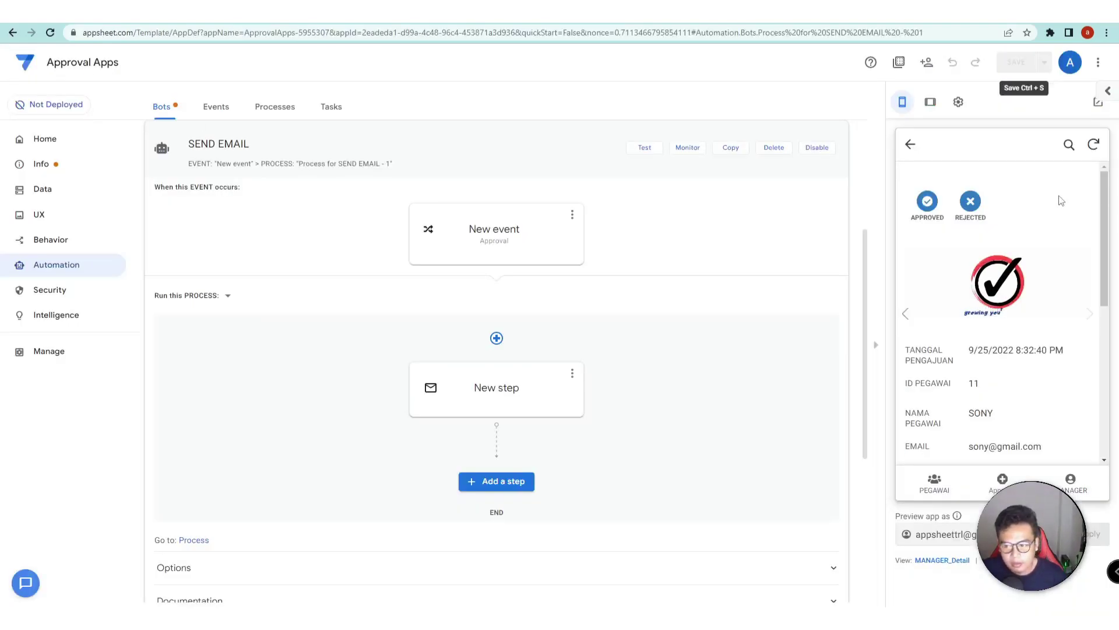
- Approve and confirm the proposal in the app preview, then open the Gmail inbox list
{"action": "left_click", "coordinate": [928, 202]}
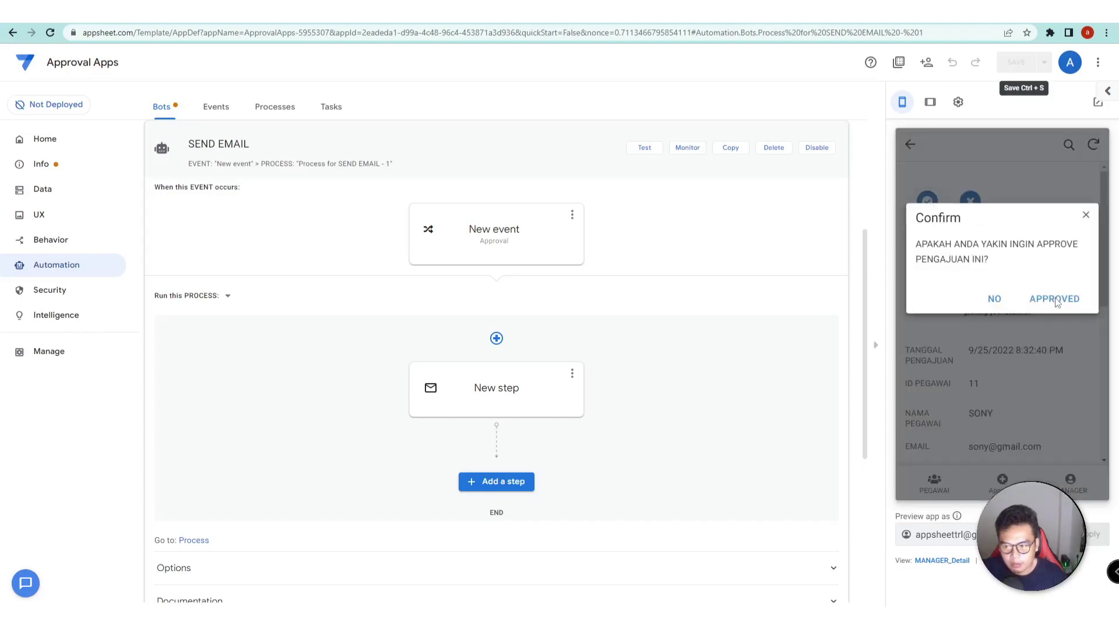
{"action": "left_click", "coordinate": [1055, 299]}
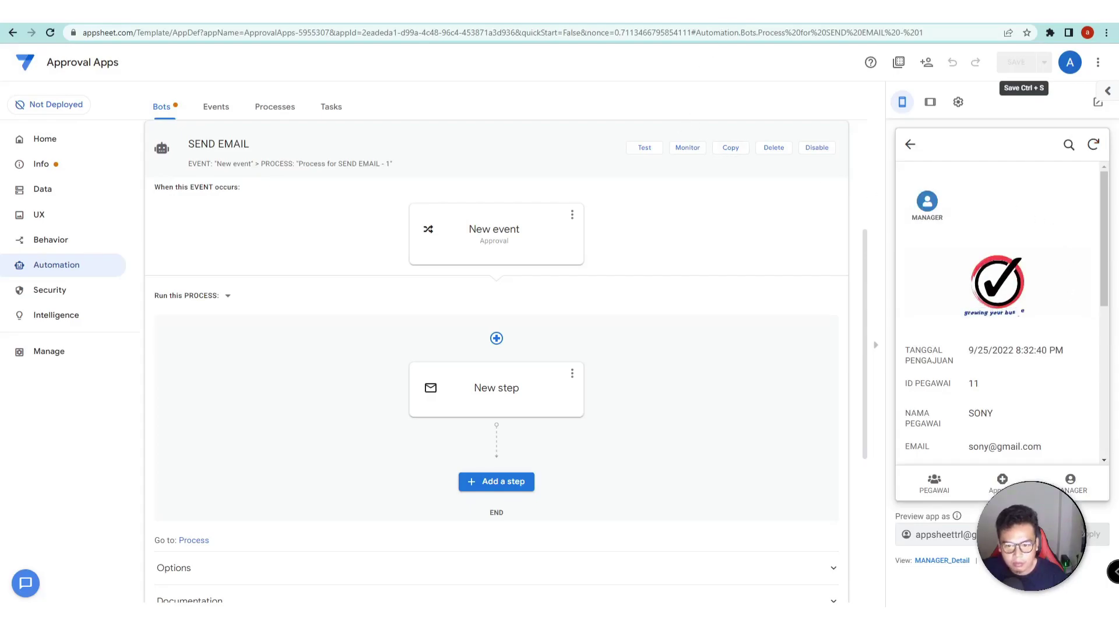
{"action": "key", "text": "ctrl+Tab"}
{"action": "left_click", "coordinate": [99, 136]}
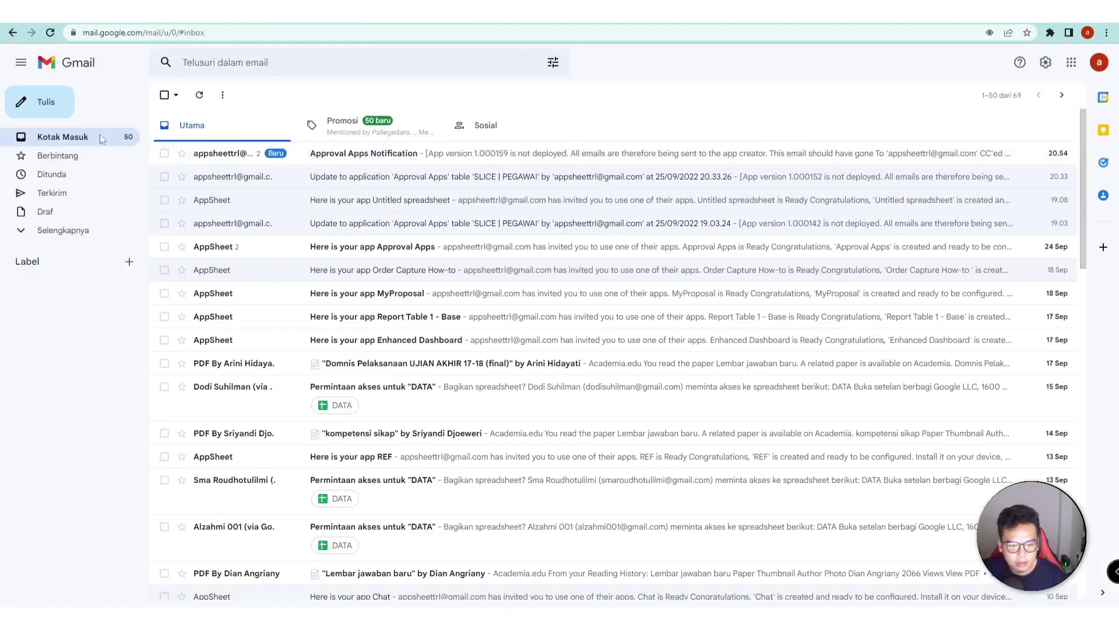
- Review the latest APPROVED PROPOSAL email with its RM12,00 total, then go back to AppSheet
{"action": "left_click", "coordinate": [328, 156]}
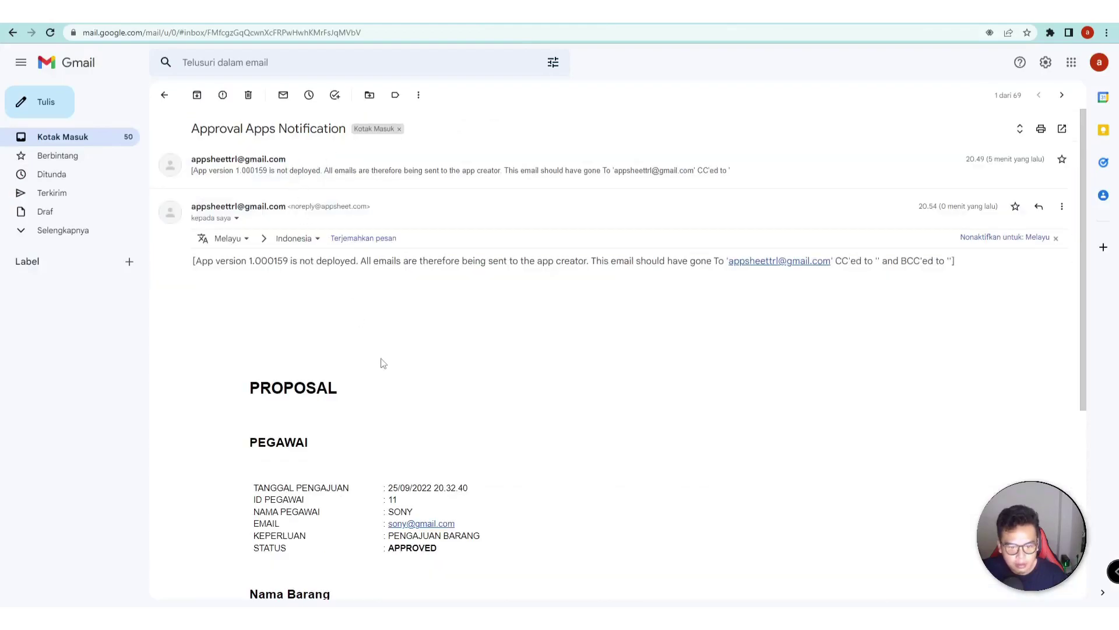
{"action": "scroll", "coordinate": [382, 362], "scroll_direction": "down", "scroll_amount": 3}
{"action": "scroll", "coordinate": [382, 362], "scroll_direction": "down", "scroll_amount": 2}
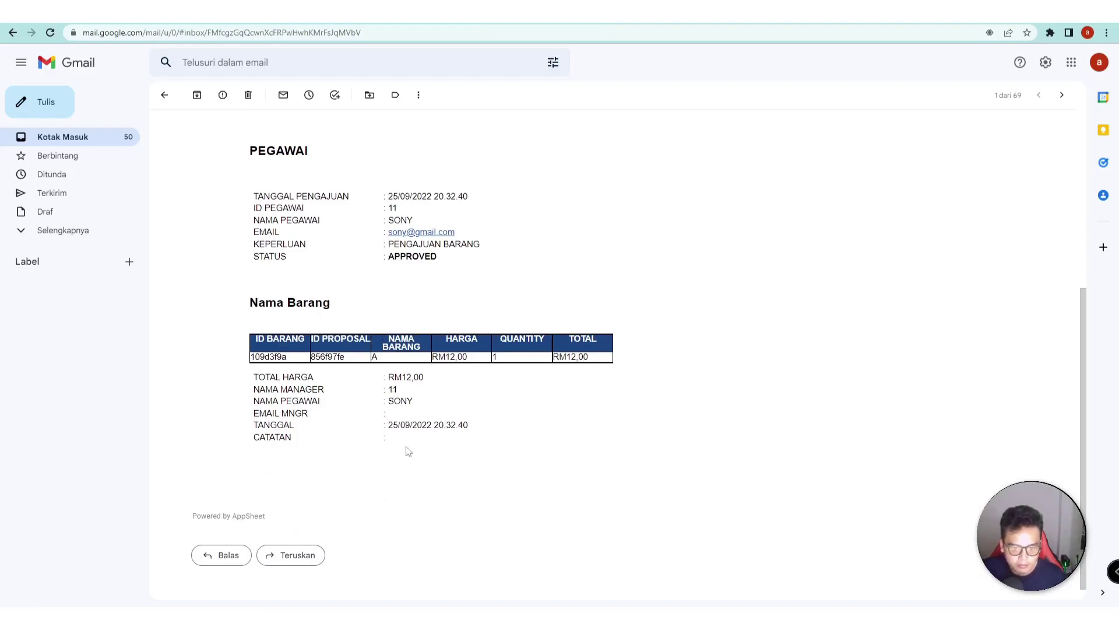
{"action": "scroll", "coordinate": [407, 450], "scroll_direction": "up", "scroll_amount": 2}
{"action": "scroll", "coordinate": [407, 449], "scroll_direction": "down", "scroll_amount": 3}
{"action": "scroll", "coordinate": [407, 450], "scroll_direction": "up", "scroll_amount": 1}
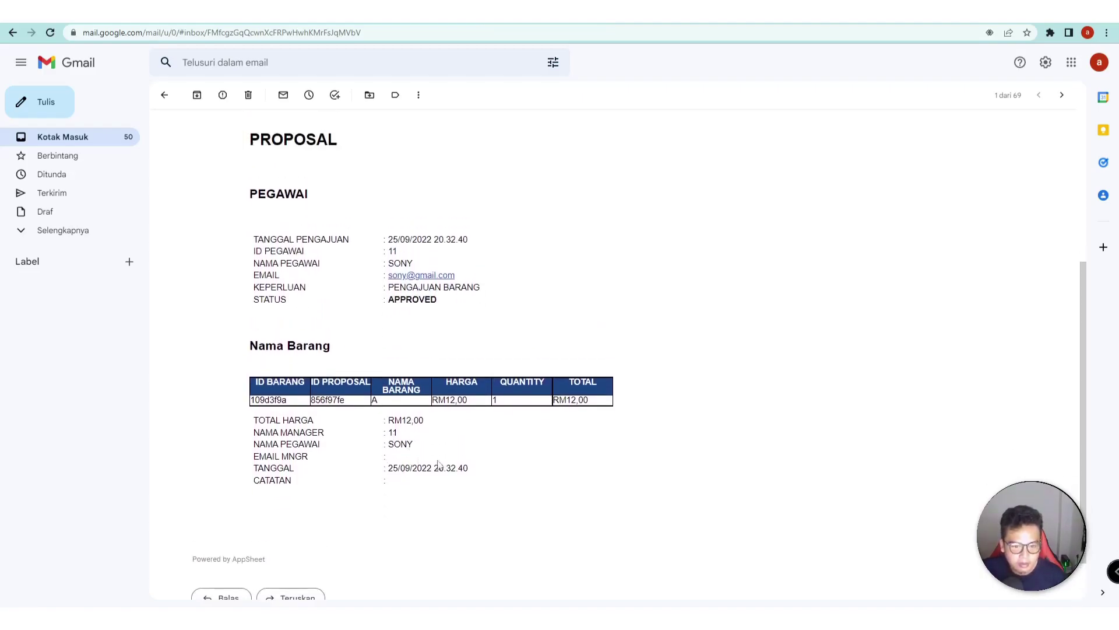
{"action": "key", "text": "ctrl+Tab"}
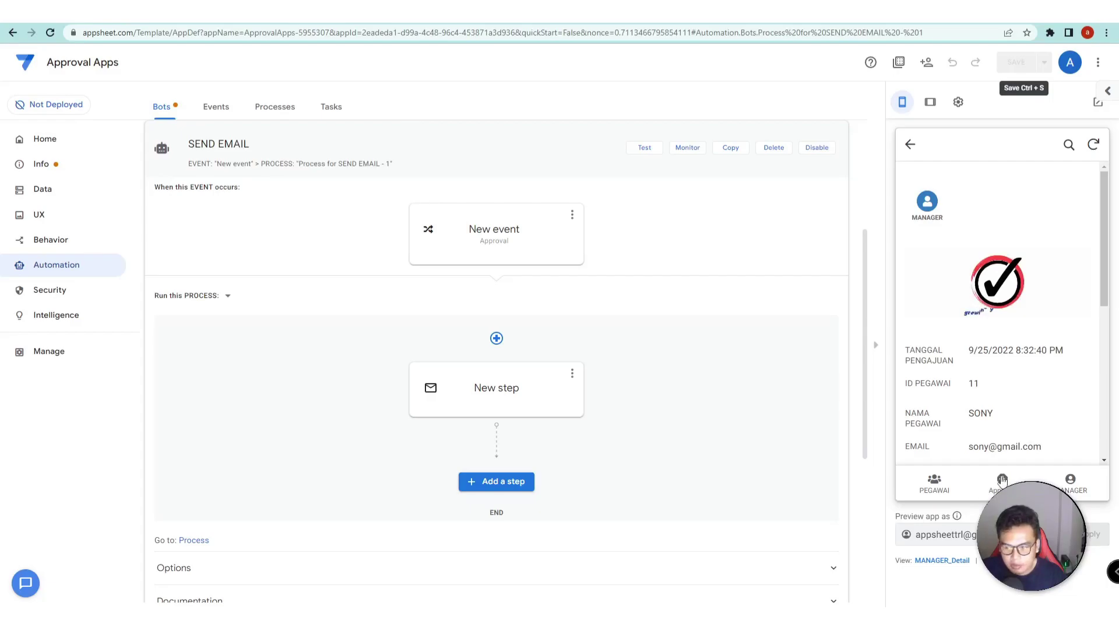
- Start a new request for employee ID 22 with purpose PENGAJUAN BARANG
{"action": "left_click", "coordinate": [1003, 479]}
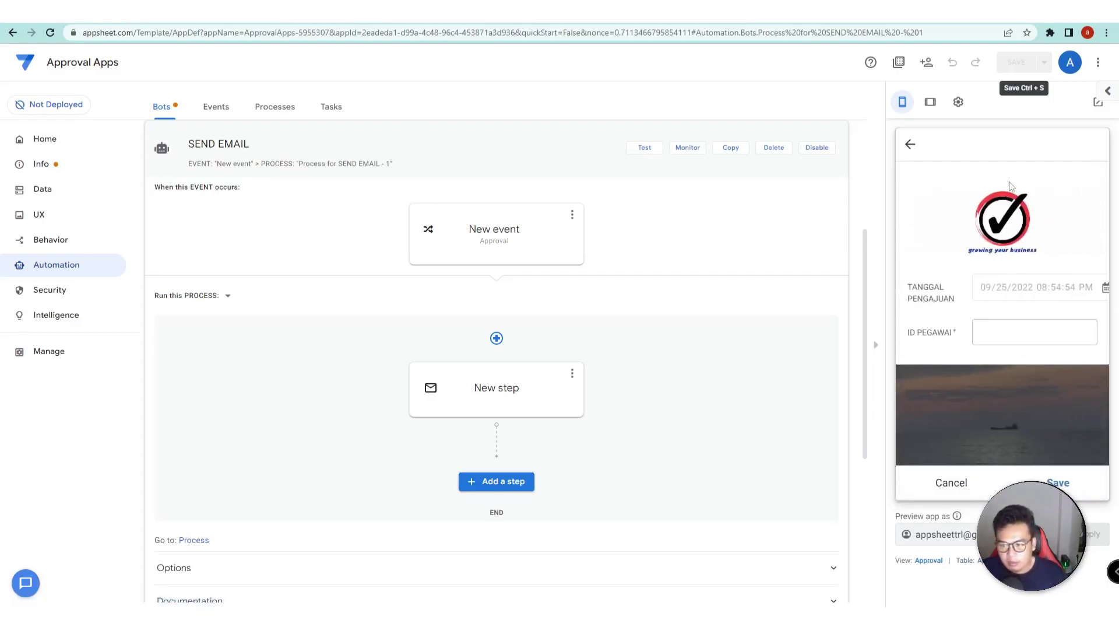
{"action": "left_click", "coordinate": [931, 103]}
{"action": "left_click", "coordinate": [865, 374]}
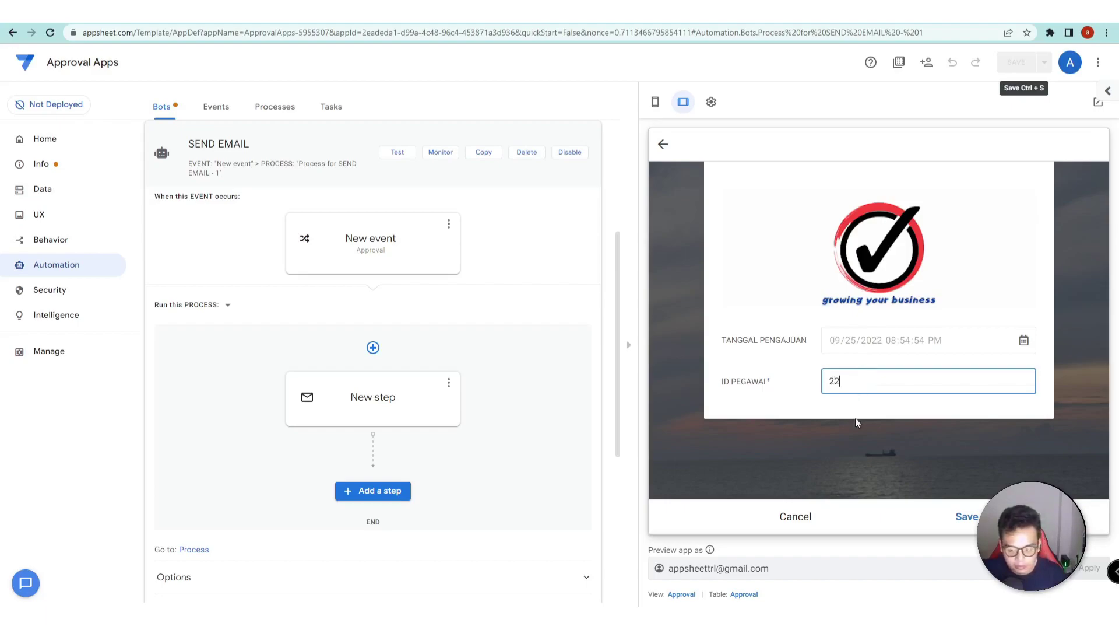
{"action": "type", "text": "22"}
{"action": "left_click", "coordinate": [923, 384]}
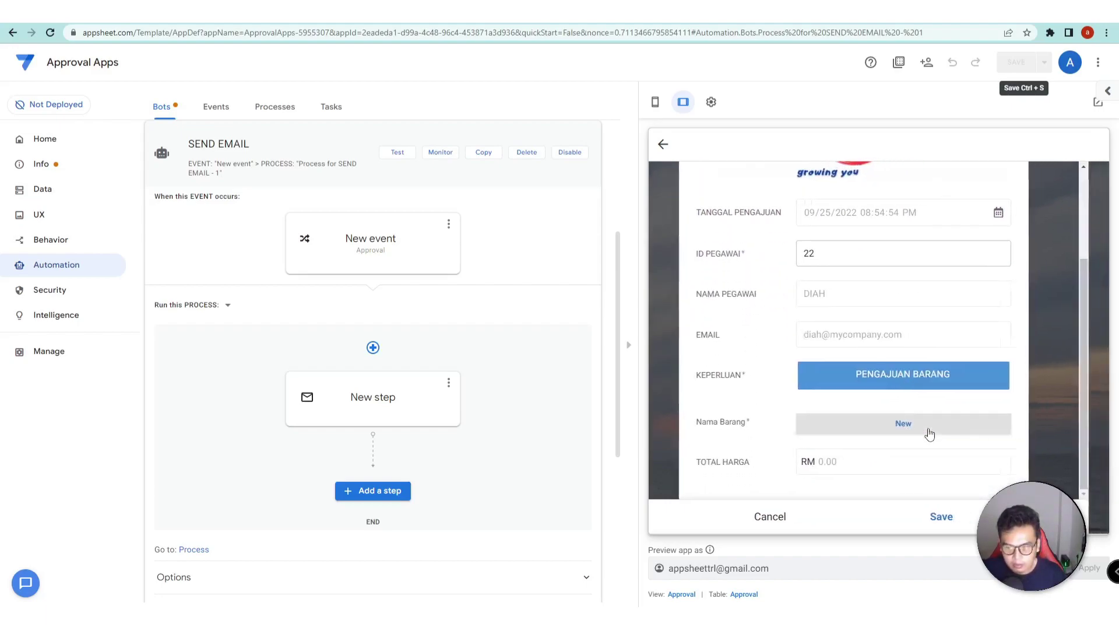
- Add a PENGGARIS item with price 6 and quantity 6
{"action": "left_click", "coordinate": [929, 430]}
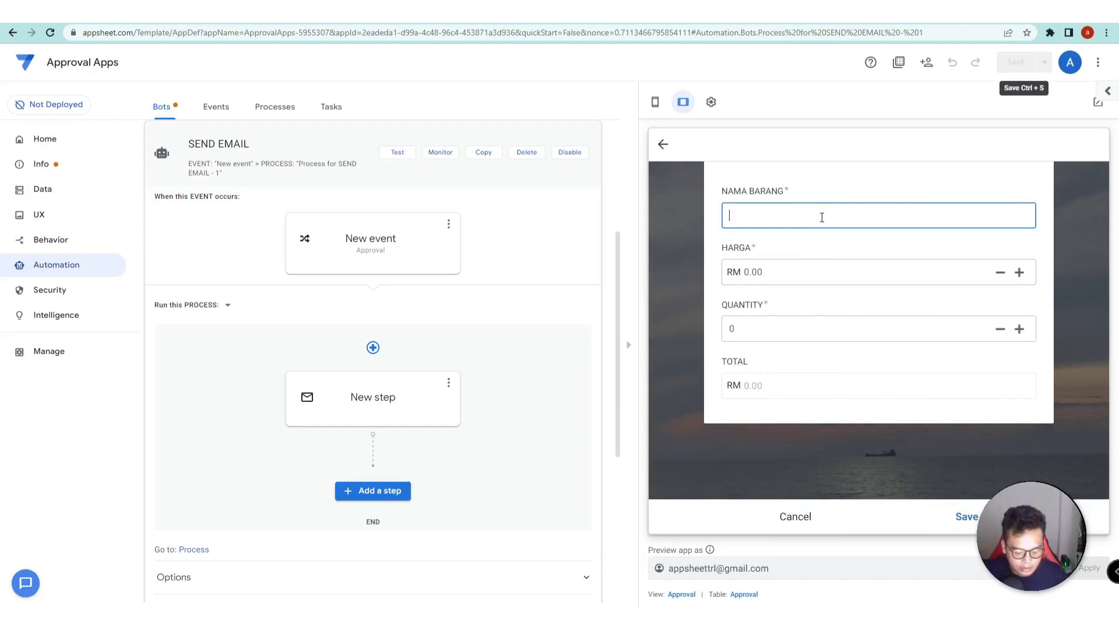
{"action": "type", "text": "PENGGARIS"}
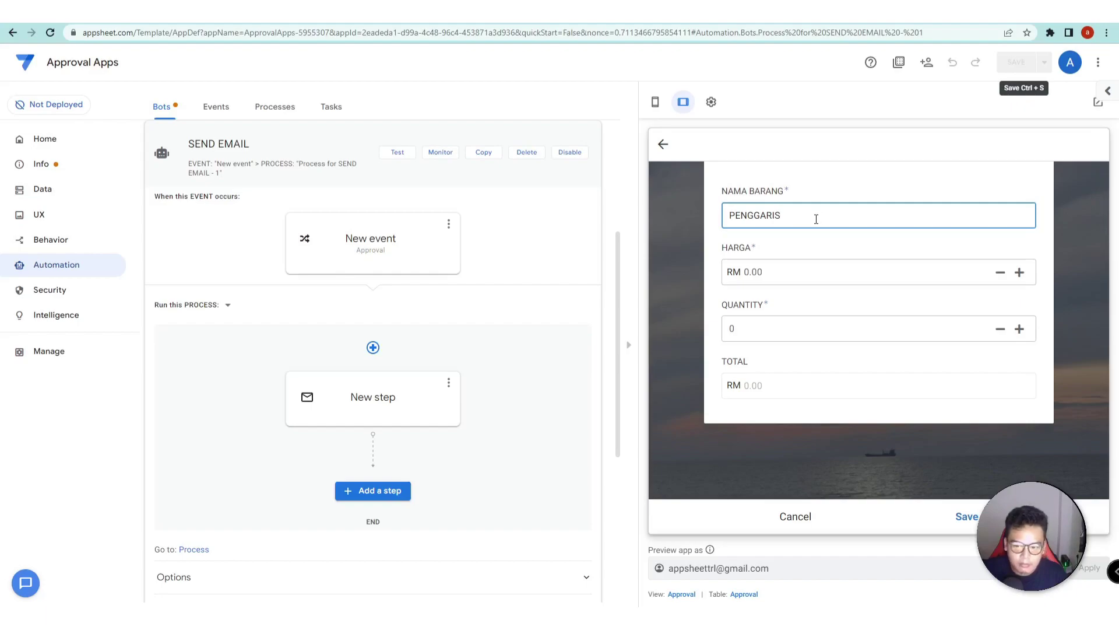
{"action": "left_click", "coordinate": [905, 272]}
{"action": "type", "text": "6"}
{"action": "left_click", "coordinate": [942, 331]}
{"action": "type", "text": "6"}
{"action": "left_click", "coordinate": [912, 370]}
{"action": "left_click", "coordinate": [968, 517]}
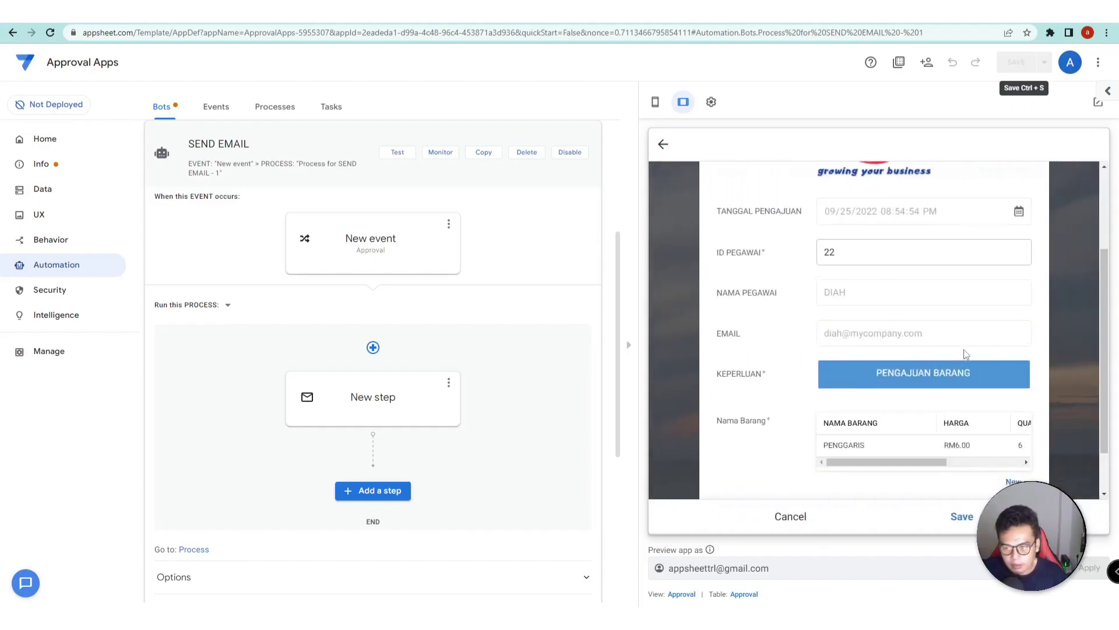
- Add a PENGHAPUS item with price 3 and quantity 3
{"action": "left_click", "coordinate": [1012, 425]}
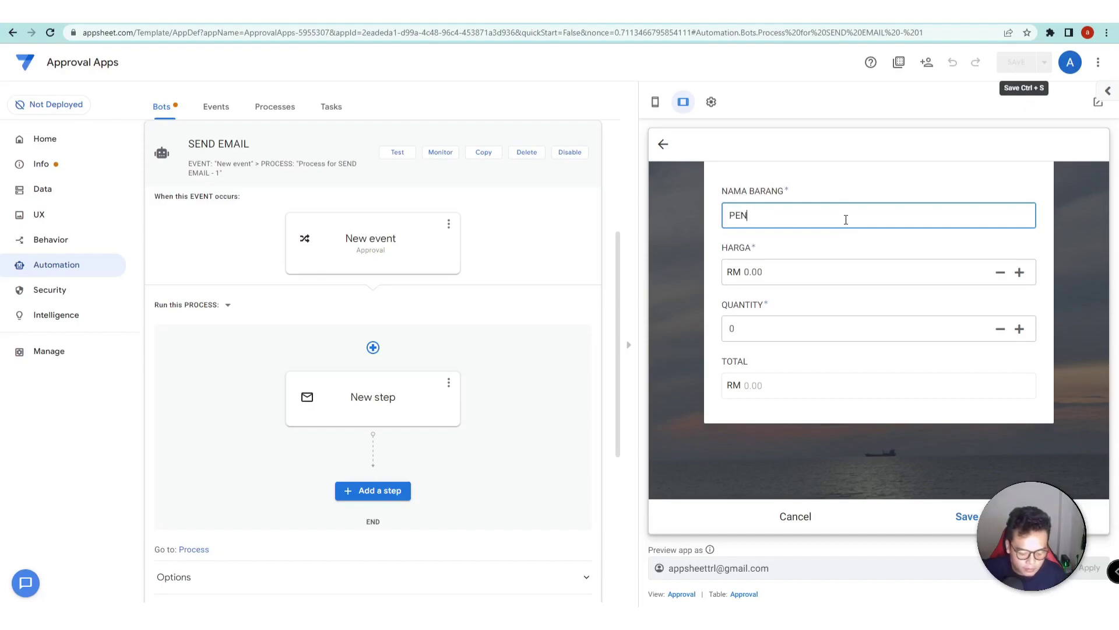
{"action": "left_click", "coordinate": [963, 272]}
{"action": "type", "text": "3"}
{"action": "left_click", "coordinate": [959, 327]}
{"action": "type", "text": "3"}
{"action": "left_click", "coordinate": [952, 392]}
{"action": "left_click", "coordinate": [968, 517]}
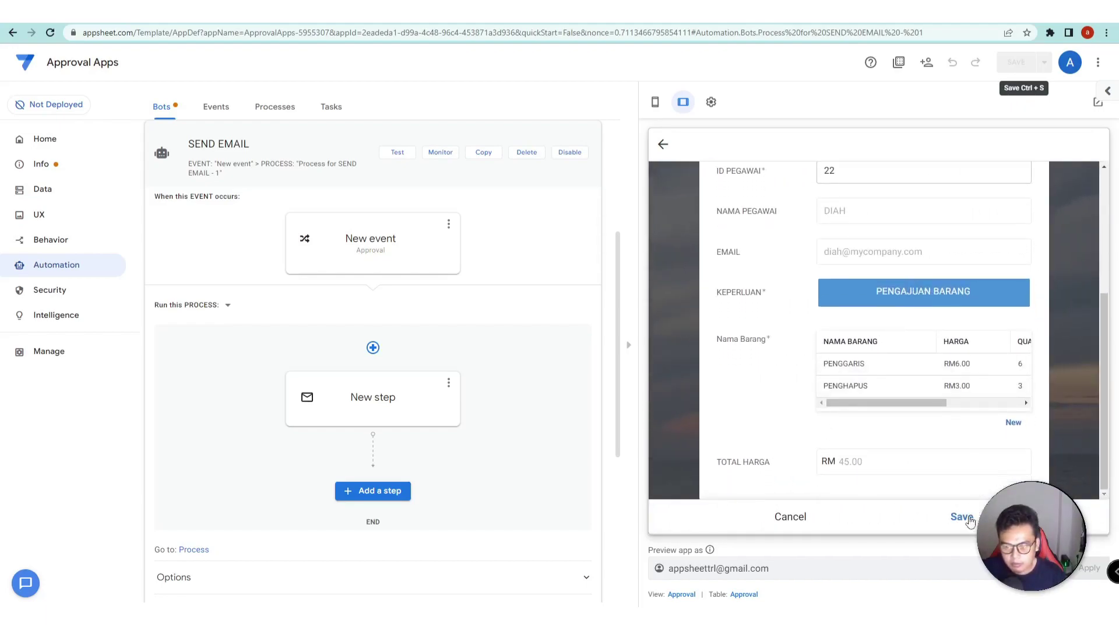
- Save the RM45.00 request and return to the manager's request list
{"action": "left_click", "coordinate": [971, 519]}
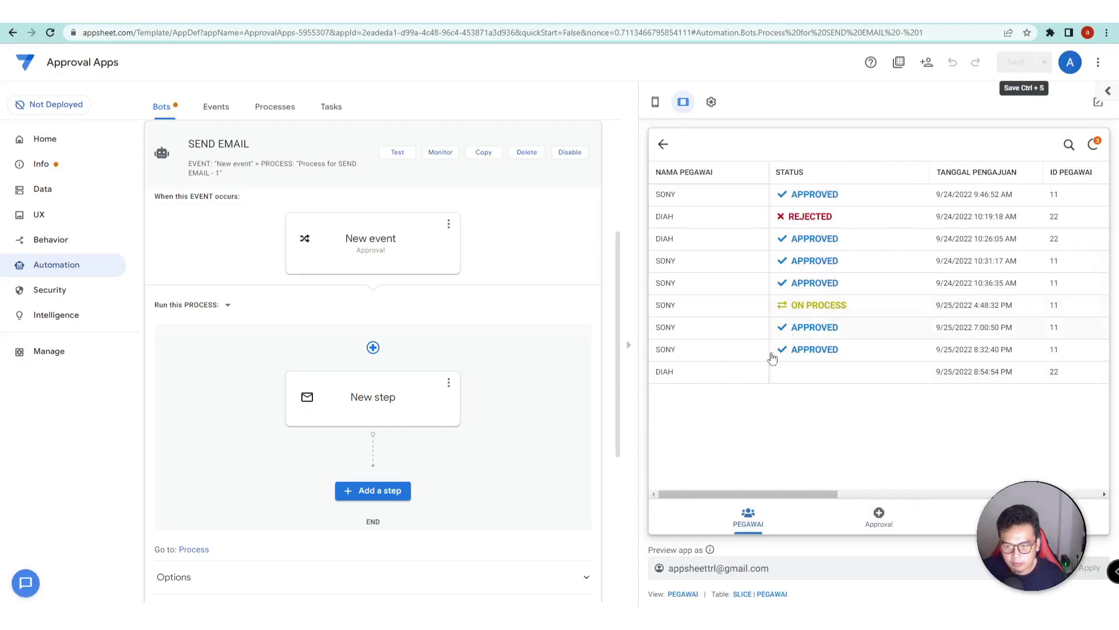
{"action": "left_click", "coordinate": [838, 380]}
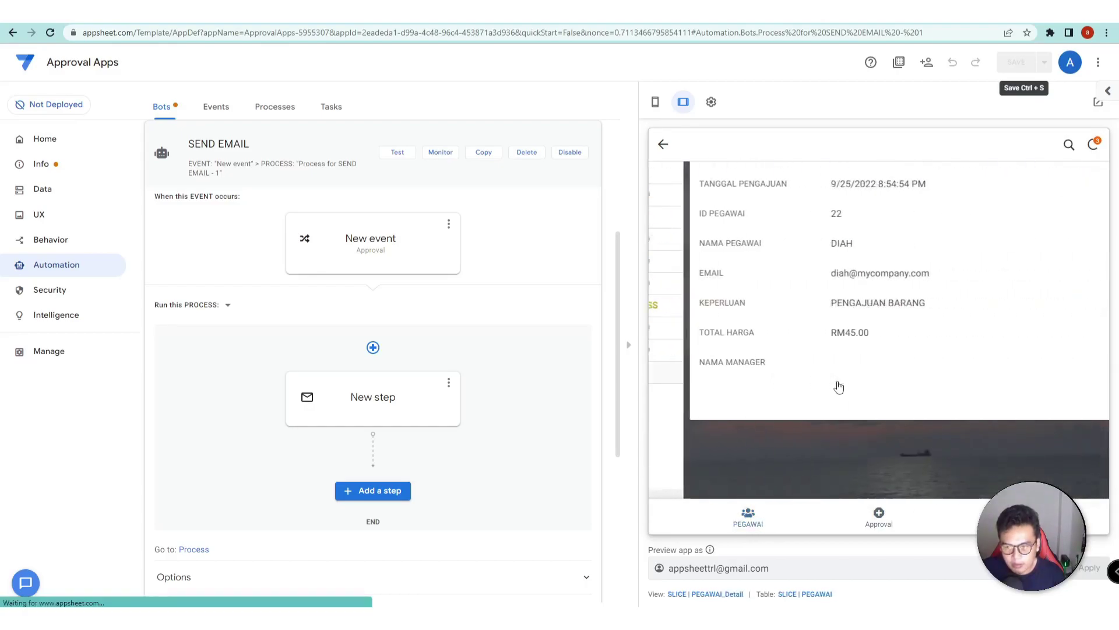
{"action": "left_click", "coordinate": [665, 146]}
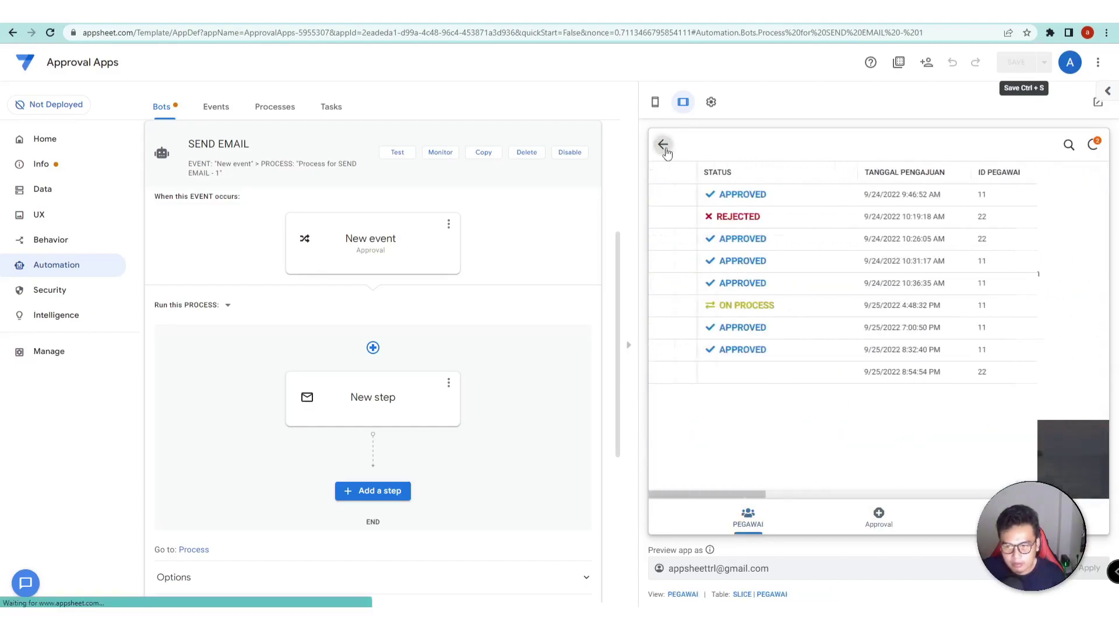
{"action": "left_click", "coordinate": [664, 144]}
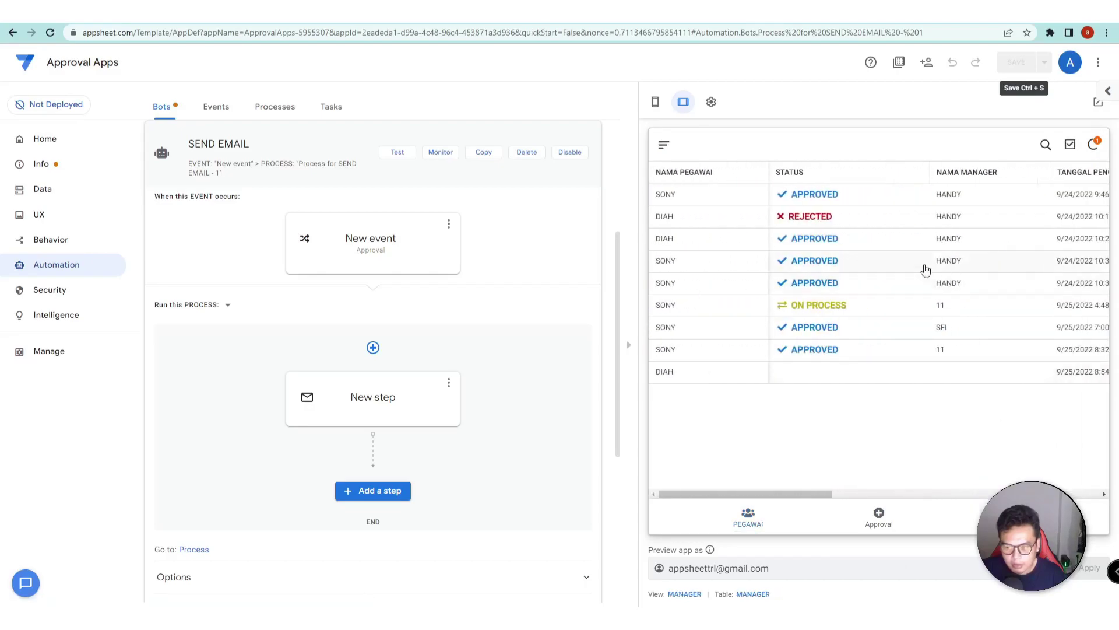
- Open the newest request in the manager view and mark it ON PROCESS
{"action": "left_click", "coordinate": [952, 380]}
{"action": "scroll", "coordinate": [881, 352], "scroll_direction": "down", "scroll_amount": 5}
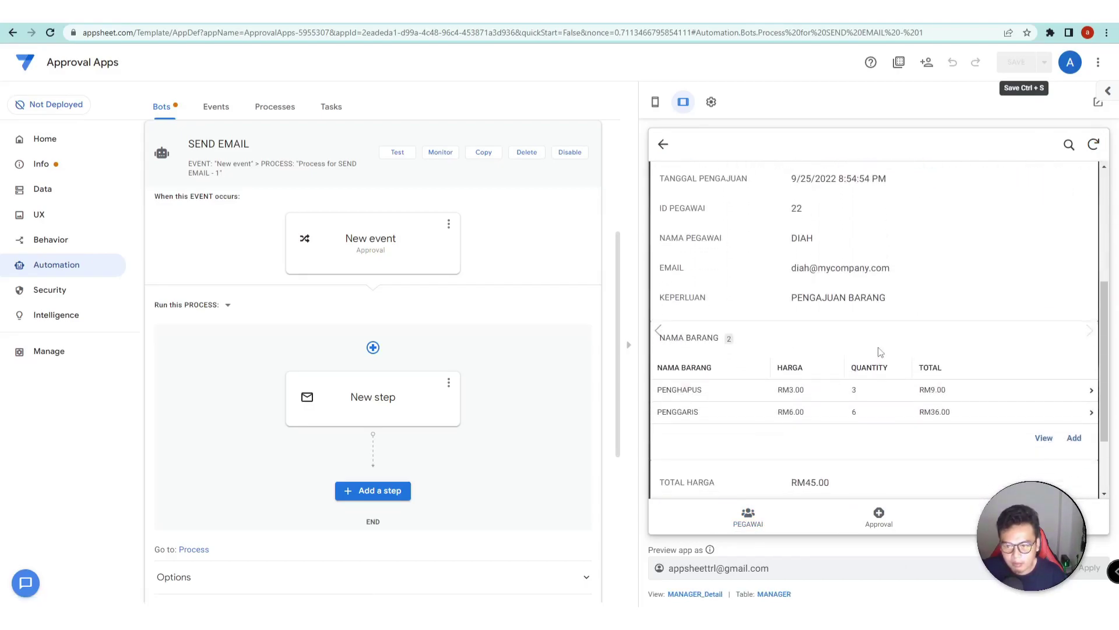
{"action": "scroll", "coordinate": [840, 355], "scroll_direction": "down", "scroll_amount": 3}
{"action": "scroll", "coordinate": [864, 351], "scroll_direction": "up", "scroll_amount": 4}
{"action": "scroll", "coordinate": [864, 356], "scroll_direction": "down", "scroll_amount": 5}
{"action": "scroll", "coordinate": [869, 373], "scroll_direction": "up", "scroll_amount": 8}
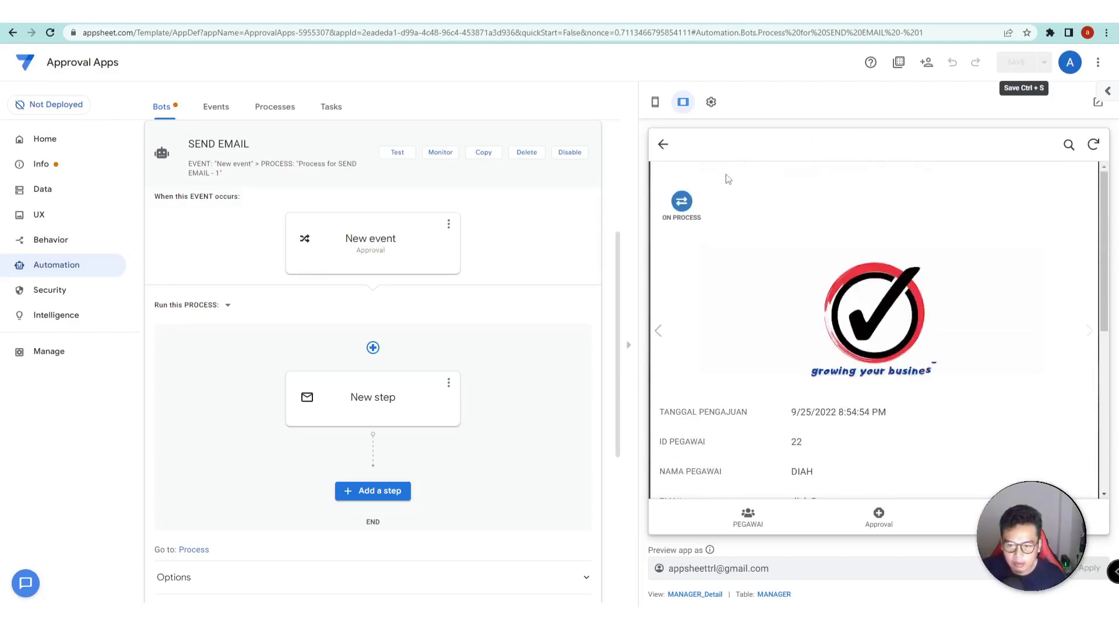
{"action": "left_click", "coordinate": [681, 203]}
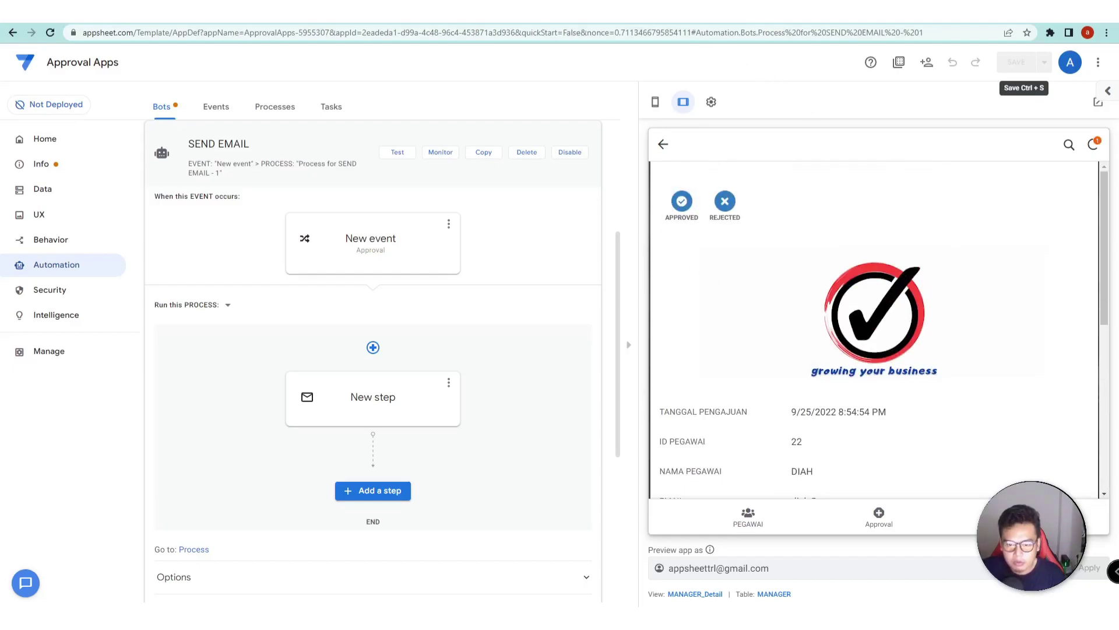
- Open the newest Approval Apps Notification in the Gmail inbox showing the RM45,00 proposal
{"action": "left_click", "coordinate": [548, 12]}
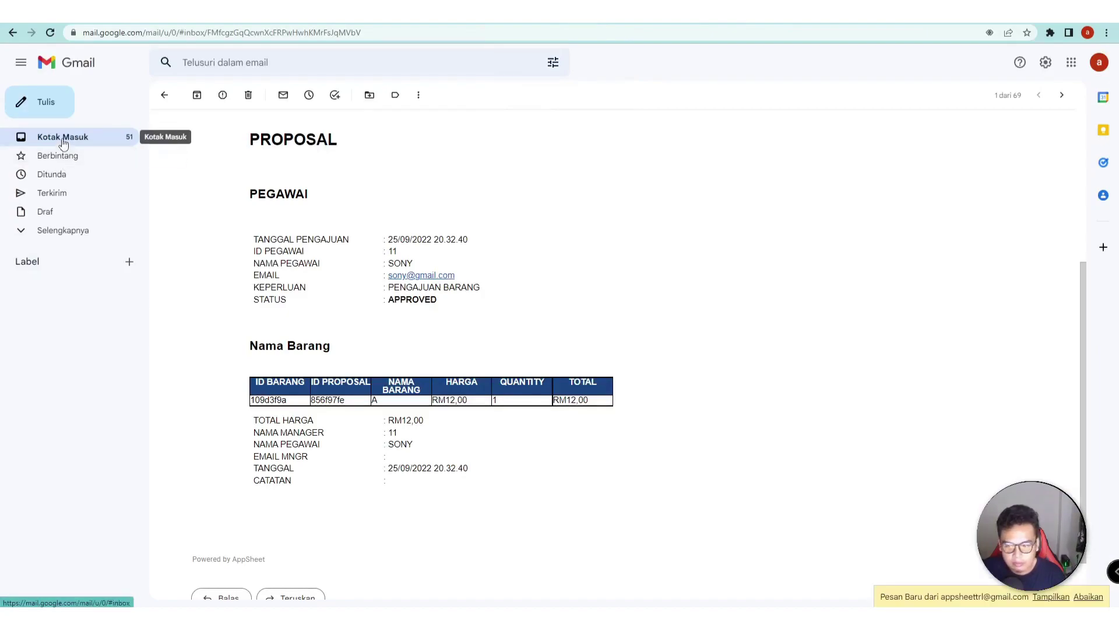
{"action": "left_click", "coordinate": [63, 143]}
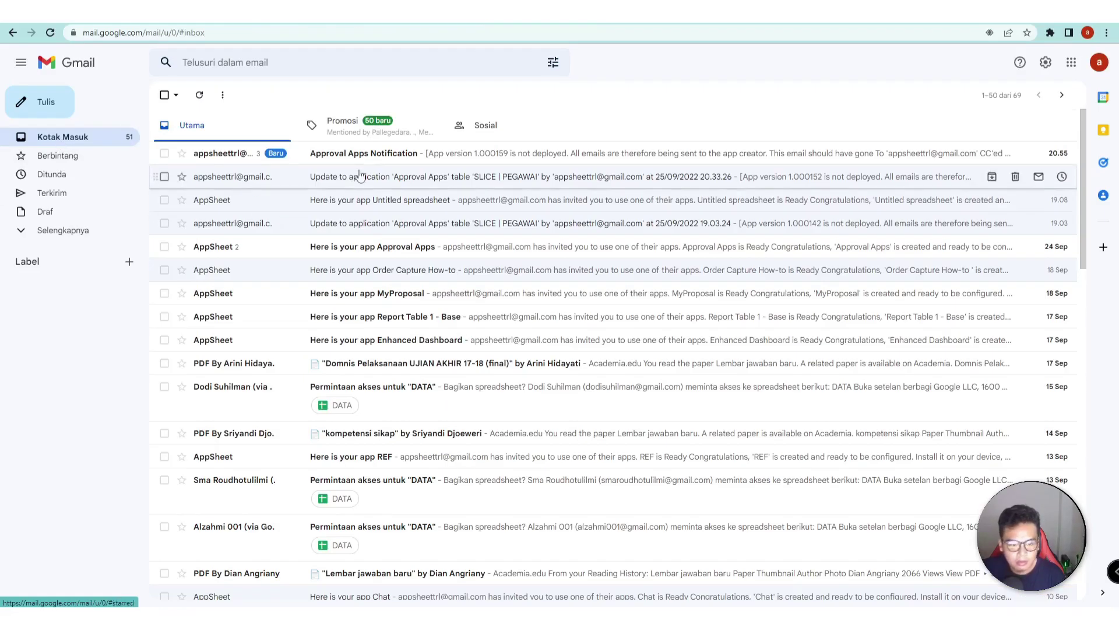
{"action": "left_click", "coordinate": [350, 155]}
{"action": "scroll", "coordinate": [430, 390], "scroll_direction": "down", "scroll_amount": 4}
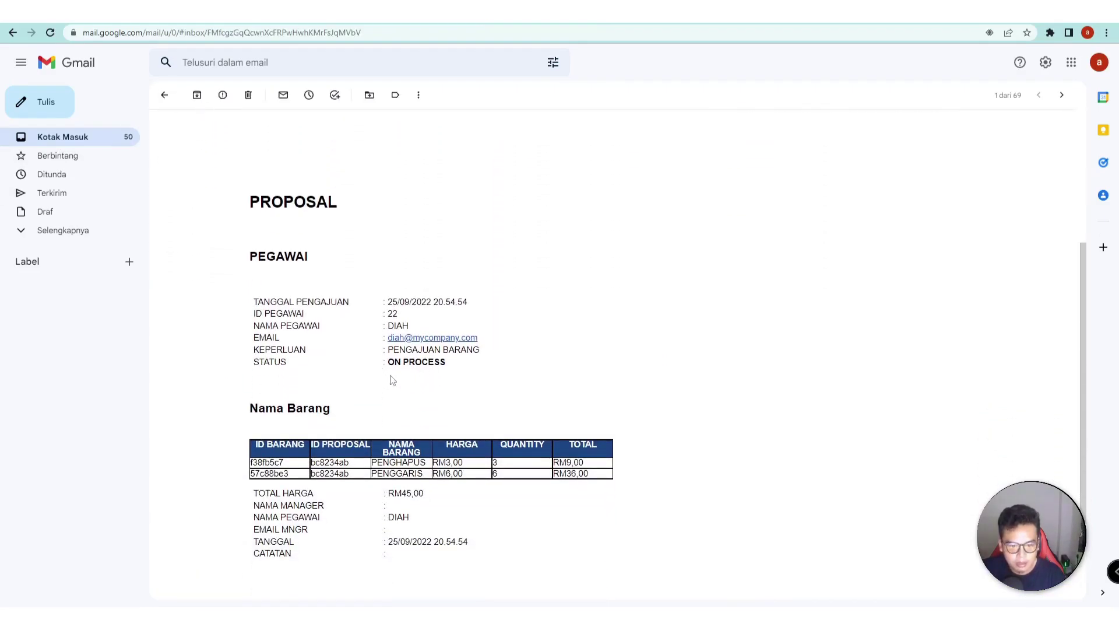
{"action": "scroll", "coordinate": [408, 367], "scroll_direction": "down", "scroll_amount": 1}
- Highlight the ON PROCESS status and EMAIL MNGR line, then return to AppSheet
{"action": "left_click_drag", "start_coordinate": [452, 313], "coordinate": [395, 309]}
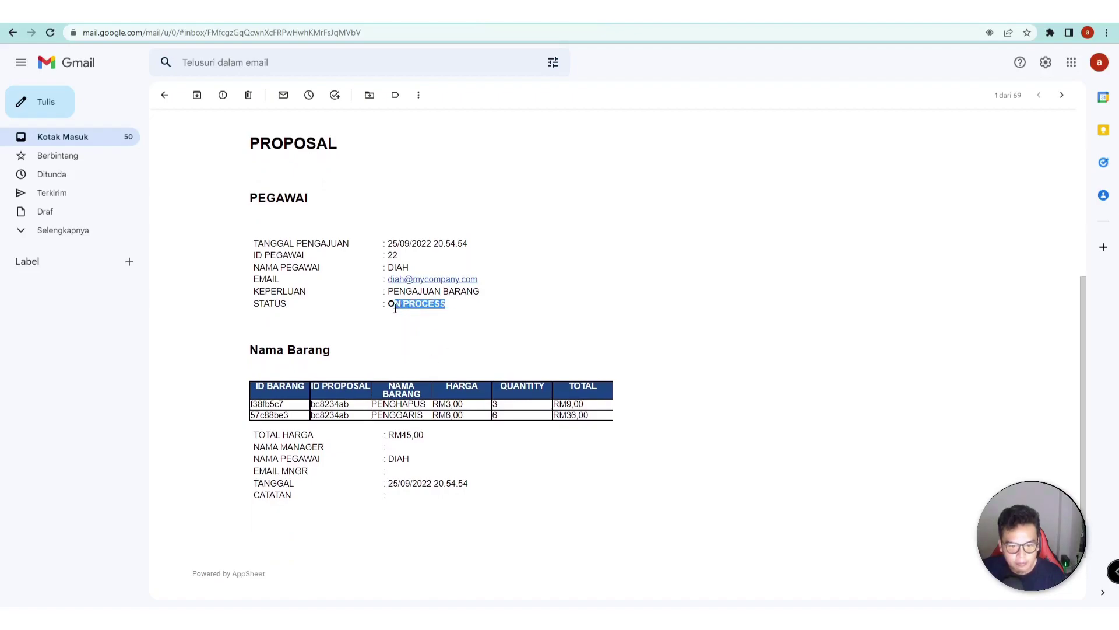
{"action": "double_click", "coordinate": [283, 304]}
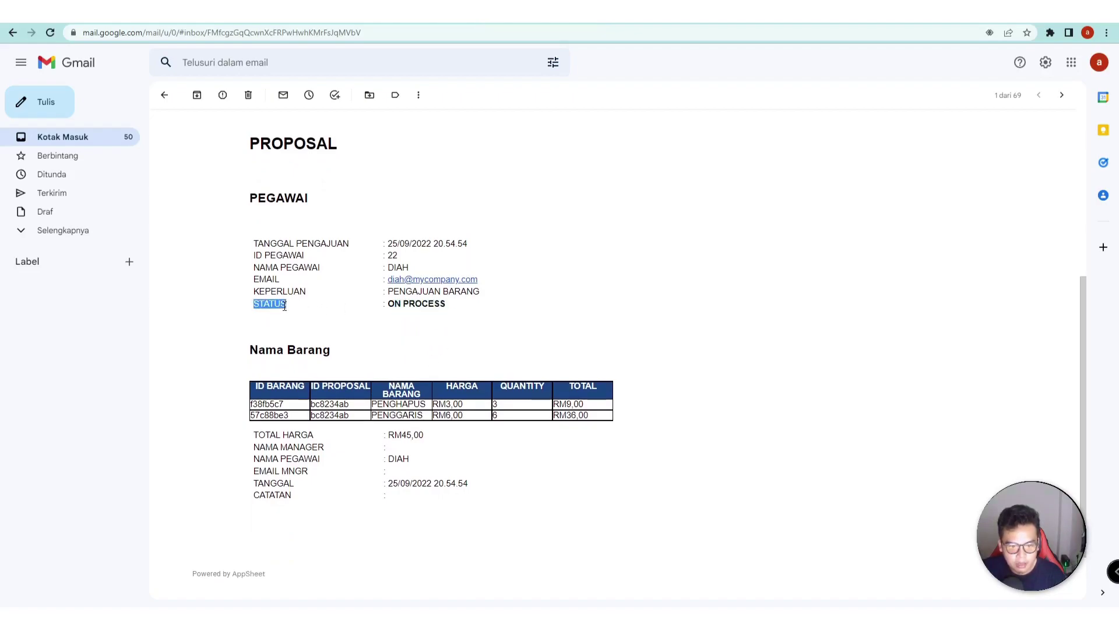
{"action": "left_click_drag", "start_coordinate": [450, 313], "coordinate": [401, 310]}
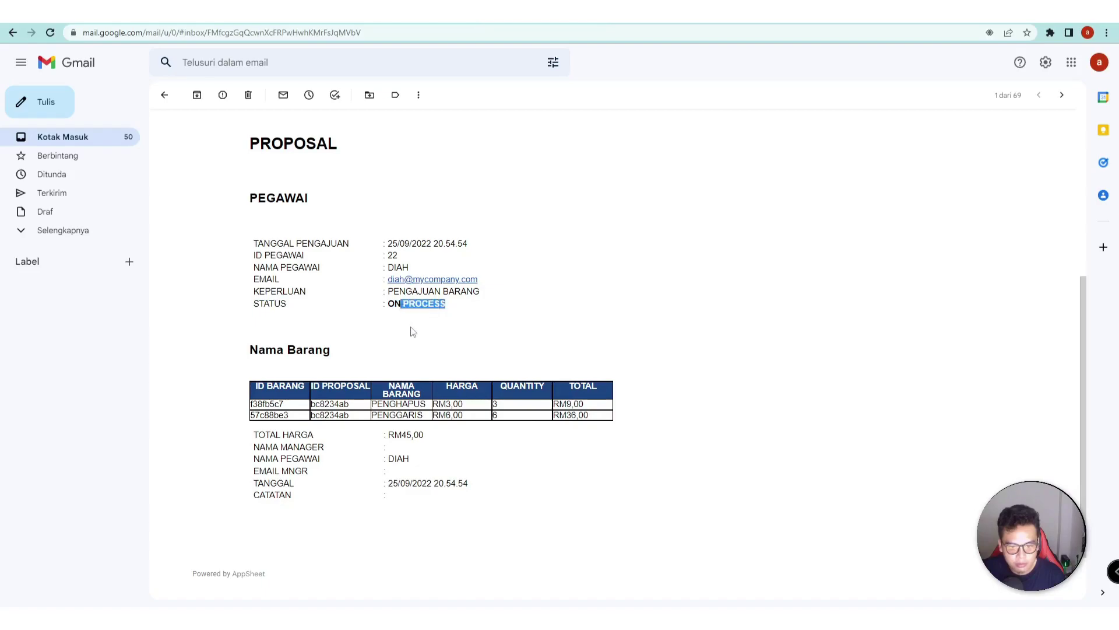
{"action": "left_click_drag", "start_coordinate": [254, 475], "coordinate": [295, 473]}
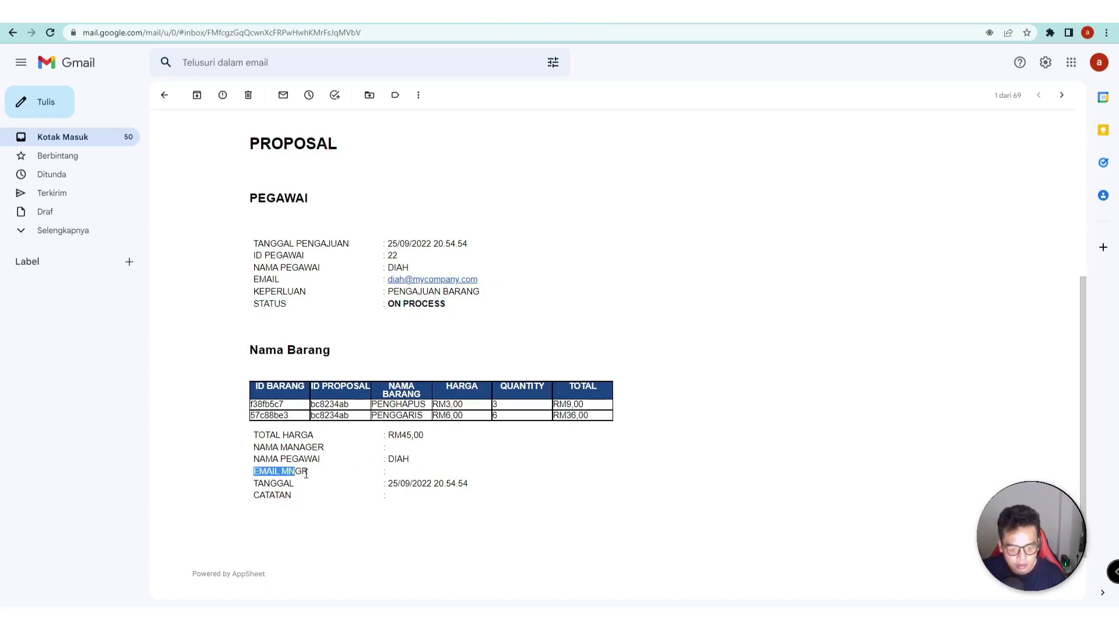
{"action": "key", "text": "ctrl+Tab"}
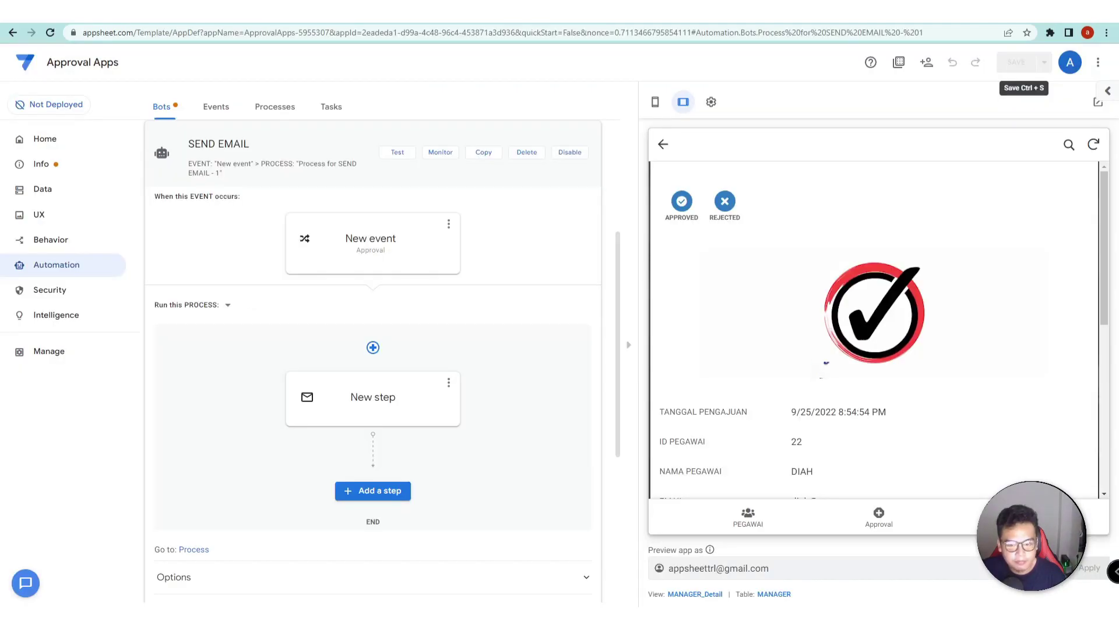
- Approve the request, entering the manager's name and the note DISETUJUI OLEH PERUSAHAAN
{"action": "left_click", "coordinate": [682, 208]}
{"action": "left_click", "coordinate": [946, 351]}
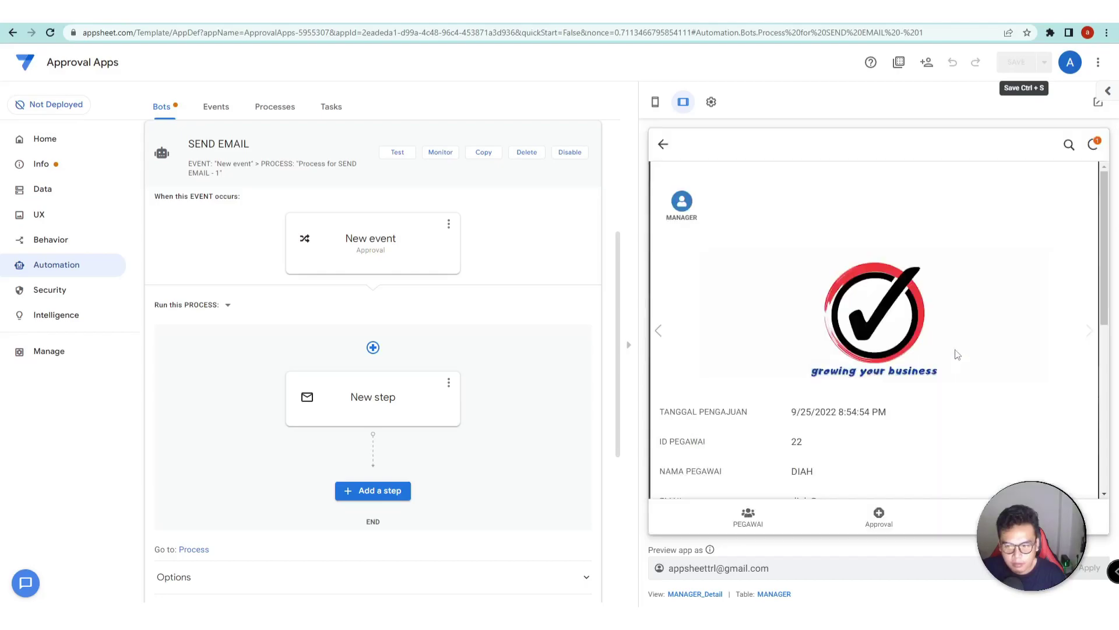
{"action": "left_click", "coordinate": [1053, 201]}
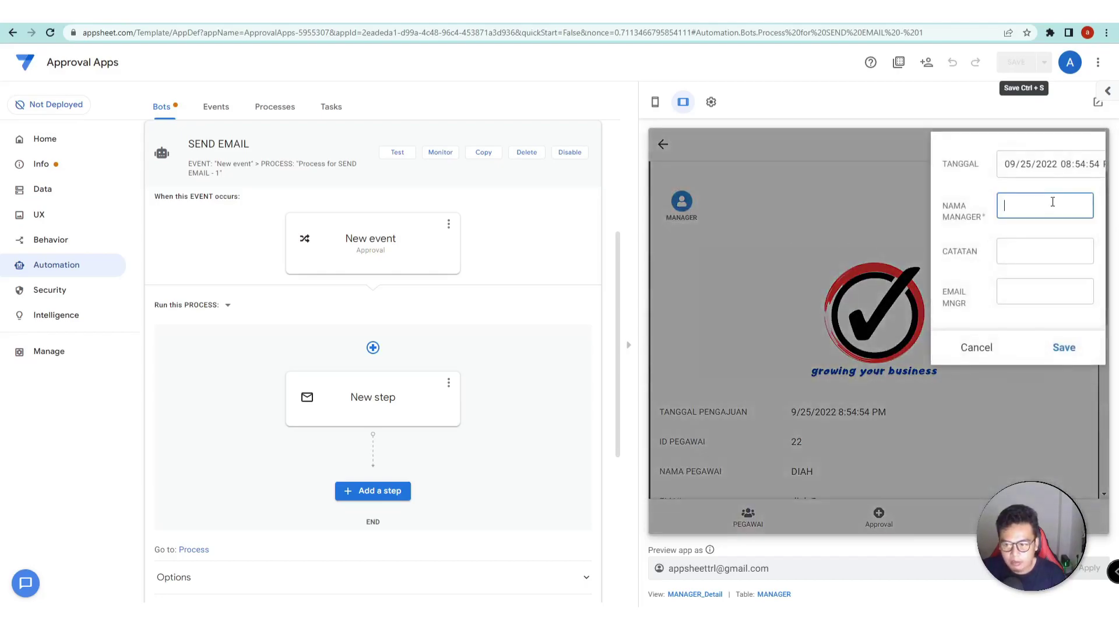
{"action": "type", "text": "HA"}
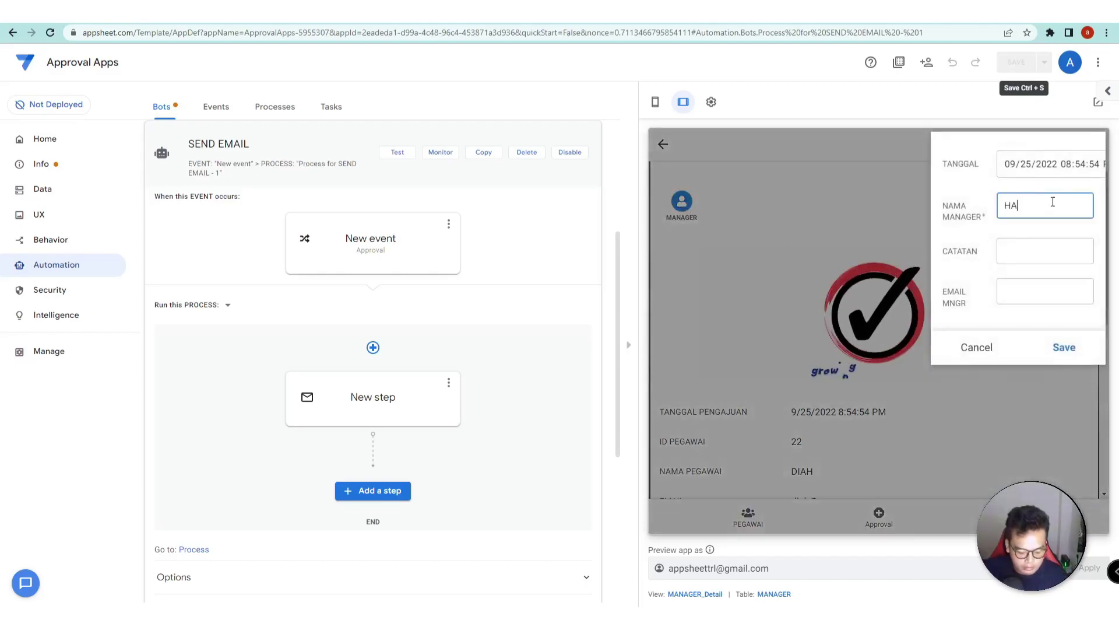
{"action": "type", "text": "NDY"}
{"action": "left_click", "coordinate": [1037, 252]}
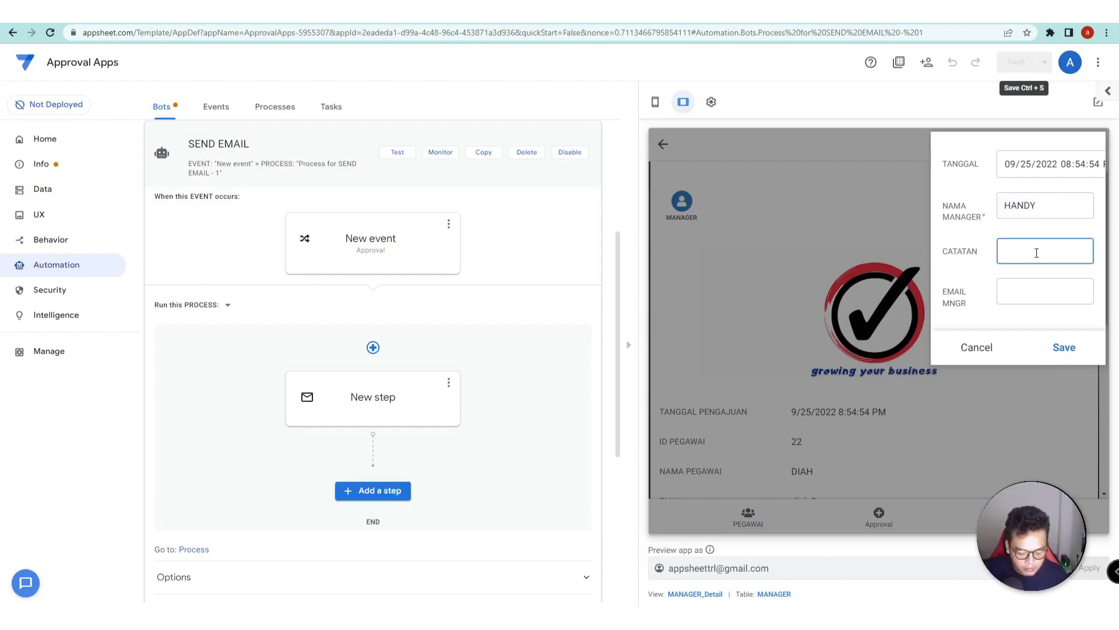
{"action": "type", "text": "DISETUJUI OLEH"}
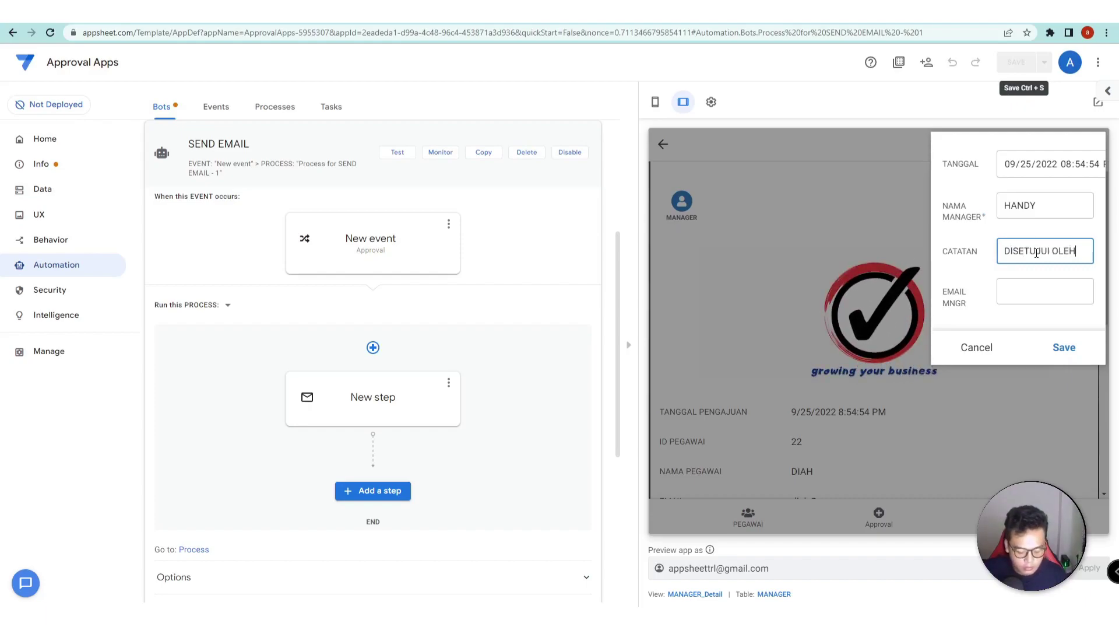
{"action": "type", "text": " PER"}
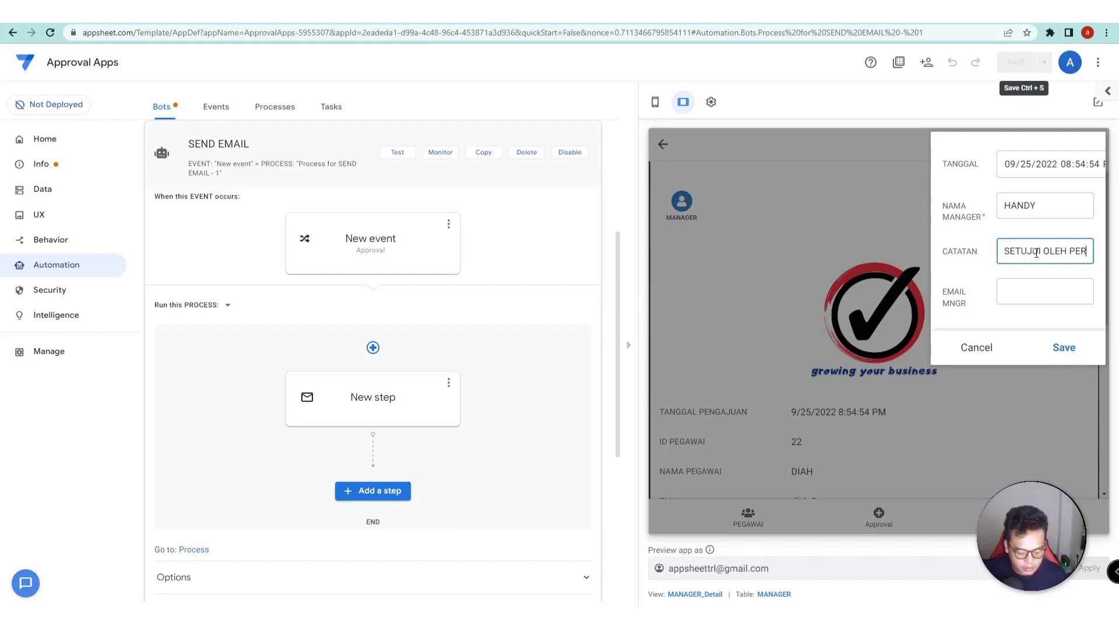
{"action": "type", "text": "USAHAAN"}
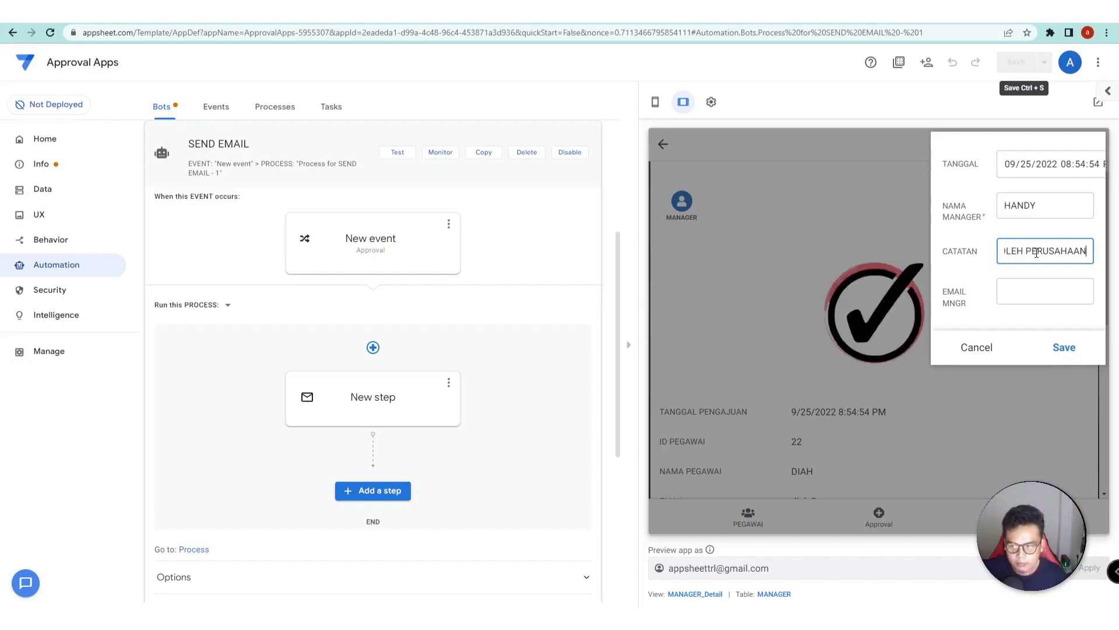
- Enter the manager's e-mail address and save the approval details
{"action": "left_click", "coordinate": [1047, 288]}
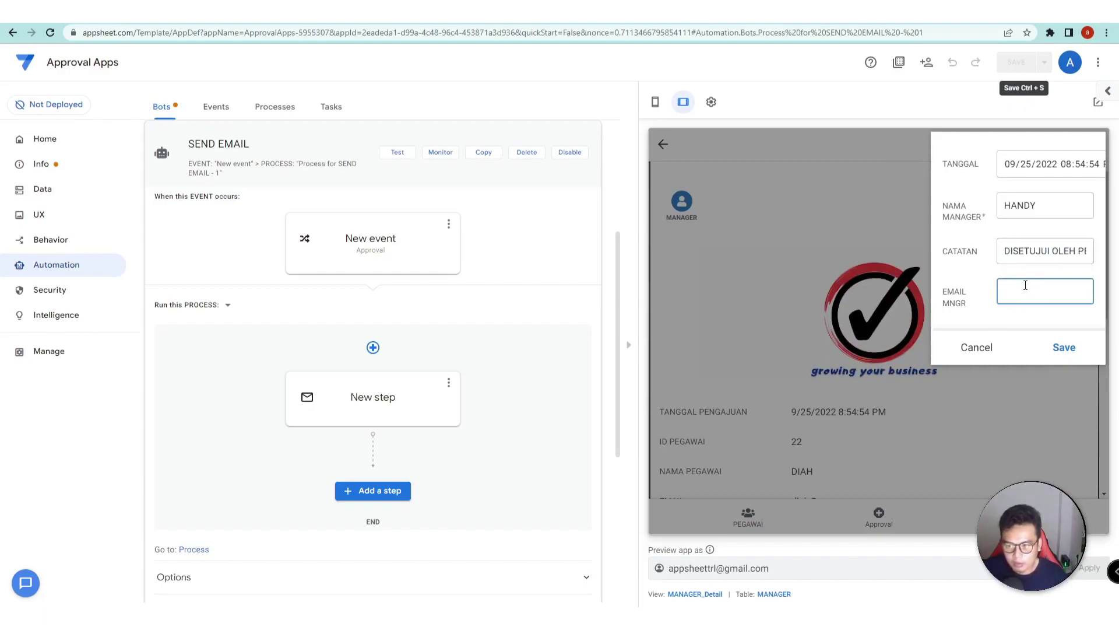
{"action": "key", "text": "Caps_Lock"}
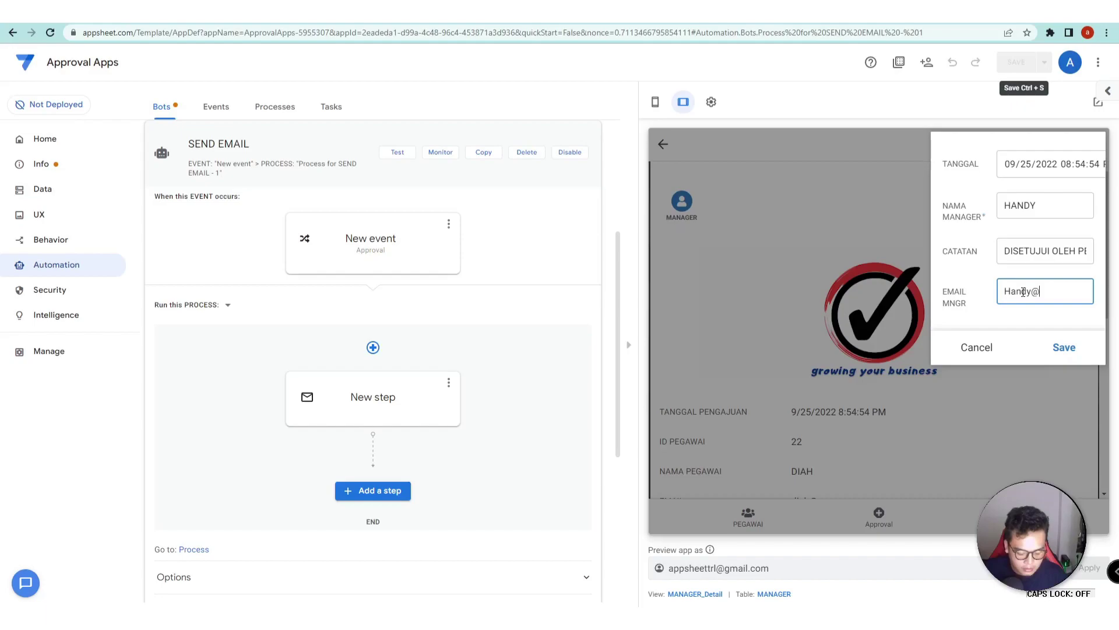
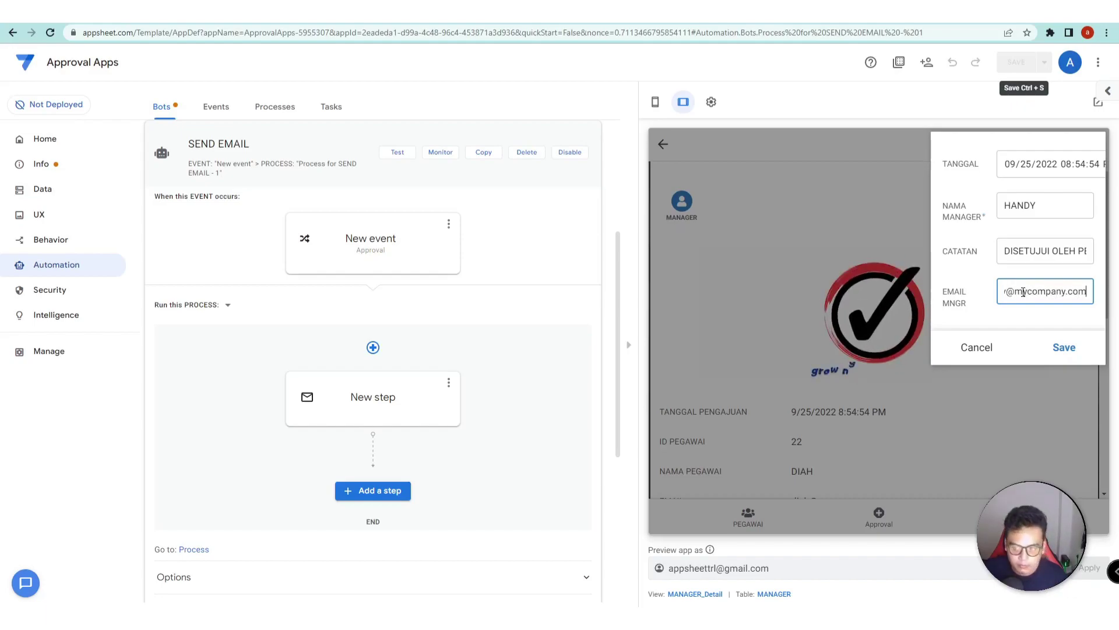
{"action": "left_click", "coordinate": [1063, 348]}
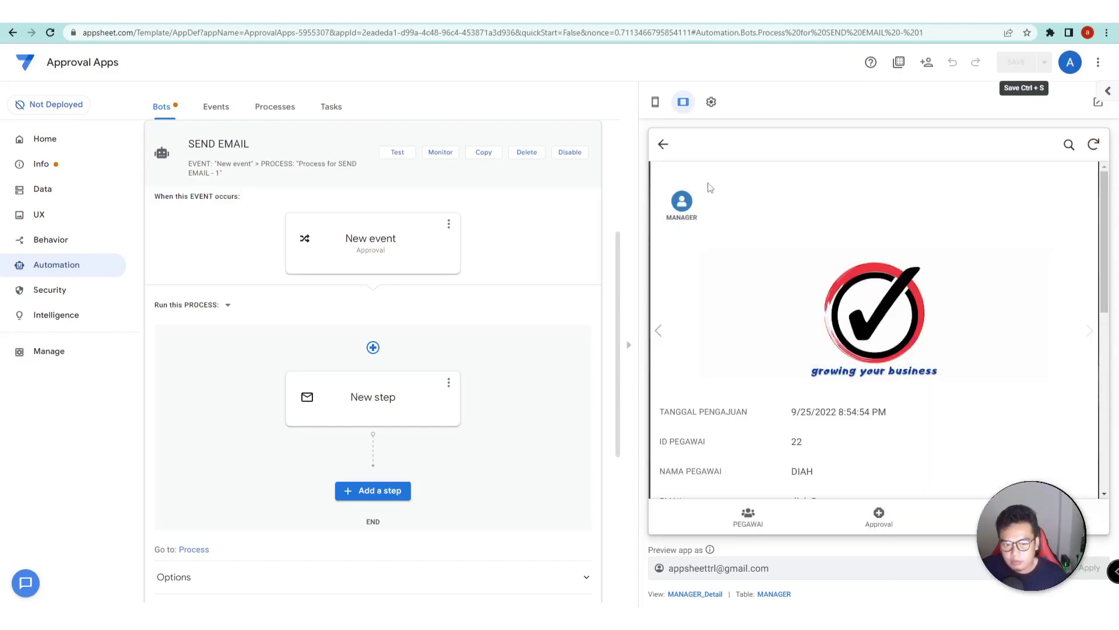
{"action": "left_click", "coordinate": [529, 12]}
- Open the new Approval Apps Notification from the inbox and expand its trimmed content
{"action": "left_click", "coordinate": [82, 142]}
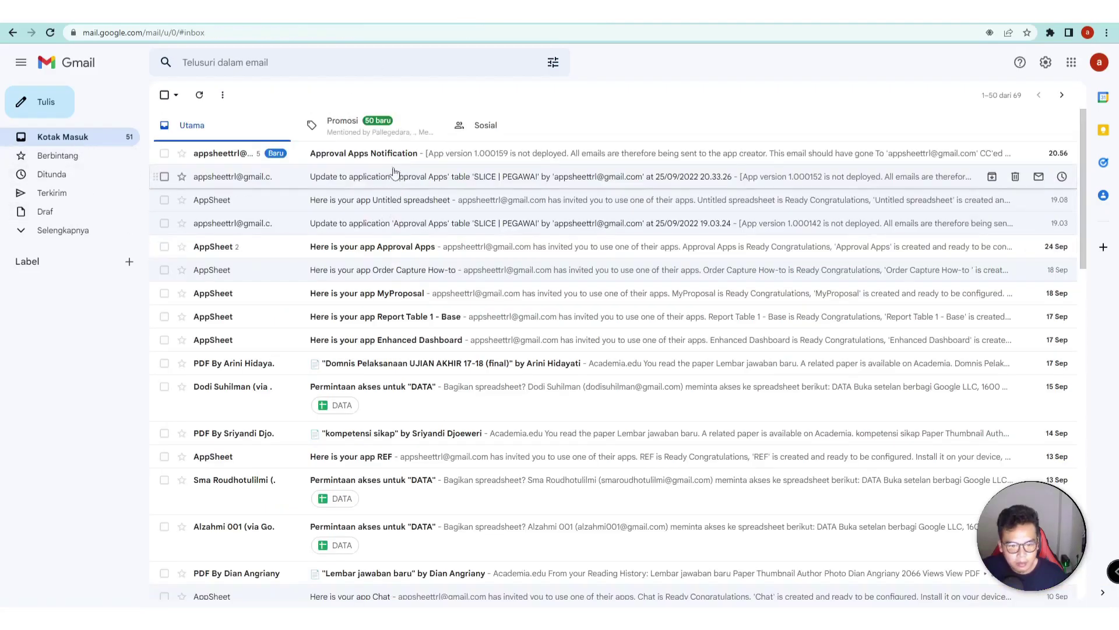
{"action": "left_click", "coordinate": [353, 156]}
{"action": "scroll", "coordinate": [302, 274], "scroll_direction": "down", "scroll_amount": 4}
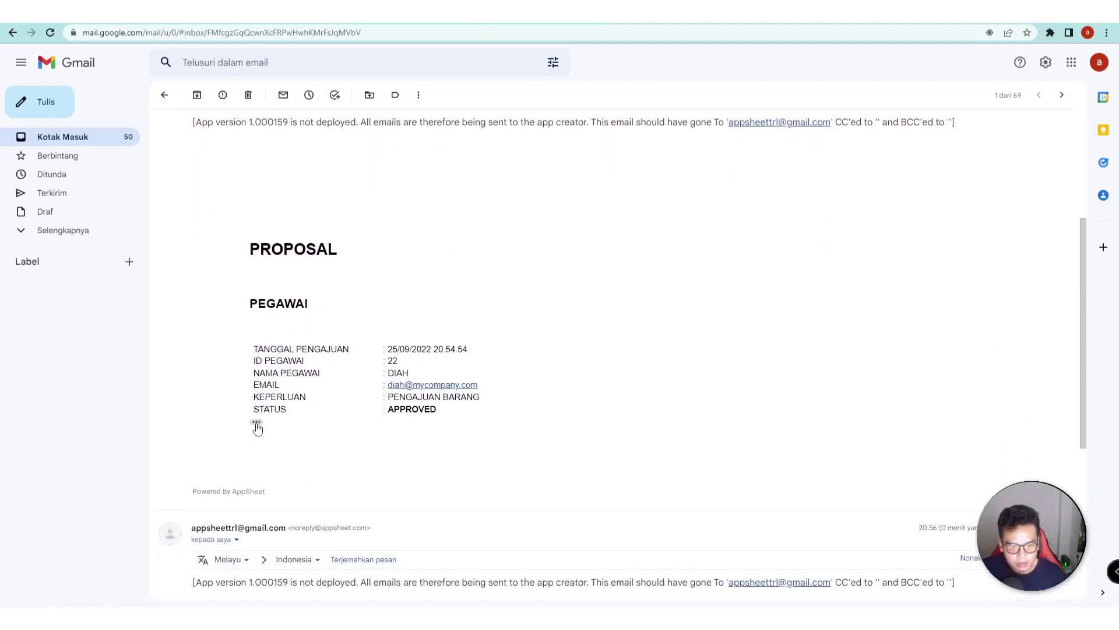
{"action": "left_click", "coordinate": [257, 422]}
{"action": "scroll", "coordinate": [436, 401], "scroll_direction": "down", "scroll_amount": 4}
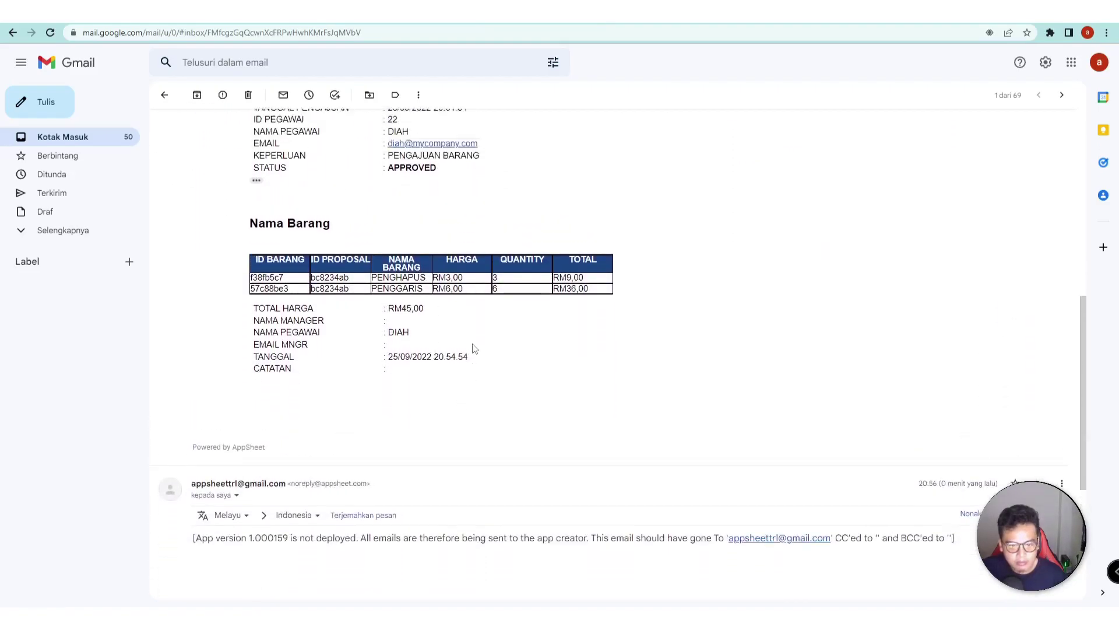
{"action": "scroll", "coordinate": [472, 347], "scroll_direction": "up", "scroll_amount": 1}
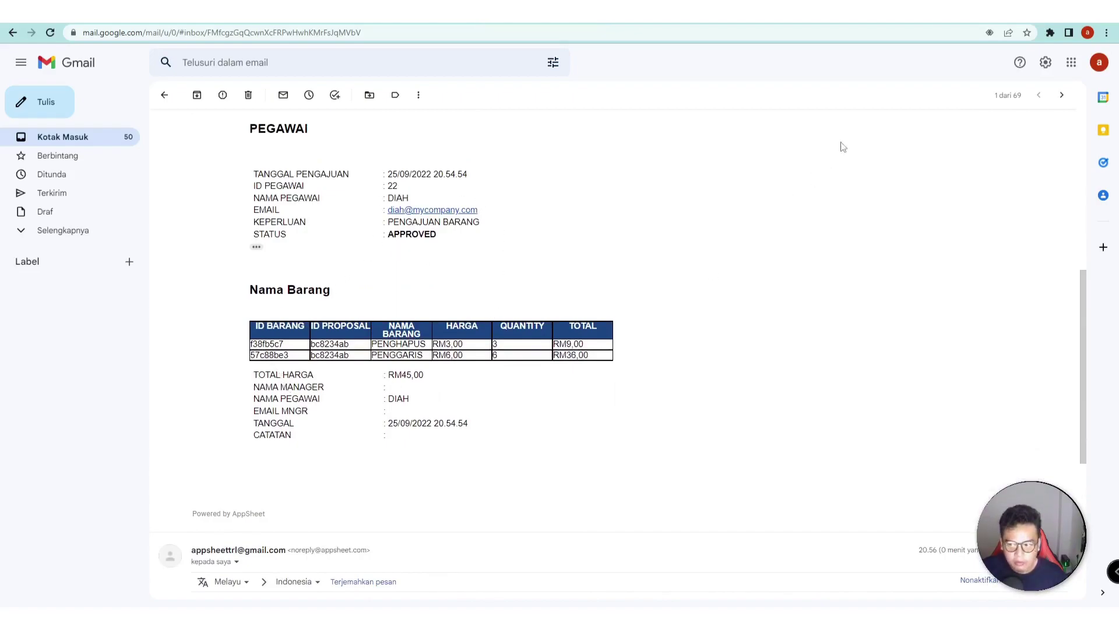
- Reload Gmail to view the APPROVED proposal with manager details and RM45,00, then return to AppSheet
{"action": "left_click", "coordinate": [231, 34]}
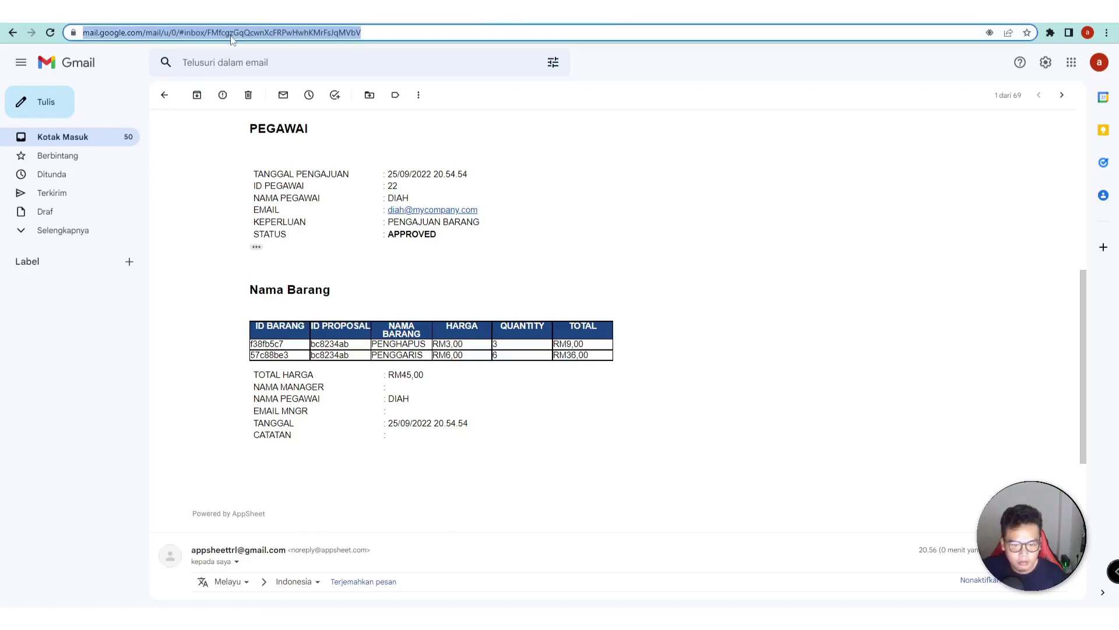
{"action": "key", "text": "Return"}
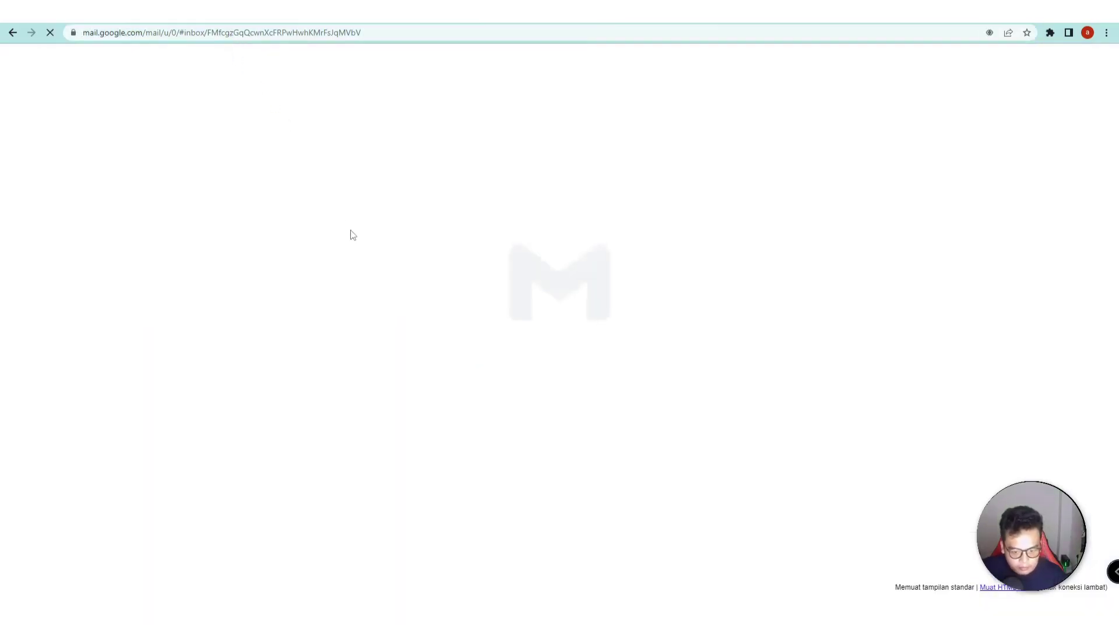
{"action": "scroll", "coordinate": [354, 263], "scroll_direction": "down", "scroll_amount": 1}
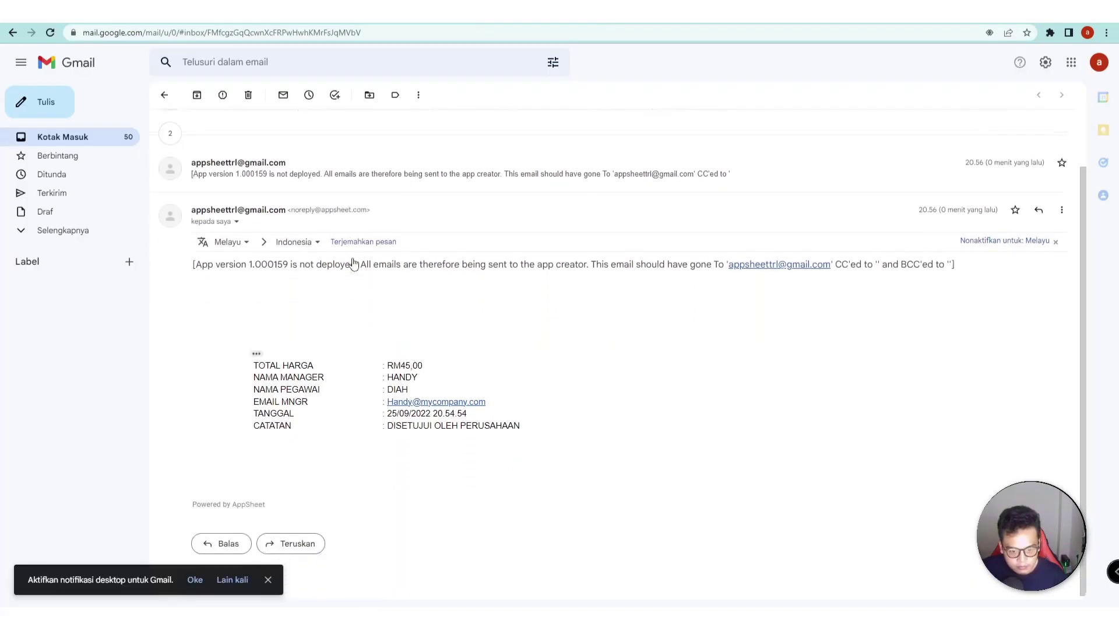
{"action": "left_click", "coordinate": [257, 350]}
{"action": "scroll", "coordinate": [375, 401], "scroll_direction": "down", "scroll_amount": 5}
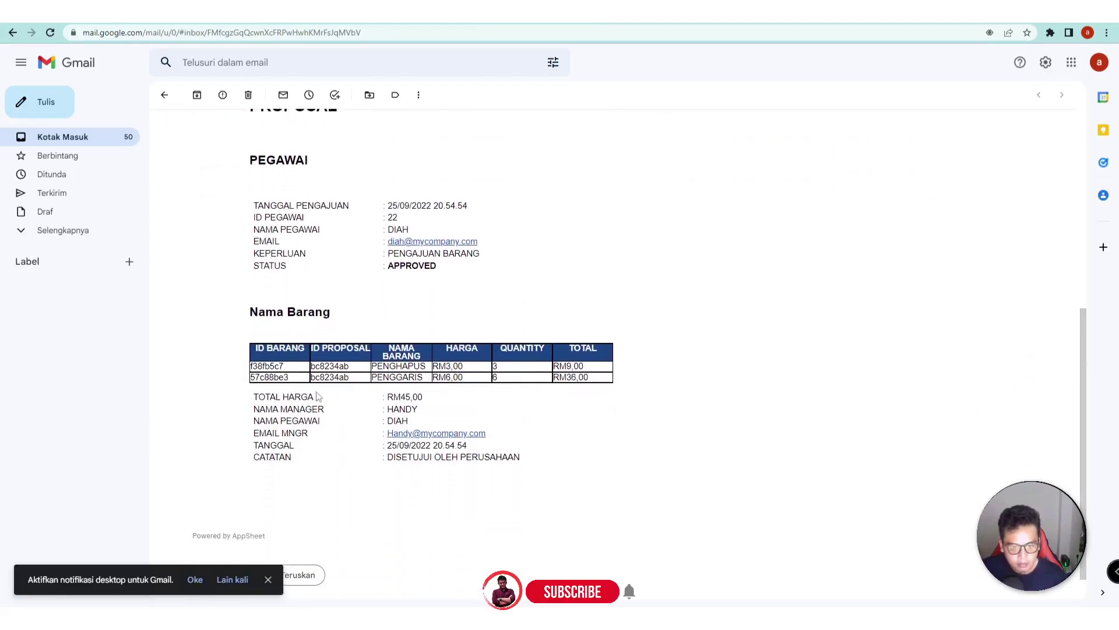
{"action": "scroll", "coordinate": [410, 427], "scroll_direction": "up", "scroll_amount": 1}
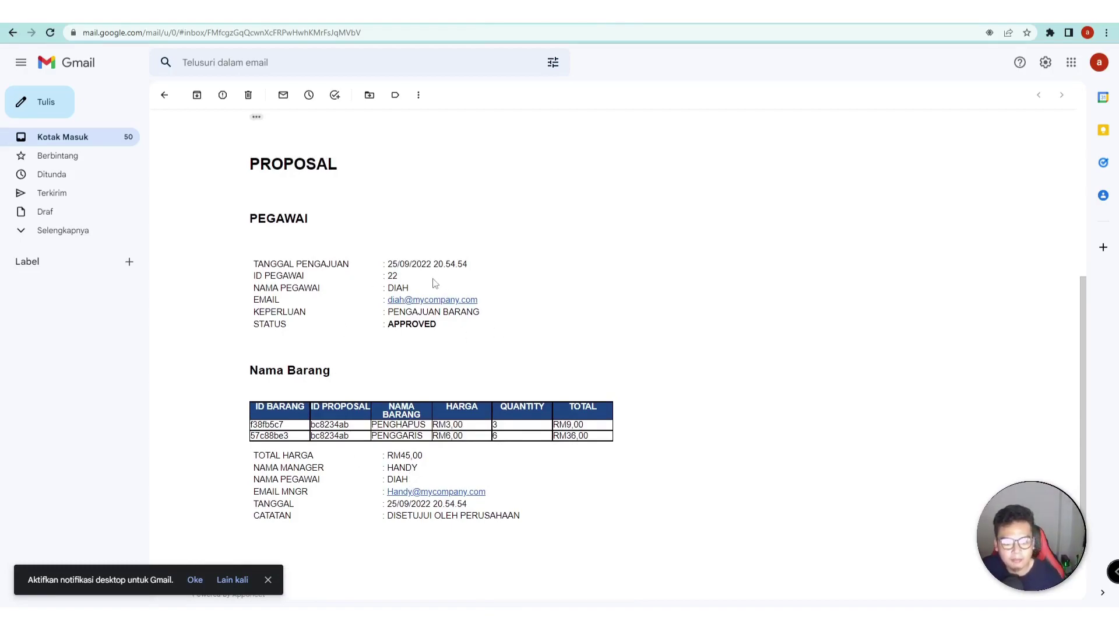
{"action": "scroll", "coordinate": [342, 362], "scroll_direction": "down", "scroll_amount": 1}
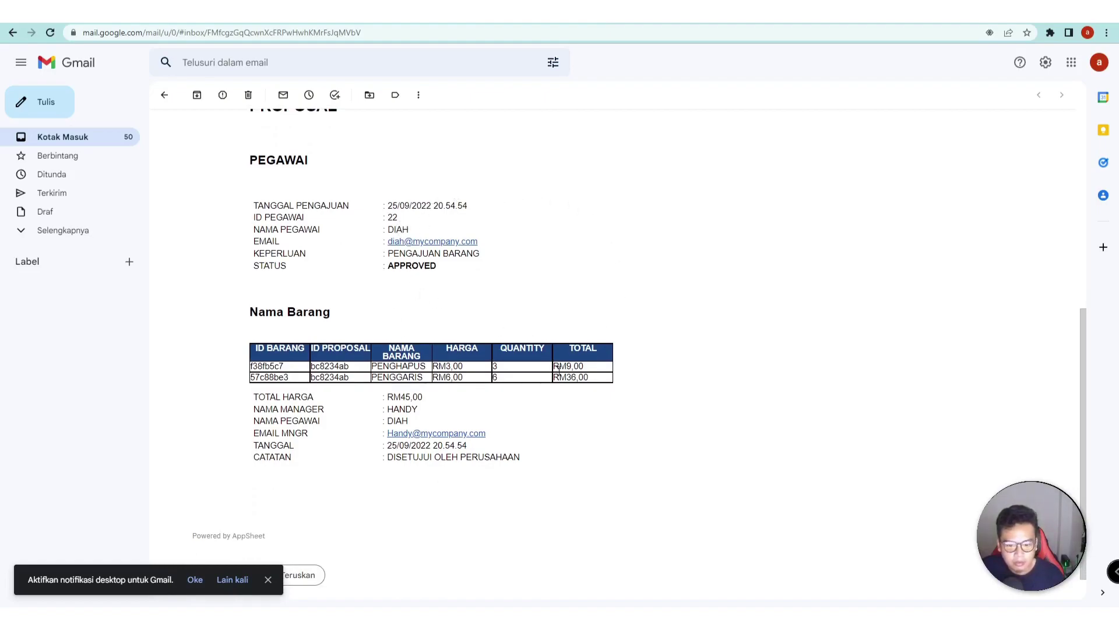
{"action": "scroll", "coordinate": [495, 300], "scroll_direction": "up", "scroll_amount": 1}
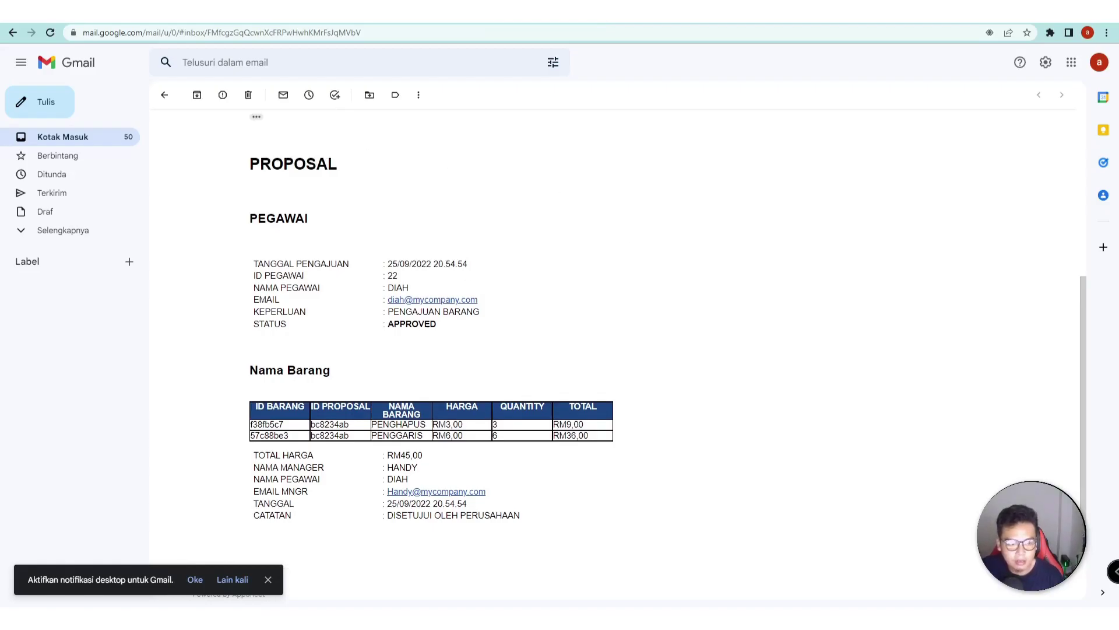
{"action": "key", "text": "ctrl+Tab"}
{"action": "scroll", "coordinate": [930, 378], "scroll_direction": "down", "scroll_amount": 2}
{"action": "scroll", "coordinate": [930, 378], "scroll_direction": "up", "scroll_amount": 1}
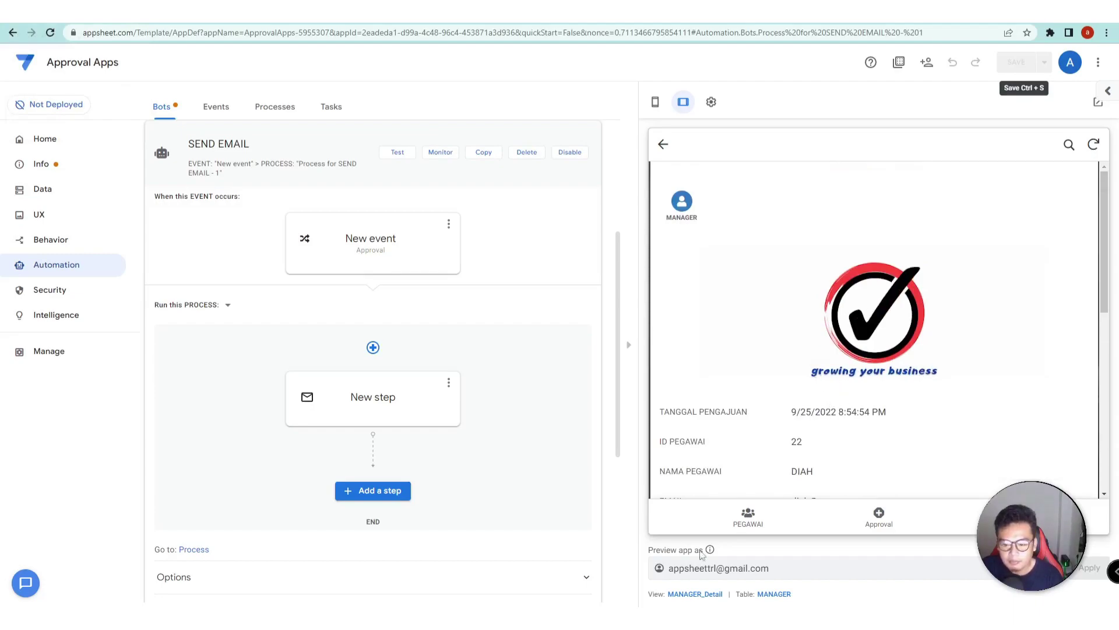
- Open Info's Errors list to read the warning that undeployed bots e-mail only the app owner
{"action": "left_click_drag", "start_coordinate": [801, 570], "coordinate": [660, 577]}
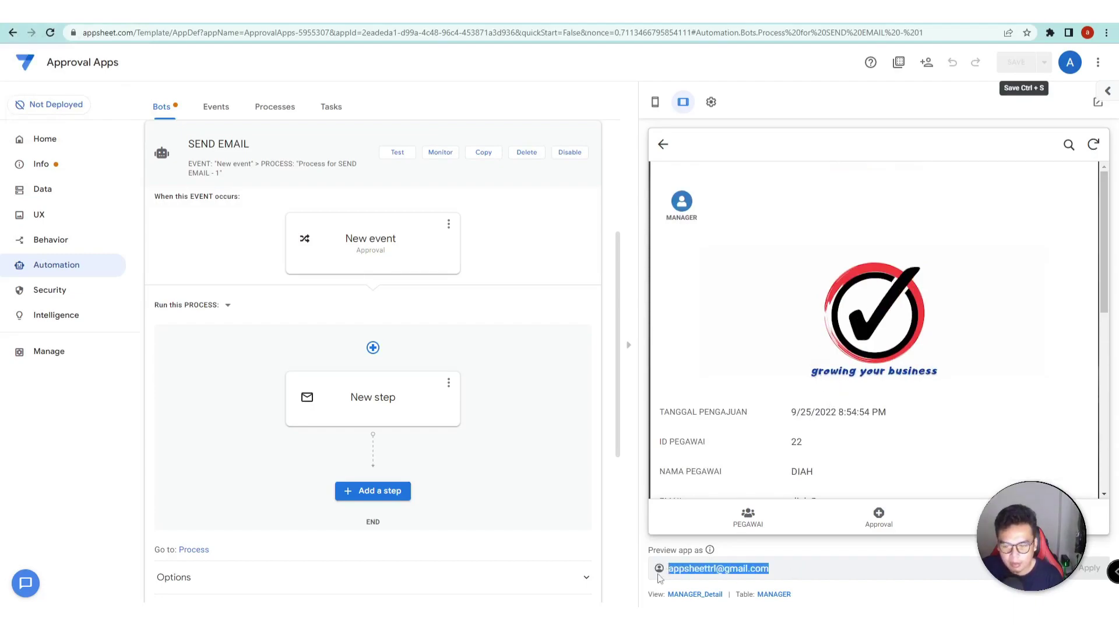
{"action": "left_click", "coordinate": [819, 567]}
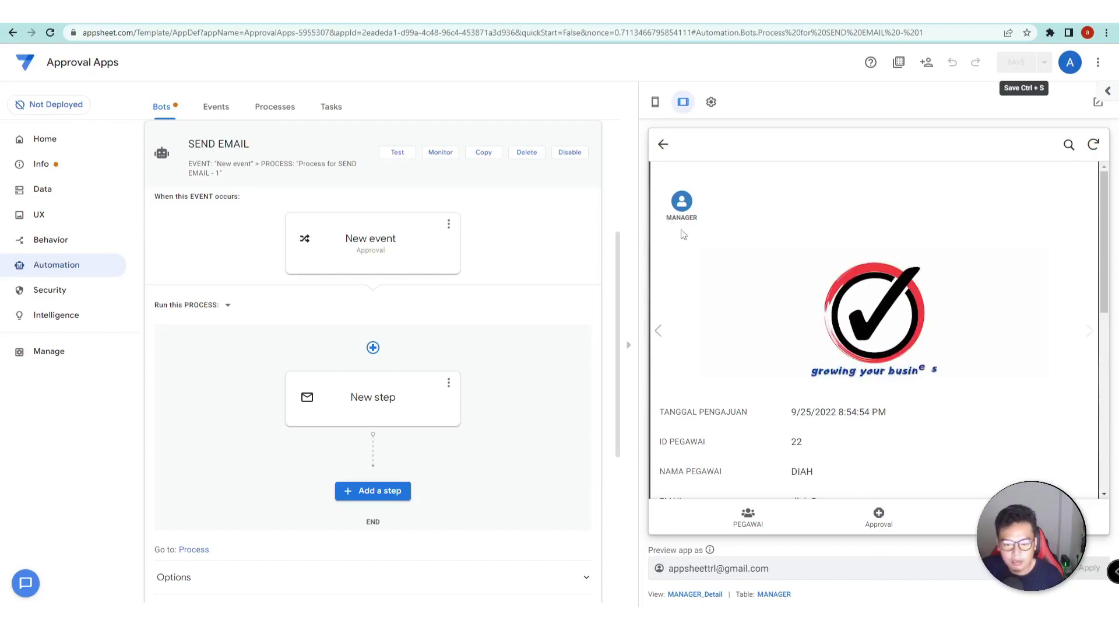
{"action": "left_click", "coordinate": [73, 292]}
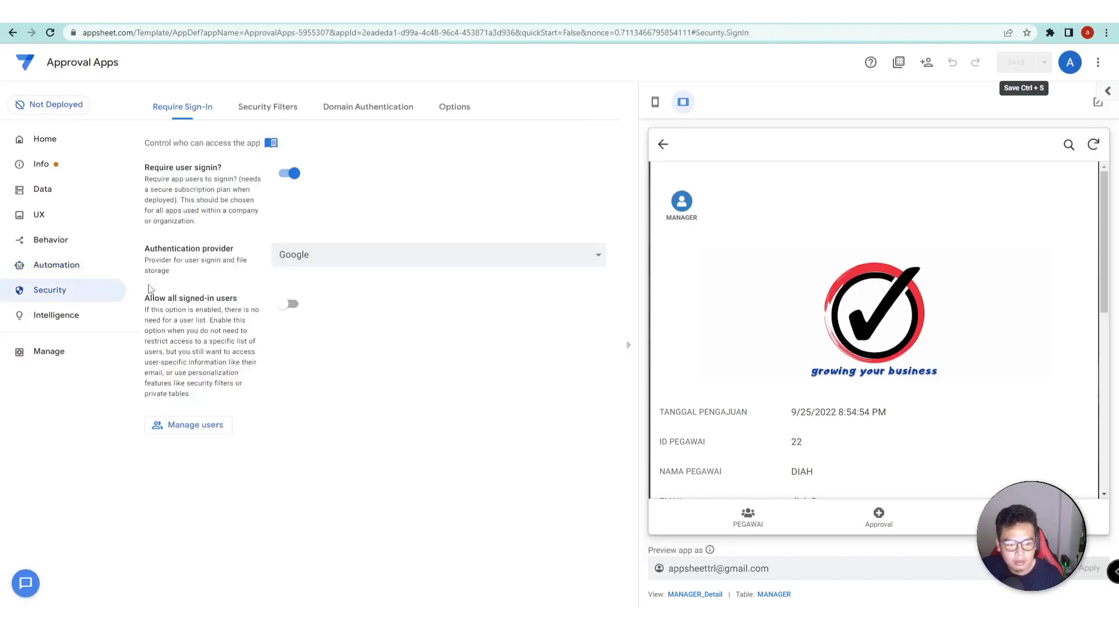
{"action": "left_click", "coordinate": [39, 163]}
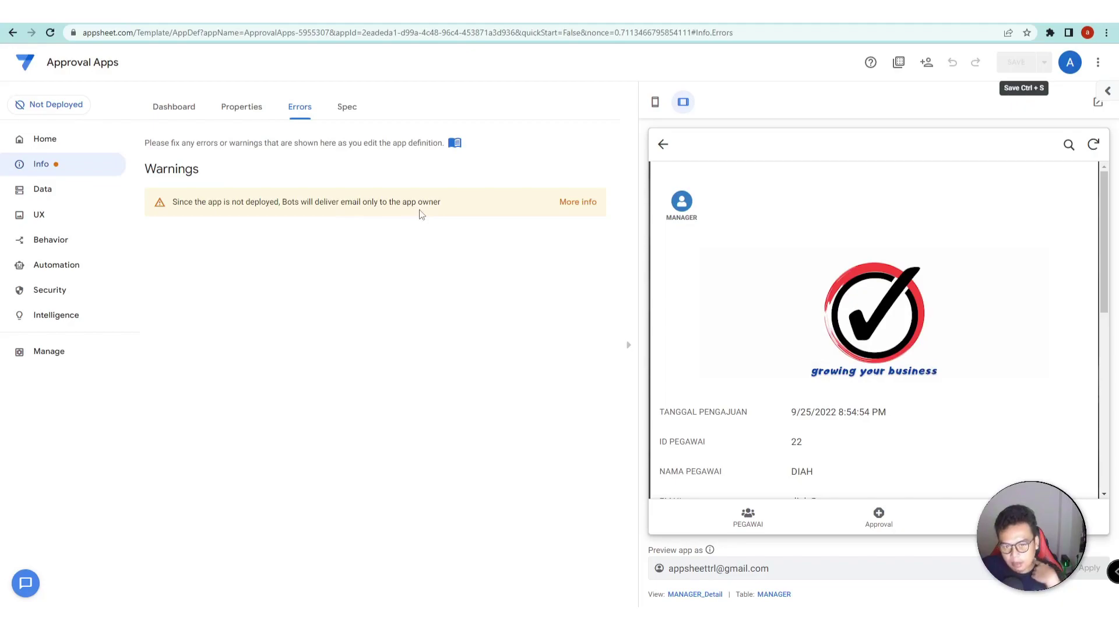
{"action": "left_click_drag", "start_coordinate": [774, 568], "coordinate": [654, 567]}
{"action": "key", "text": "Right"}
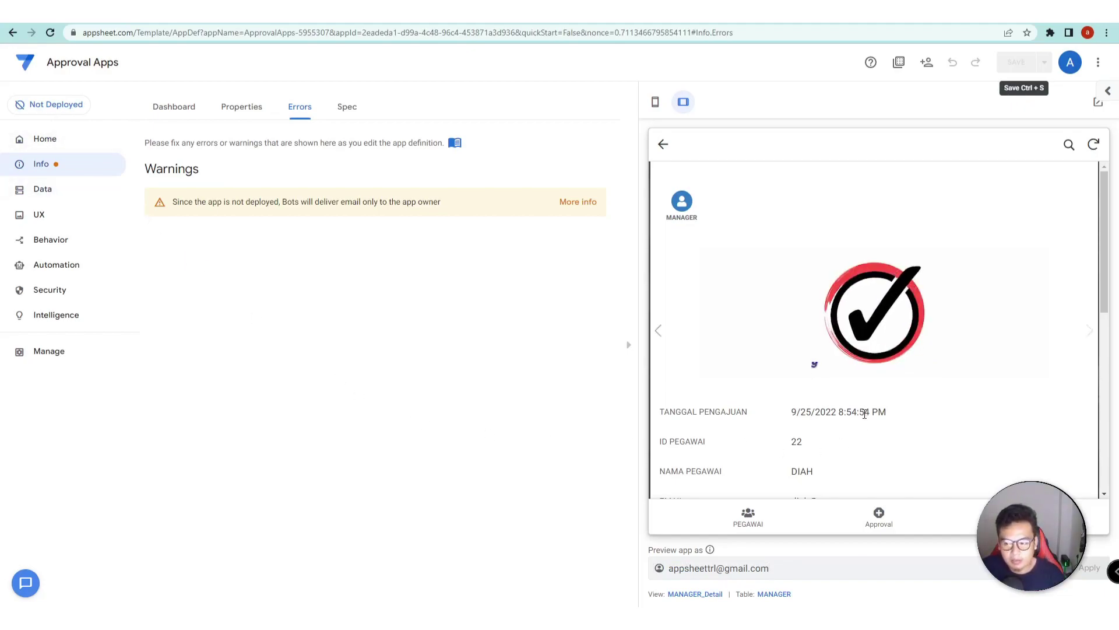
{"action": "scroll", "coordinate": [865, 415], "scroll_direction": "down", "scroll_amount": 5}
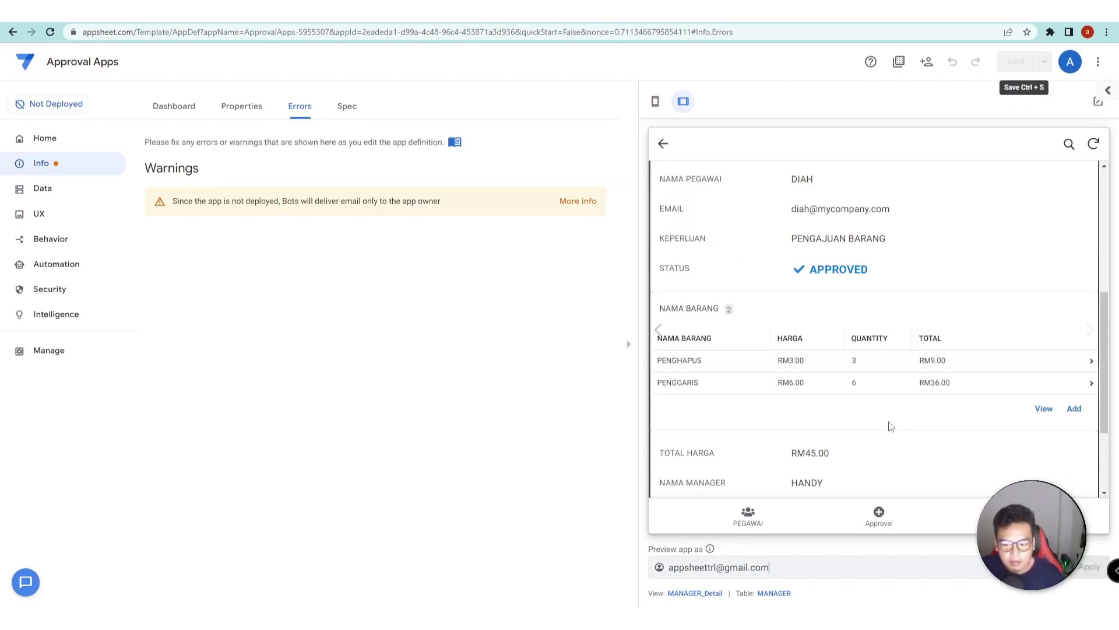